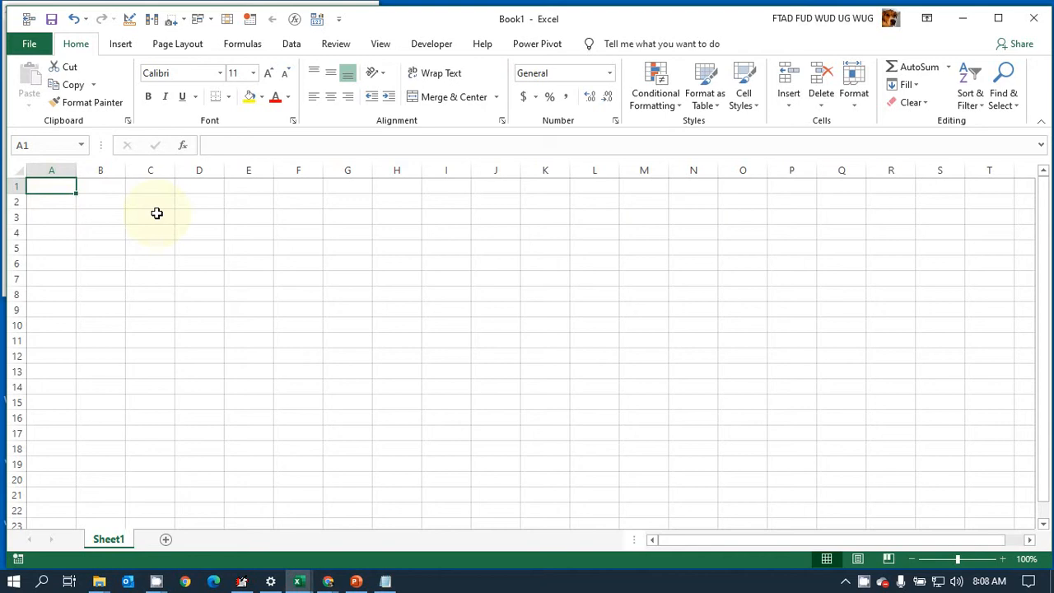
{"action": "type", "text": "M"}
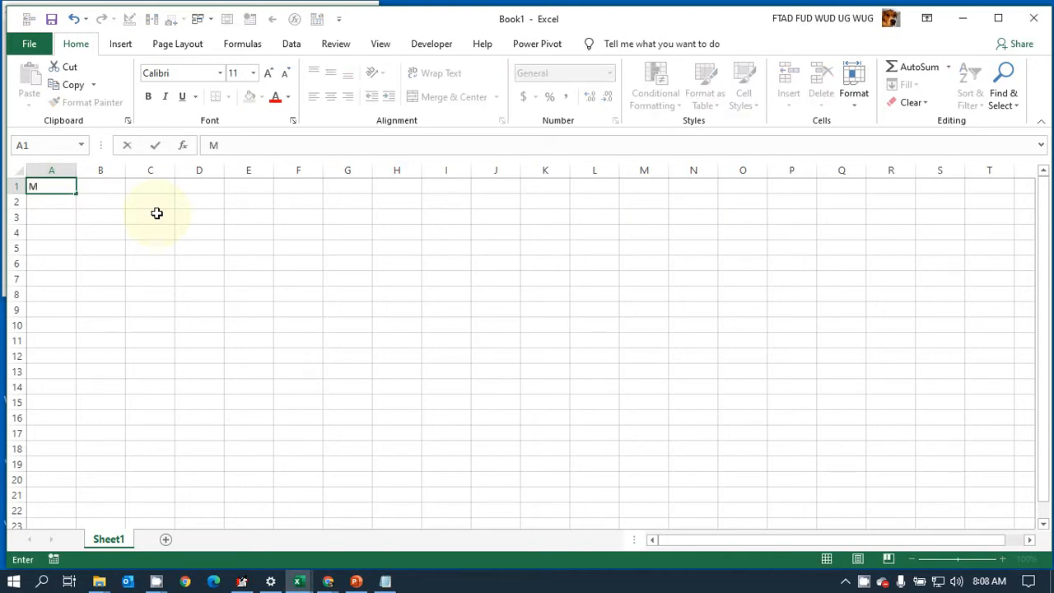
{"action": "type", "text": "eals"}
{"action": "key", "text": "Return"}
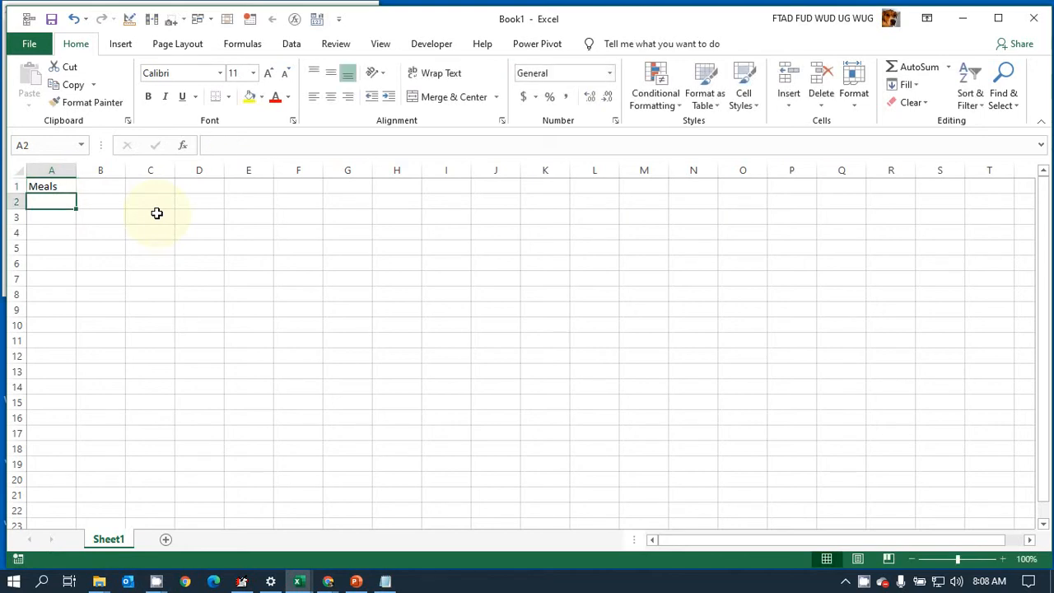
Step: Enter the column heading Breakfast in cell A1
{"action": "key", "text": "Up"}
{"action": "type", "text": "Br"}
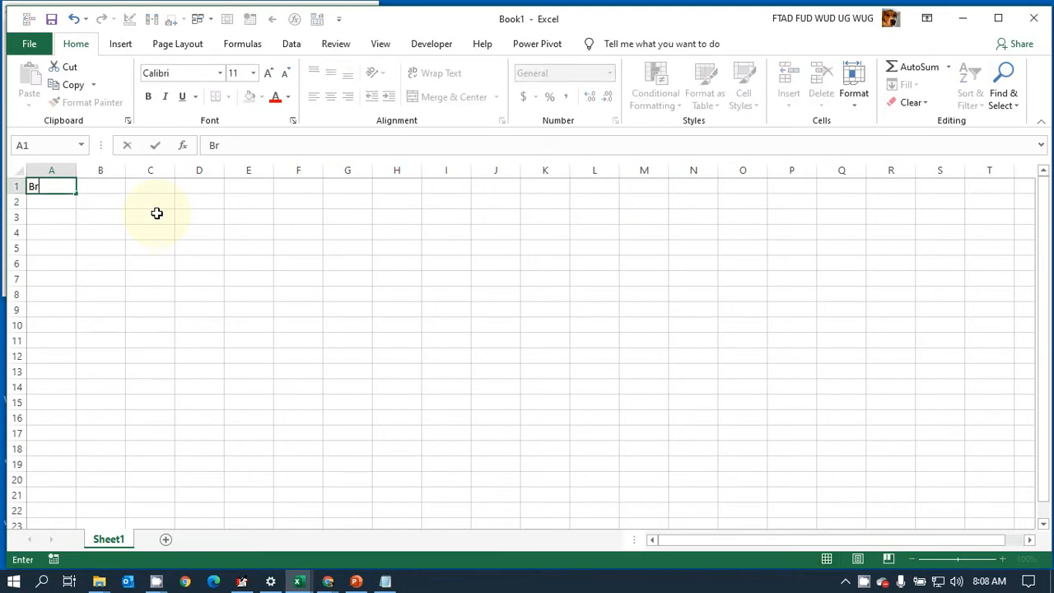
{"action": "type", "text": "eakfast"}
{"action": "key", "text": "Return"}
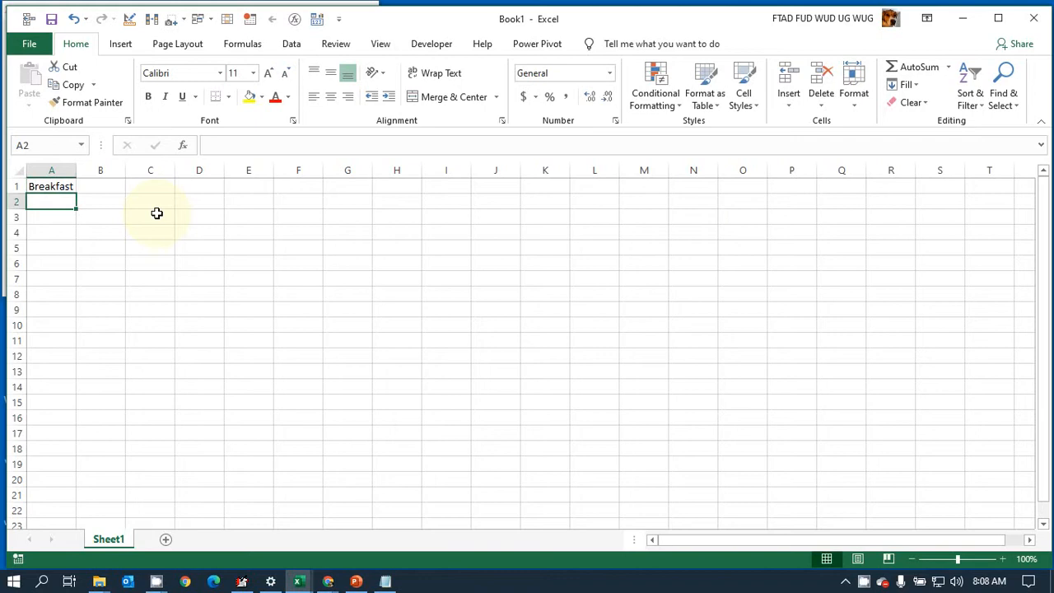
Step: List the first two breakfast options under the heading: Eggs in A2 and Toast in A3
{"action": "type", "text": "Ega"}
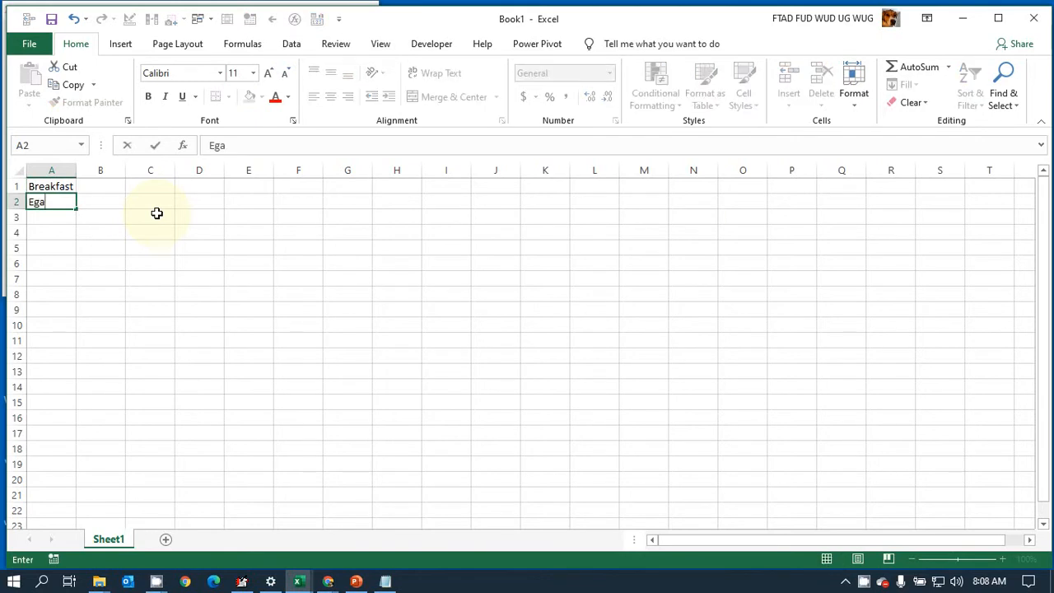
{"action": "key", "text": "BackSpace"}
{"action": "type", "text": "gs"}
{"action": "key", "text": "Return"}
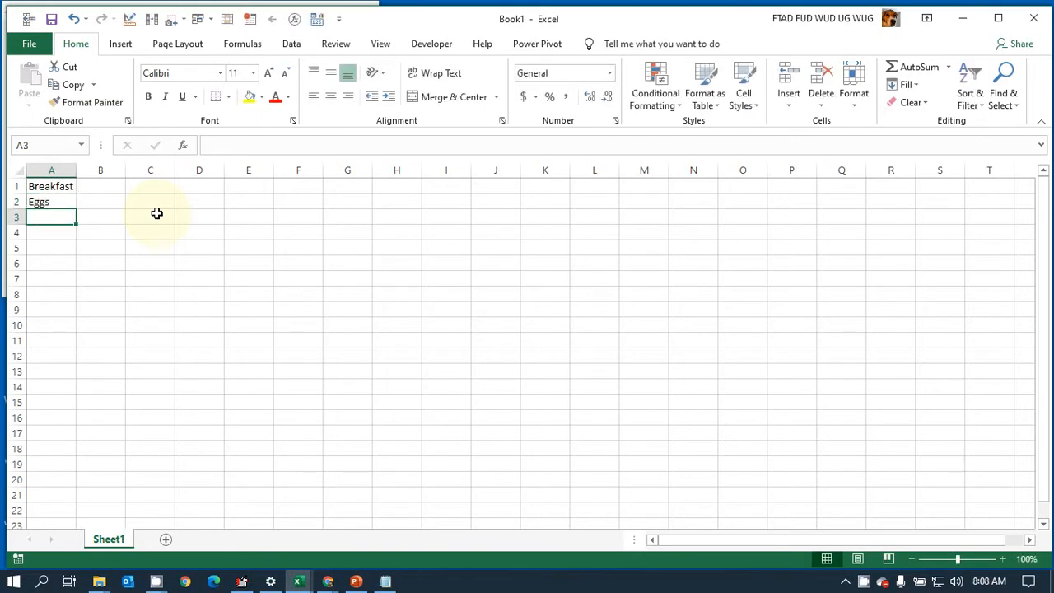
{"action": "type", "text": "Toast"}
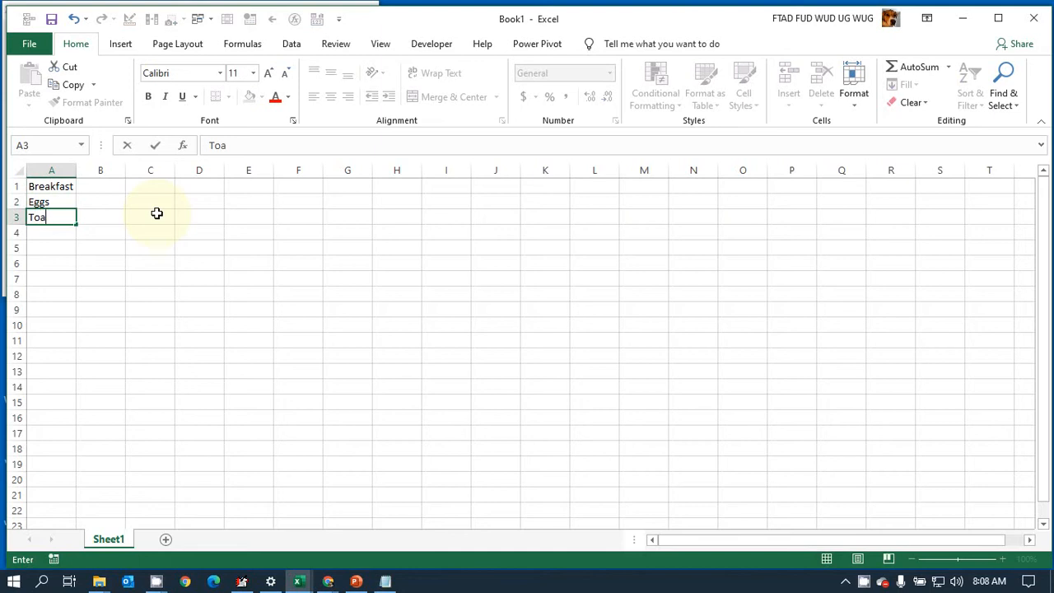
{"action": "key", "text": "Return"}
Step: Add Skip as the next breakfast option in cell A4
{"action": "type", "text": "Noting"}
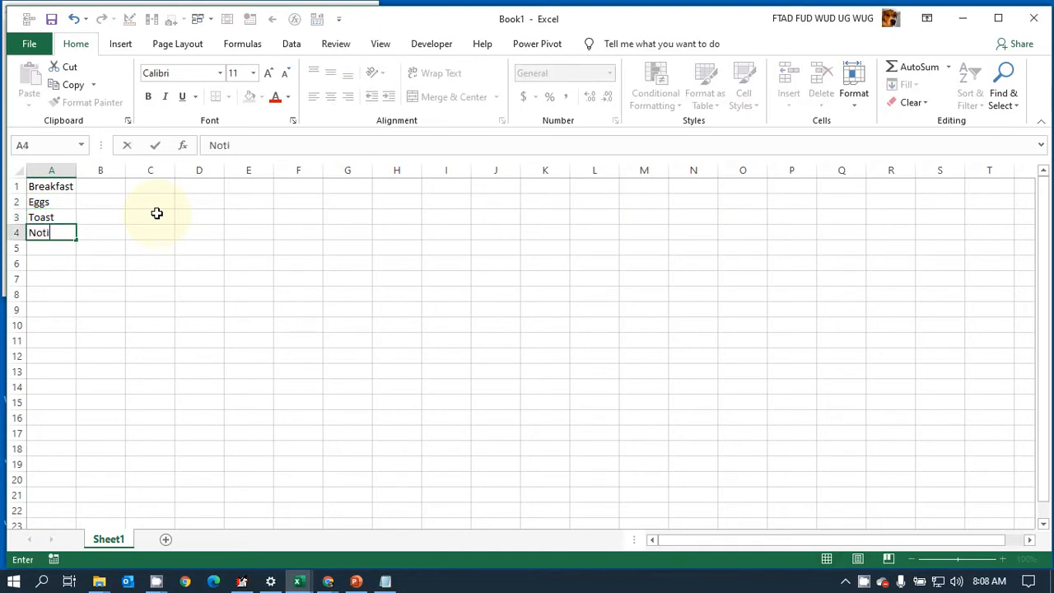
{"action": "key", "text": "BackSpace"}
{"action": "key", "text": "BackSpace"}
{"action": "key", "text": "BackSpace"}
{"action": "key", "text": "BackSpace"}
{"action": "key", "text": "BackSpace"}
{"action": "key", "text": "BackSpace"}
{"action": "type", "text": "Skip"}
{"action": "key", "text": "Return"}
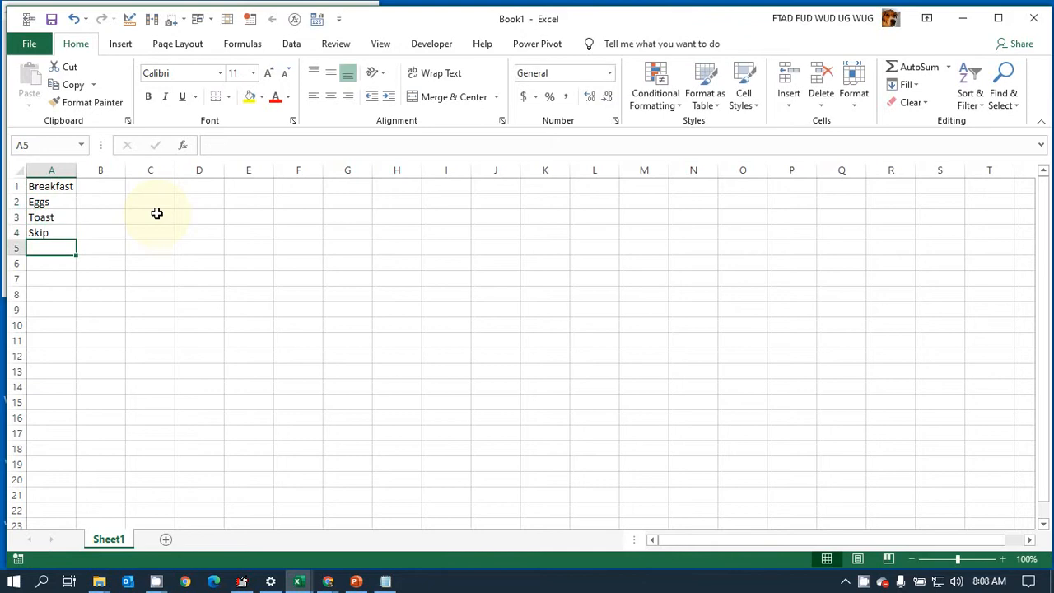
Step: Add McDonald's, spelled with the apostrophe, as the breakfast option in cell A5
{"action": "type", "text": "M"}
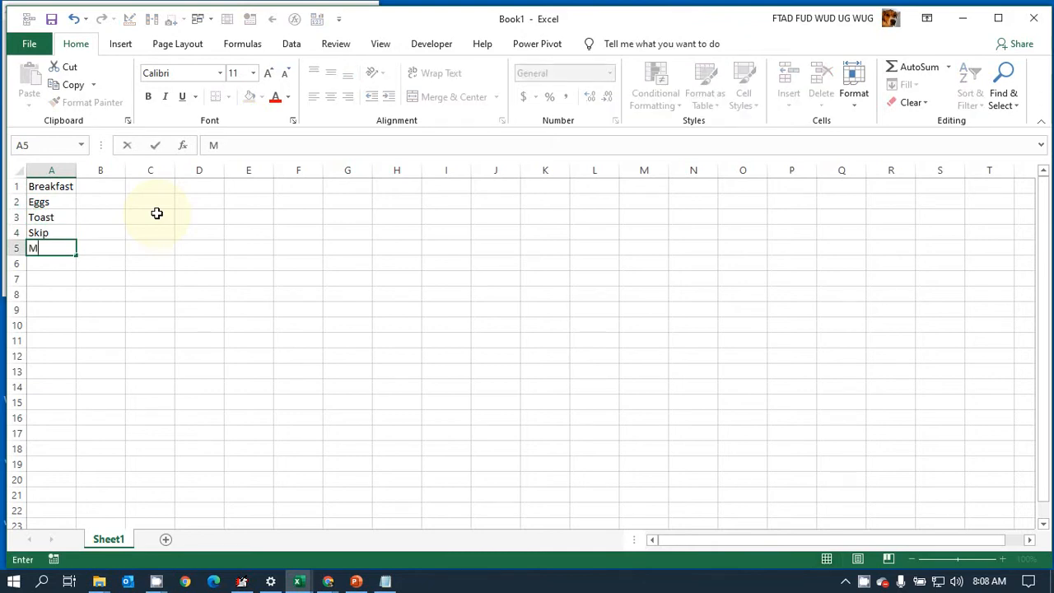
{"action": "type", "text": "cDonald"}
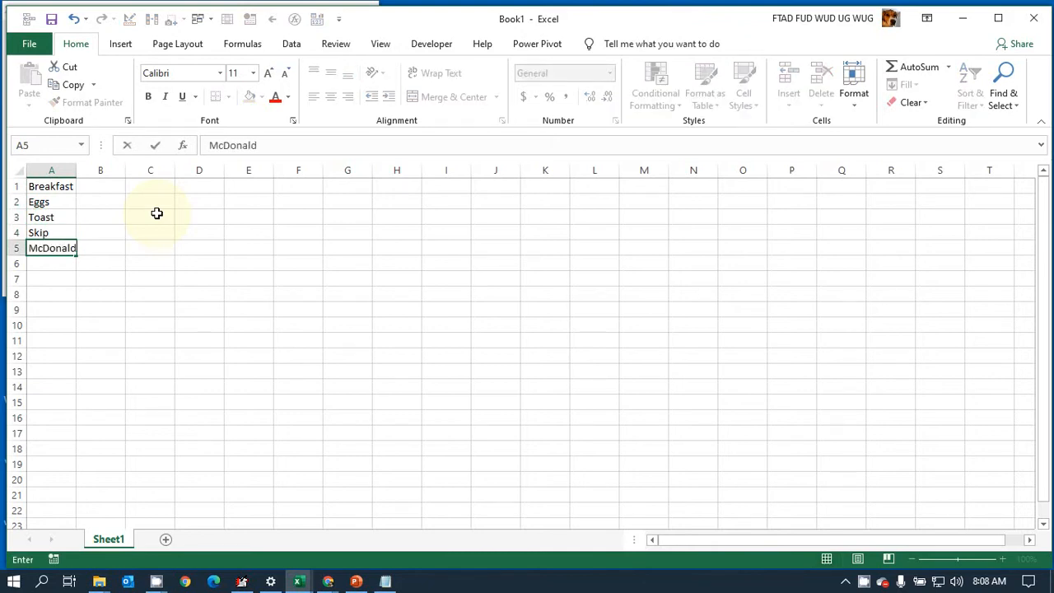
{"action": "type", "text": "s"}
{"action": "key", "text": "BackSpace"}
{"action": "key", "text": "Return"}
{"action": "type", "text": "s"}
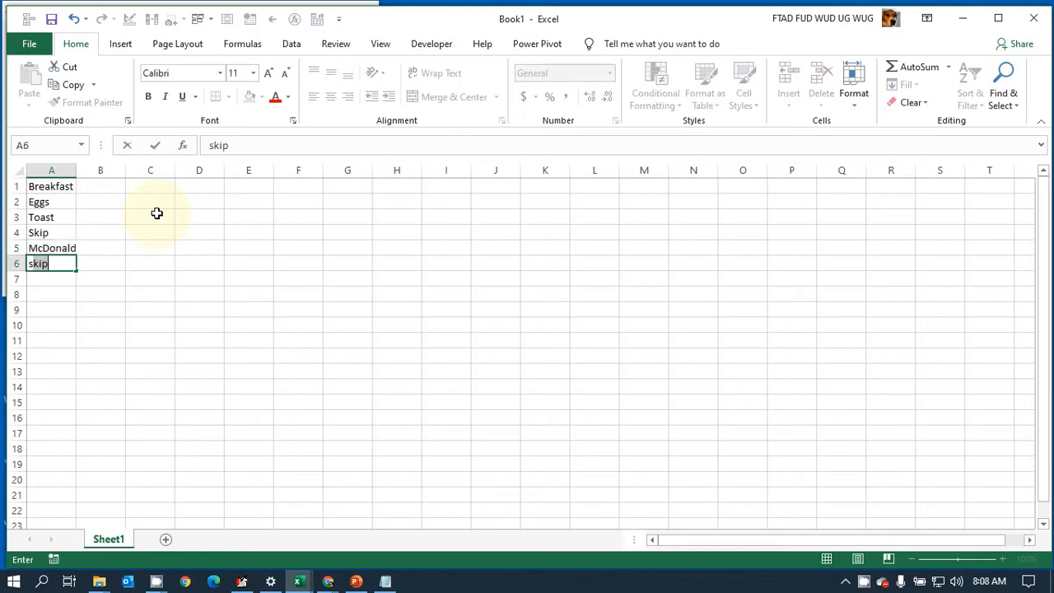
{"action": "key", "text": "BackSpace"}
{"action": "key", "text": "BackSpace"}
{"action": "key", "text": "Up"}
{"action": "key", "text": "F2"}
{"action": "type", "text": "'s"}
{"action": "key", "text": "Return"}
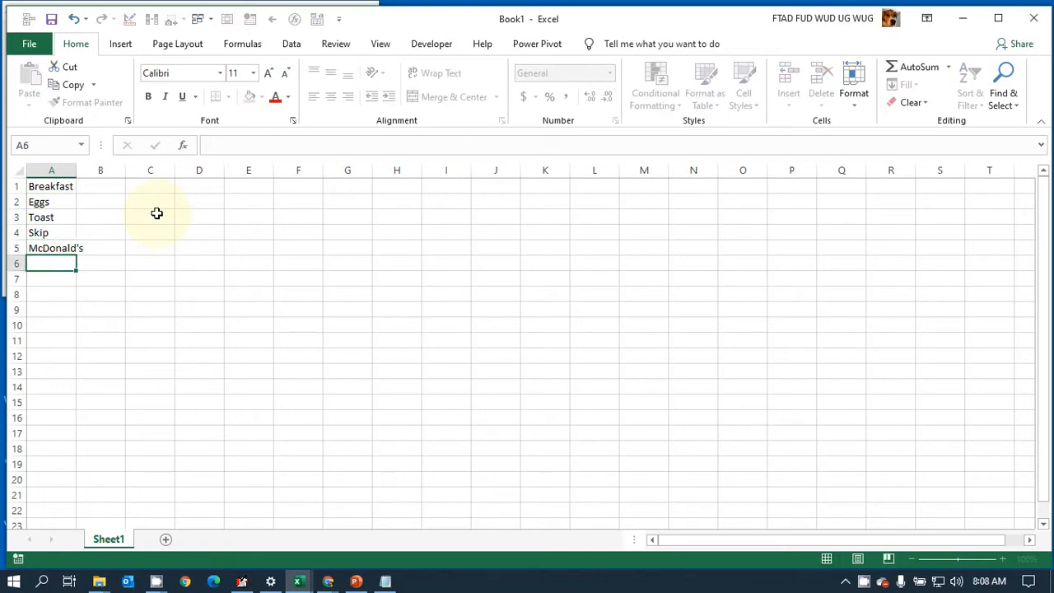
Step: Complete the breakfast list with Diner in A6, Waffles in A7 and Yogurt in A8
{"action": "type", "text": "Diner"}
{"action": "key", "text": "Return"}
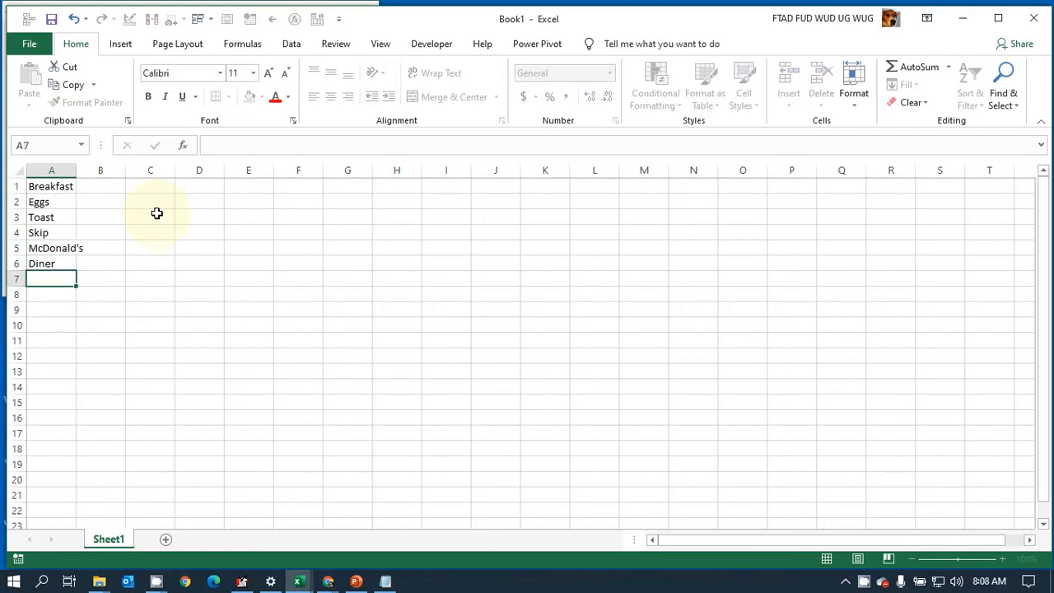
{"action": "type", "text": "Waffle"}
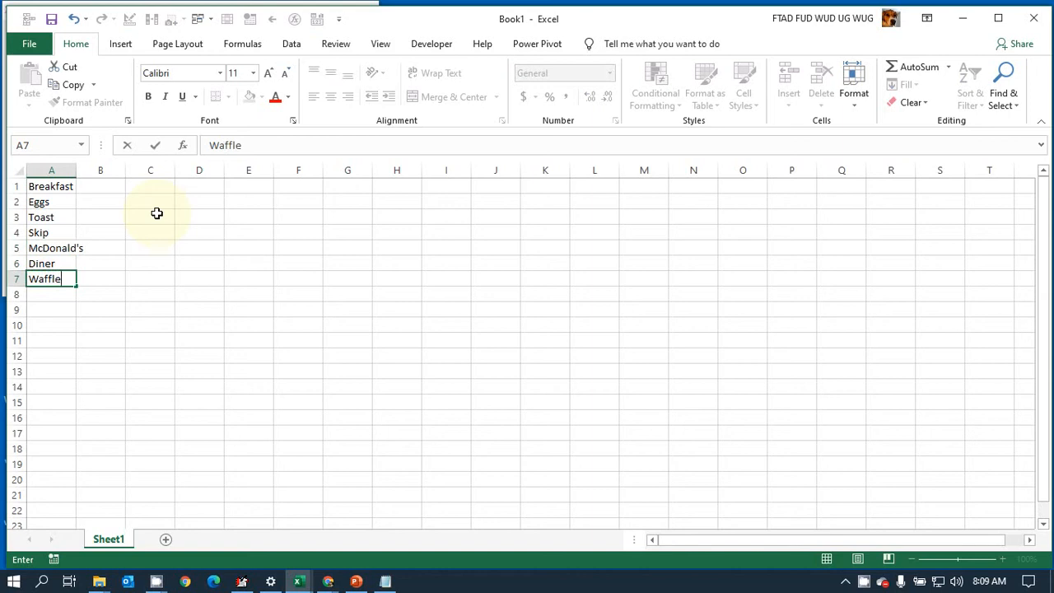
{"action": "type", "text": "s"}
{"action": "key", "text": "Return"}
{"action": "type", "text": "Yogu"}
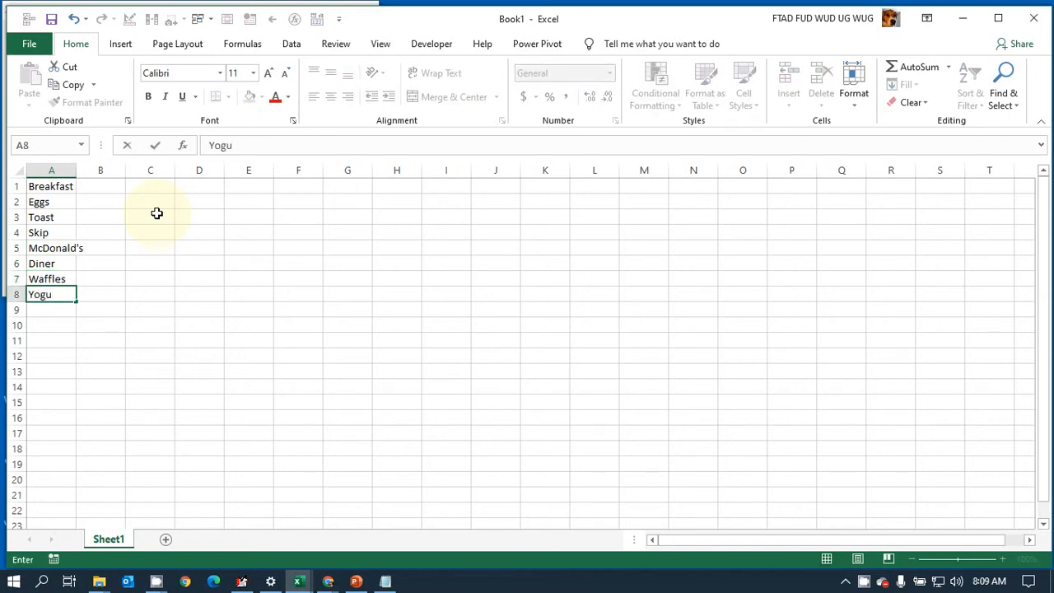
{"action": "type", "text": "rt"}
{"action": "key", "text": "Return"}
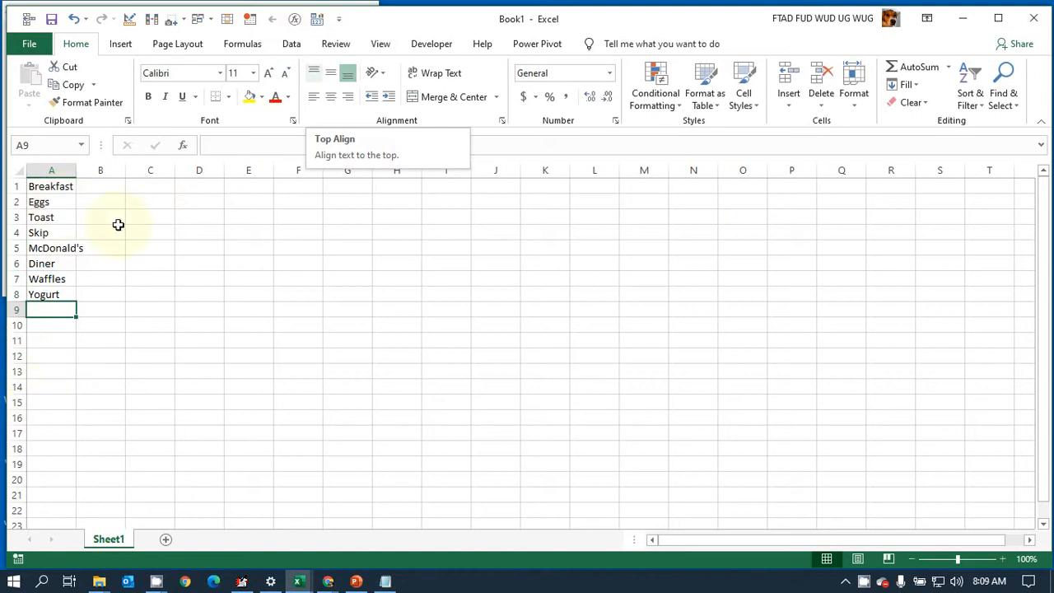
Step: Enter the formula =RANDBETWEEN(2,8) in cell D1 to generate a random row number for the breakfast list
{"action": "left_click", "coordinate": [202, 188]}
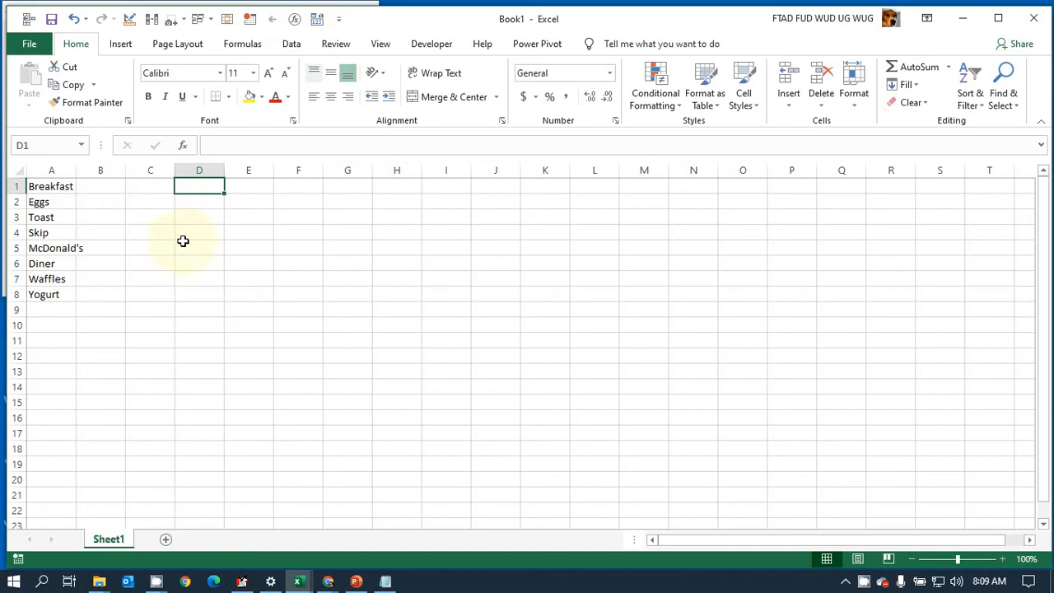
{"action": "type", "text": "="}
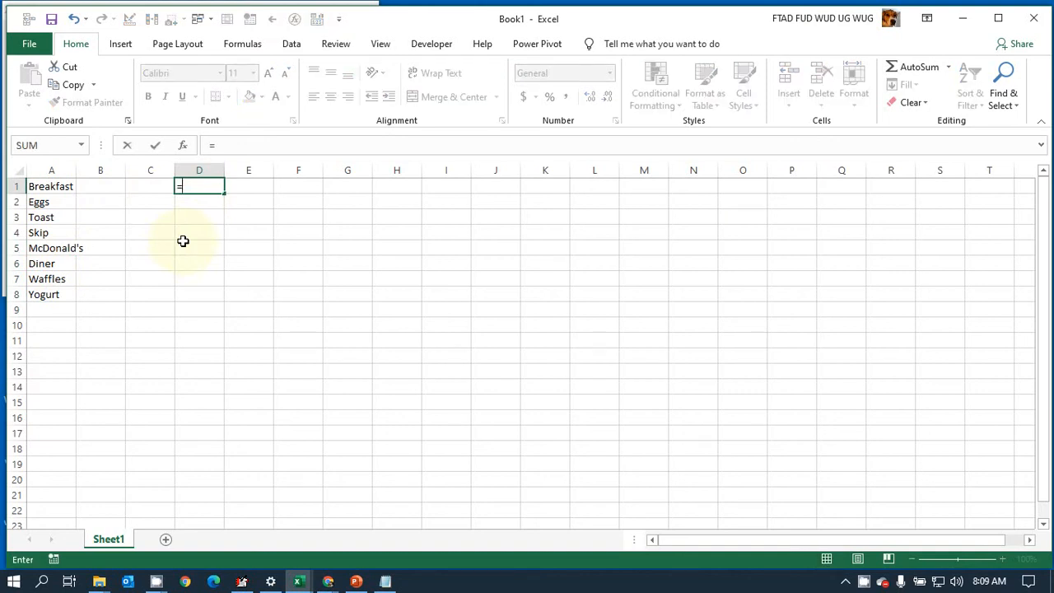
{"action": "type", "text": "ra"}
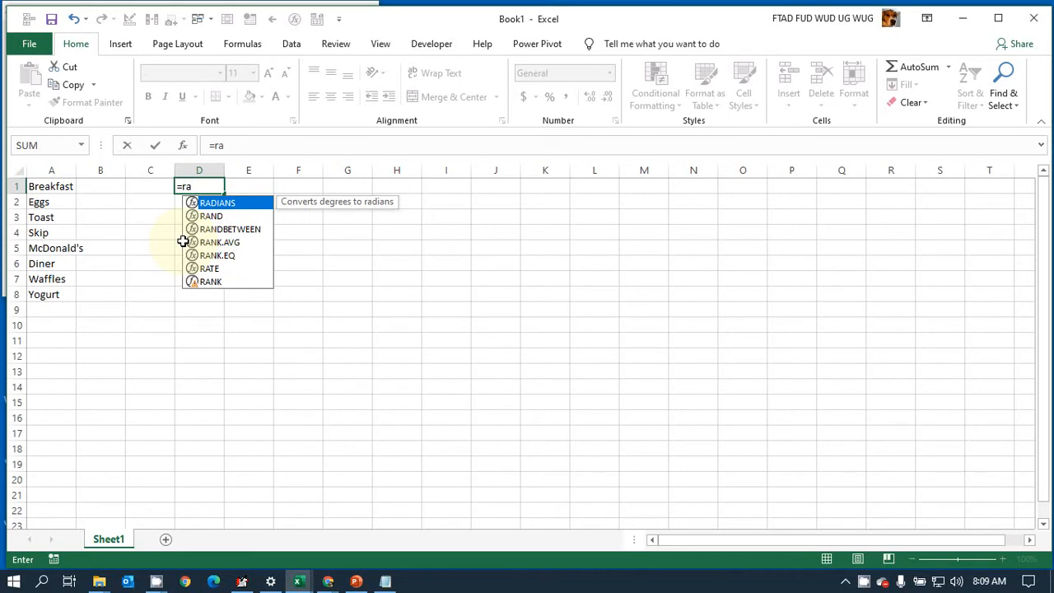
{"action": "type", "text": "nd"}
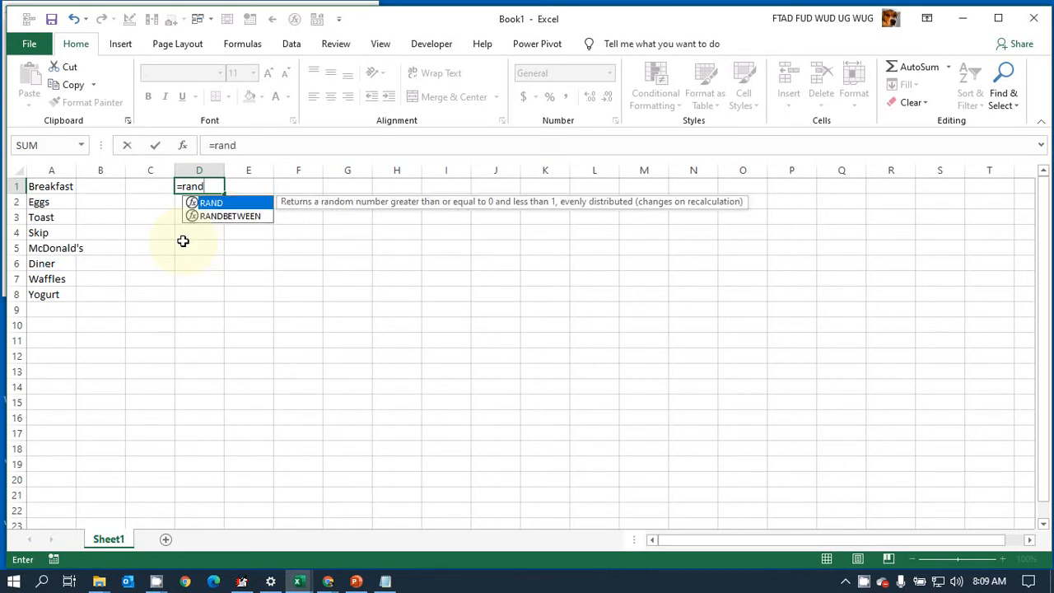
{"action": "type", "text": "betwee"}
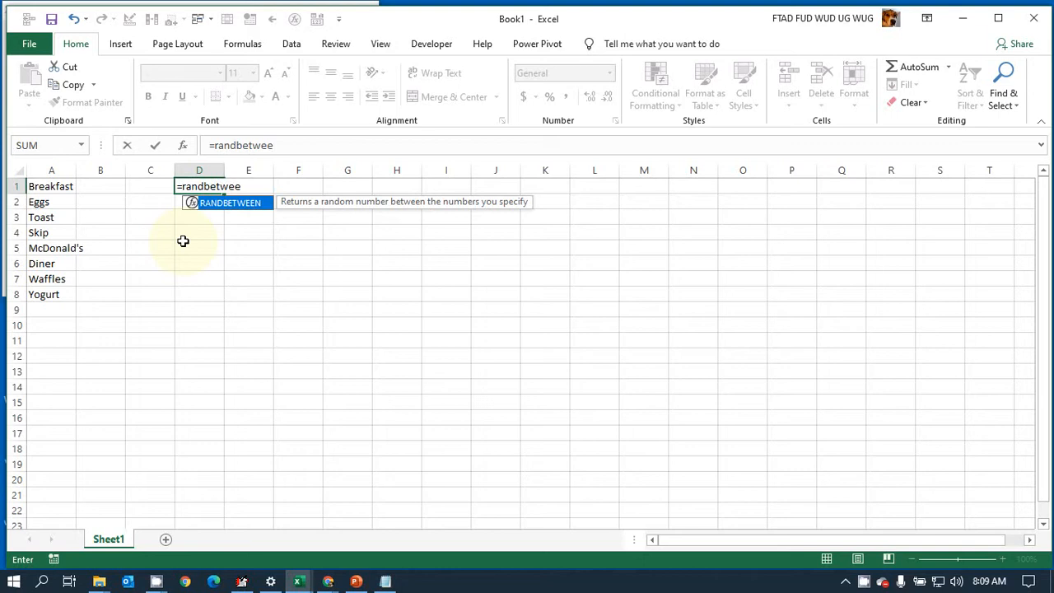
{"action": "type", "text": "n("}
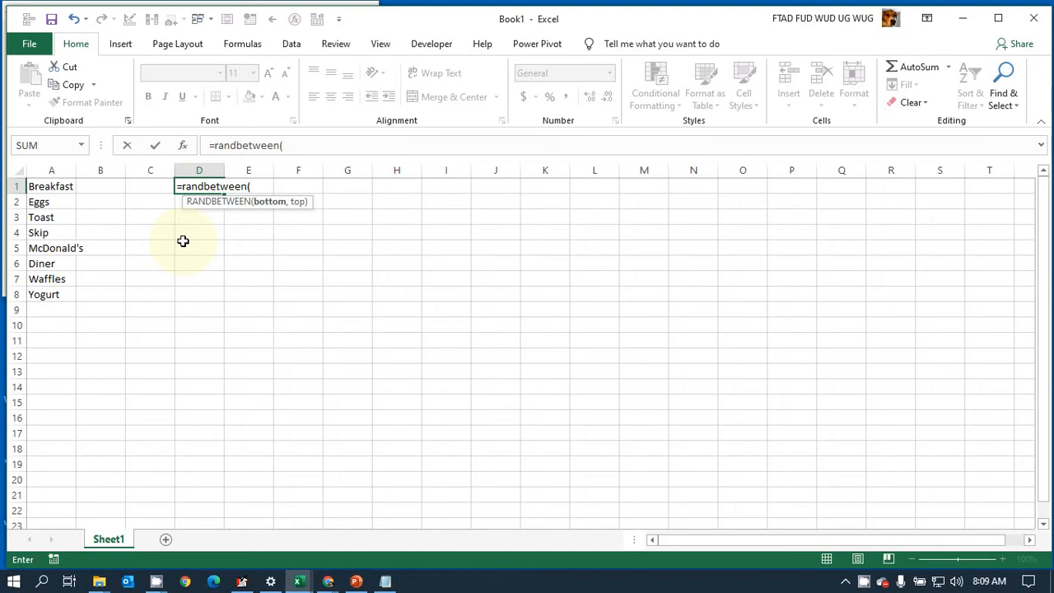
{"action": "type", "text": "2,8)"}
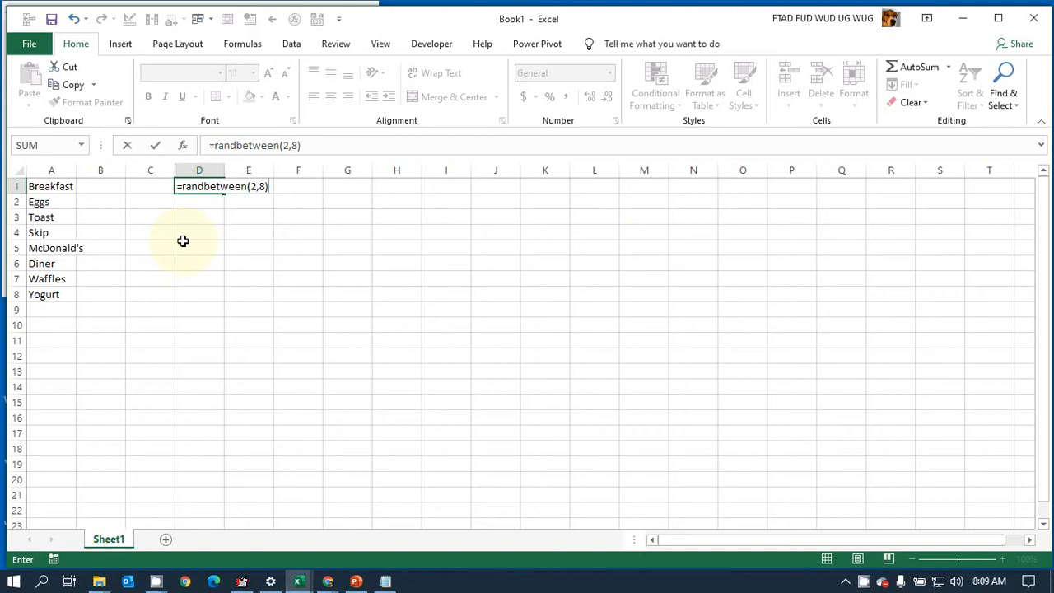
{"action": "key", "text": "Return"}
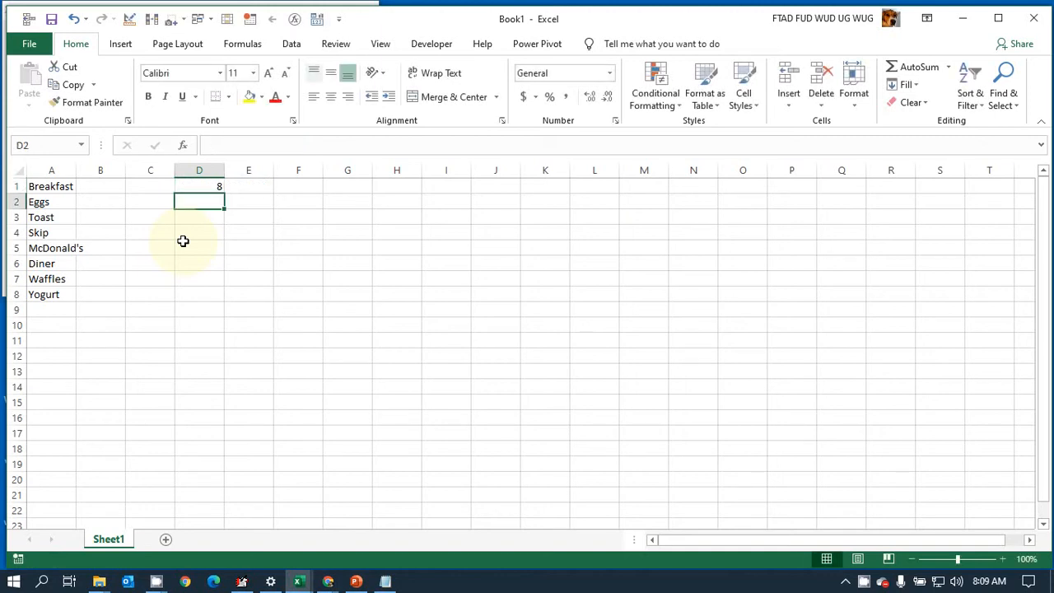
Step: Enter the dummy text asdfasd in cell F1 to trigger a recalculation, and clear the cell again
{"action": "key", "text": "Up"}
{"action": "key", "text": "Right"}
{"action": "key", "text": "Right"}
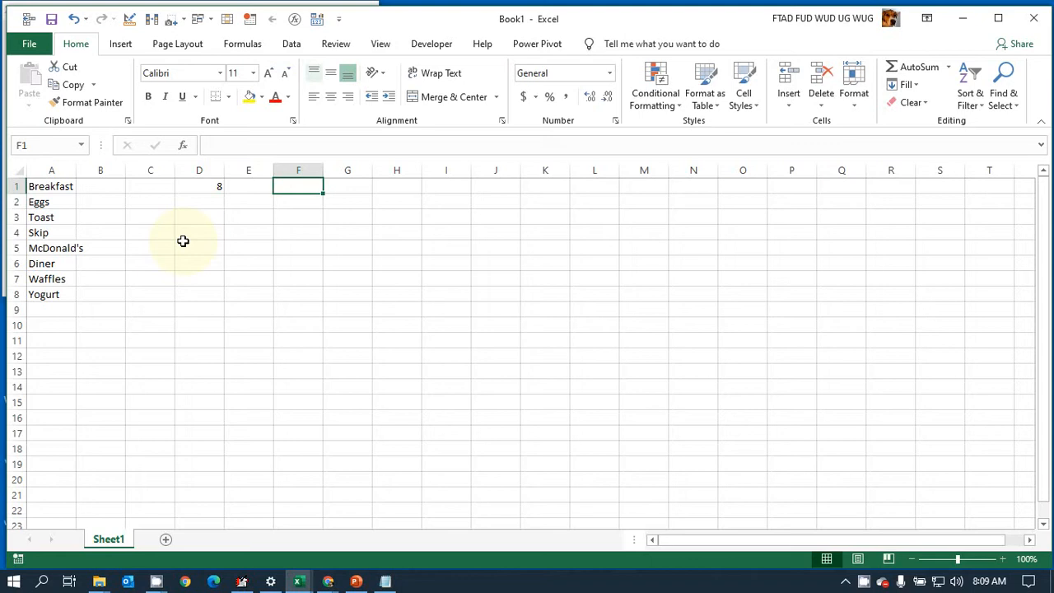
{"action": "type", "text": "asdfasd"}
{"action": "key", "text": "Return"}
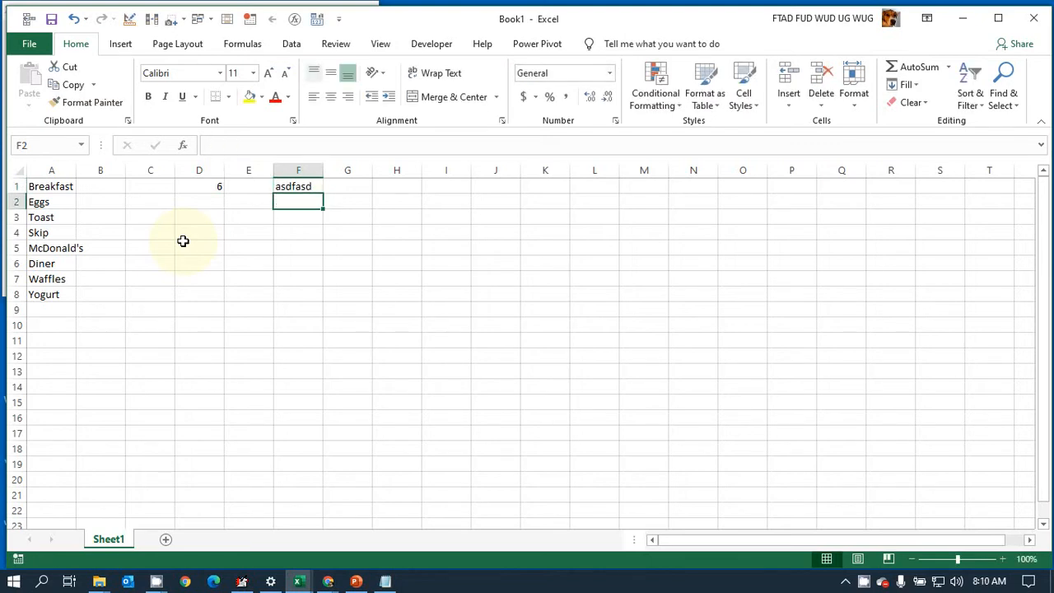
{"action": "key", "text": "Up"}
{"action": "key", "text": "Delete"}
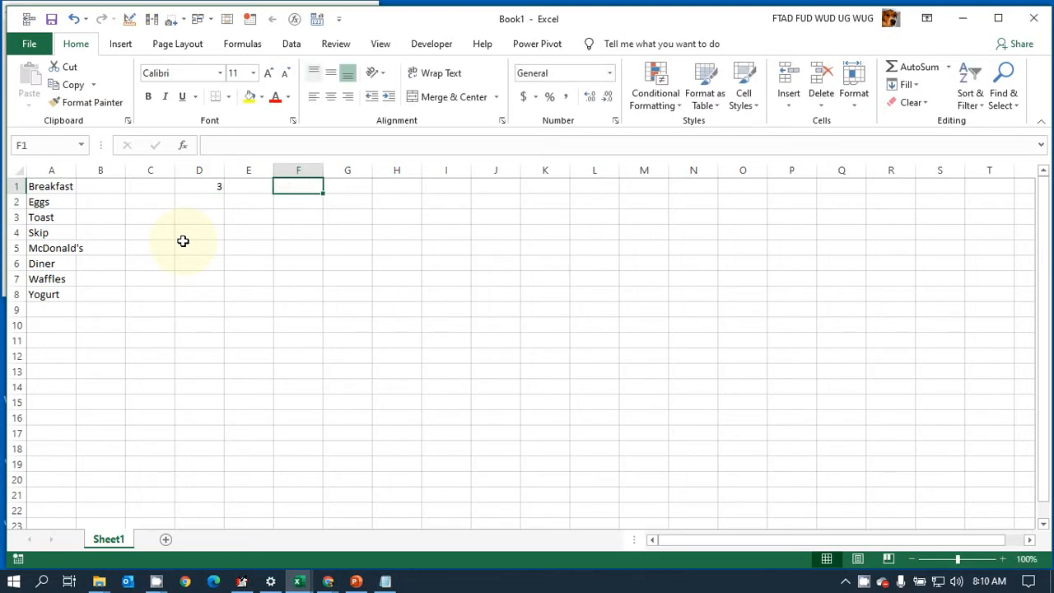
Step: Enter the note "Press F9 for new Random number" in cell F1
{"action": "type", "text": "Press "}
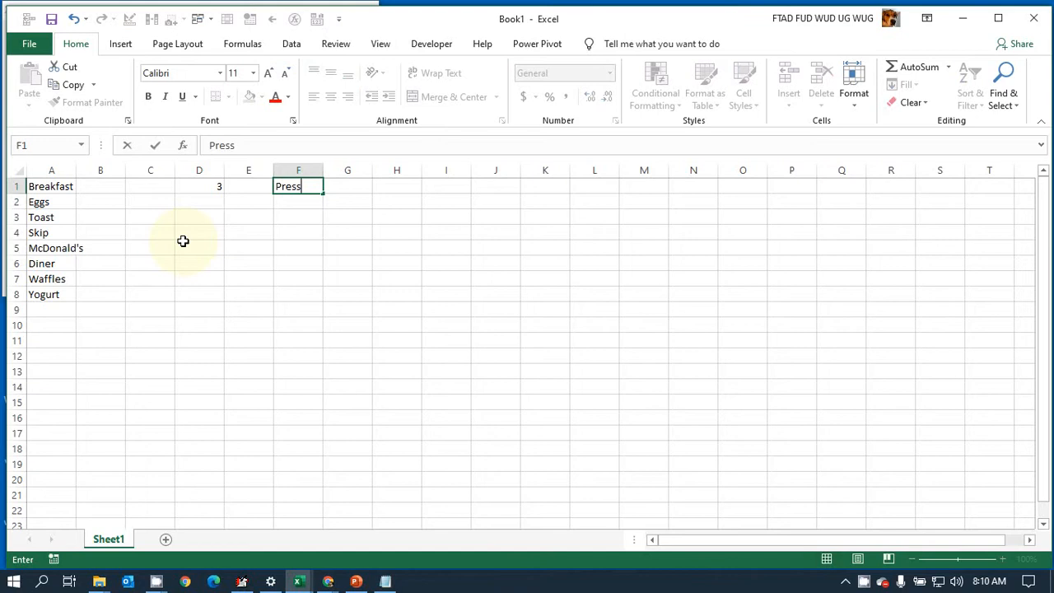
{"action": "type", "text": "F9 for new Random "}
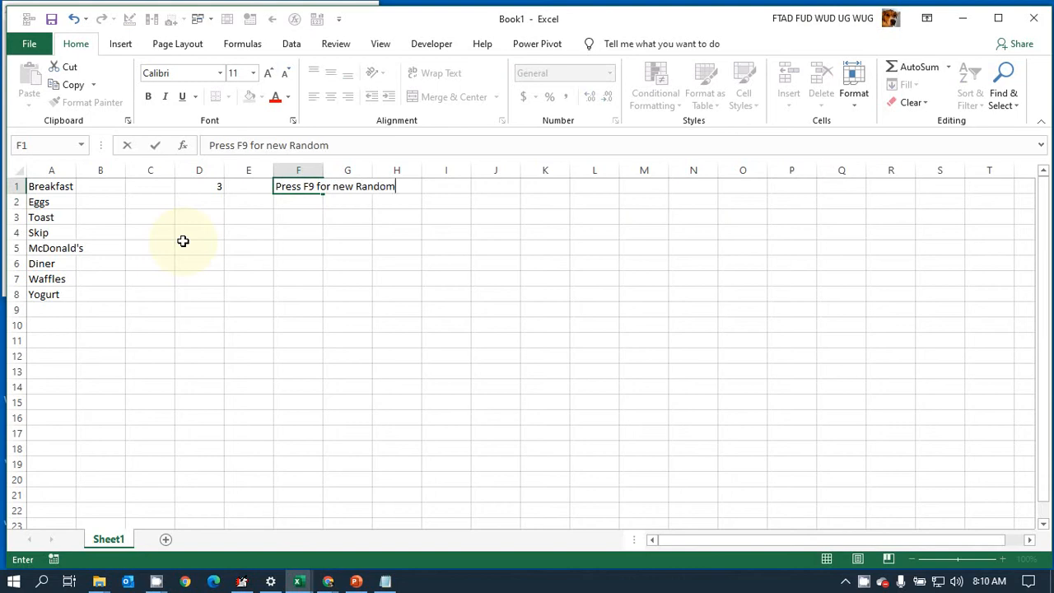
{"action": "type", "text": "number"}
{"action": "key", "text": "Return"}
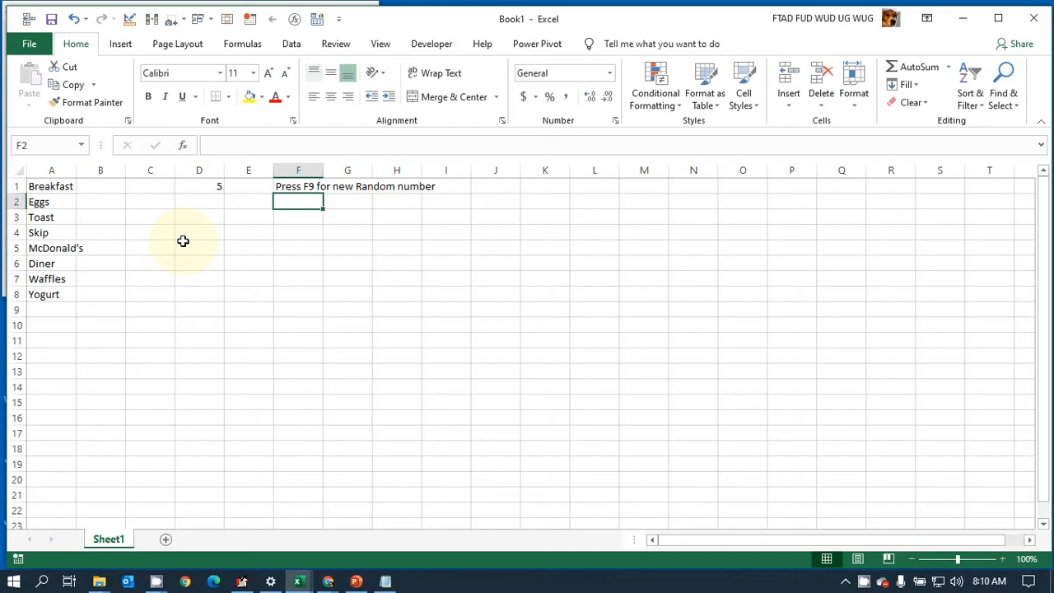
Step: Recalculate the sheet repeatedly to test that the formula in D1 produces new random numbers
{"action": "key", "text": "F9"}
{"action": "key", "text": "F9"}
{"action": "key", "text": "F9"}
{"action": "key", "text": "F9"}
{"action": "key", "text": "F9"}
{"action": "key", "text": "F9"}
{"action": "key", "text": "F9"}
{"action": "key", "text": "F9"}
{"action": "key", "text": "F9"}
{"action": "key", "text": "shift+F10"}
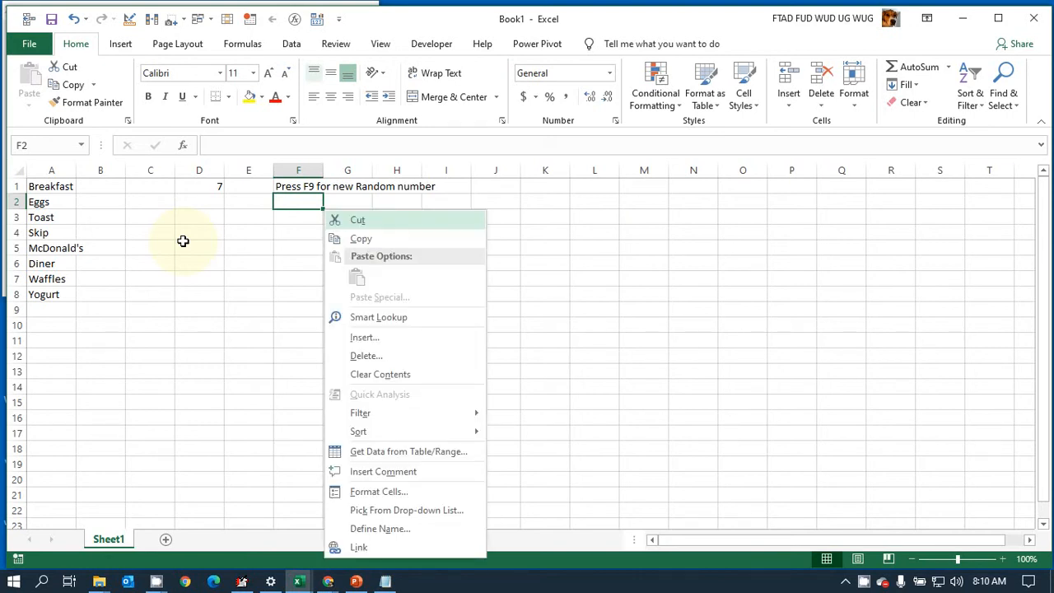
{"action": "key", "text": "Escape"}
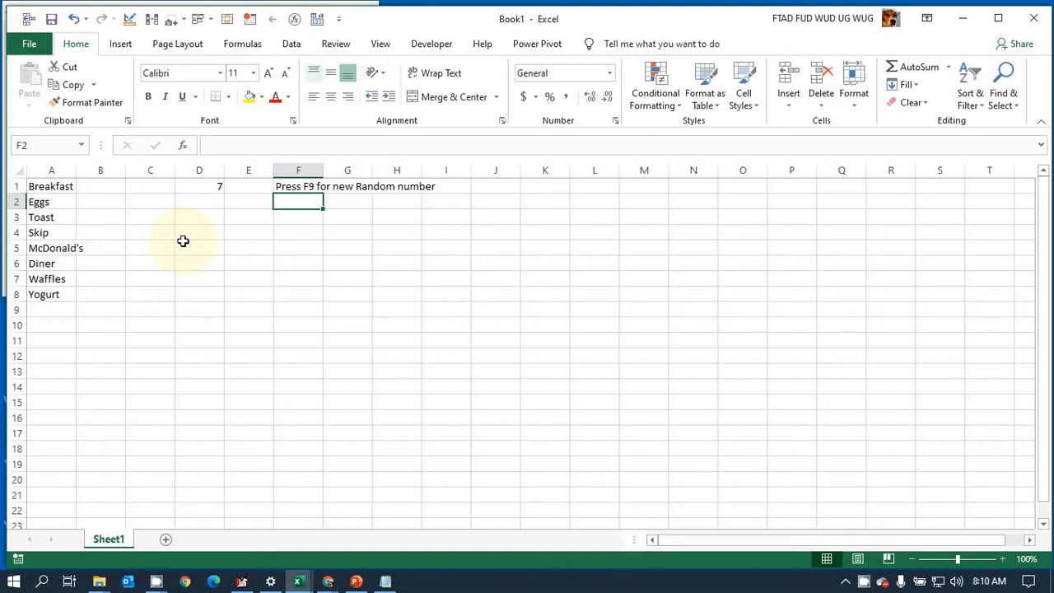
Step: Add Bacon to the end of the breakfast list in cell A9
{"action": "key", "text": "Up"}
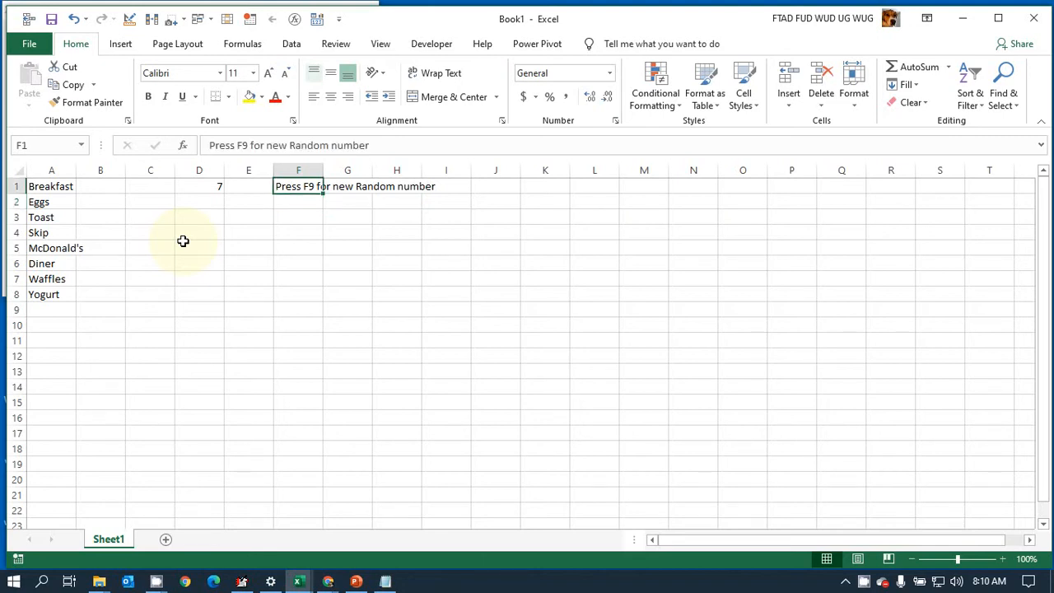
{"action": "key", "text": "Left"}
{"action": "key", "text": "Left"}
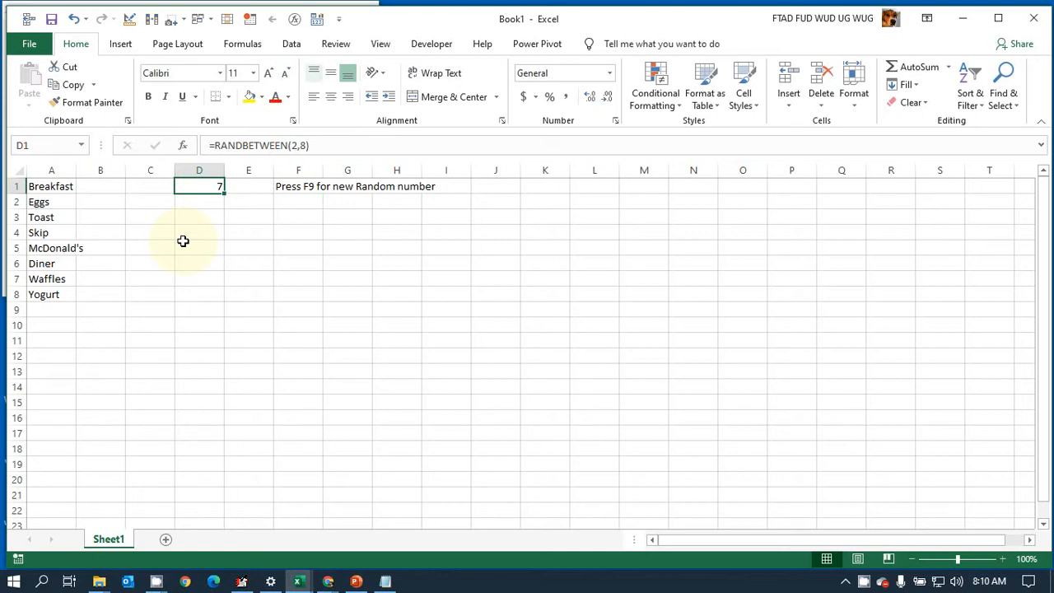
{"action": "left_click", "coordinate": [75, 308]}
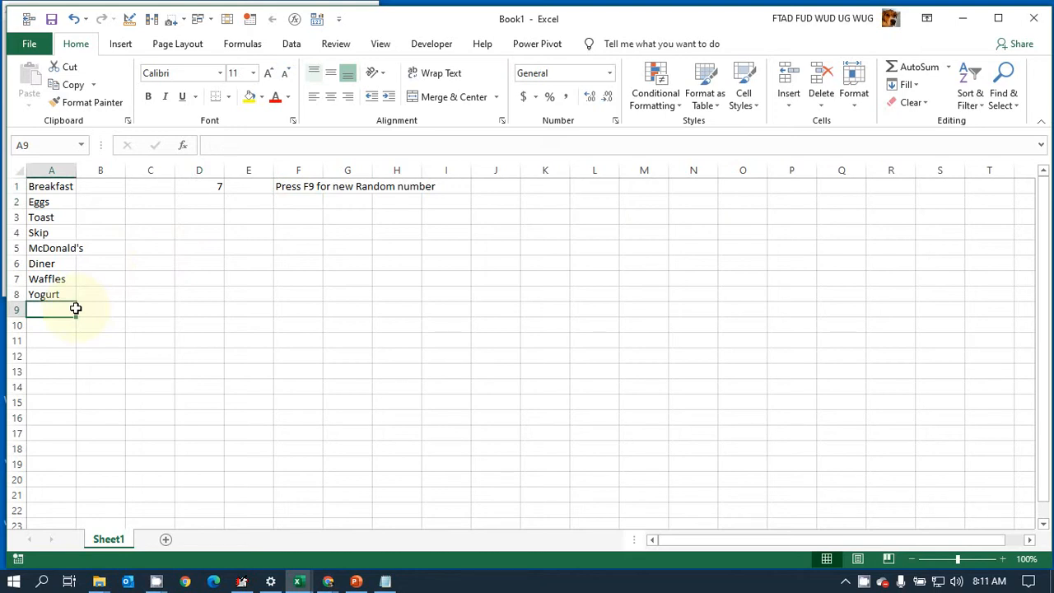
{"action": "type", "text": "Bacon"}
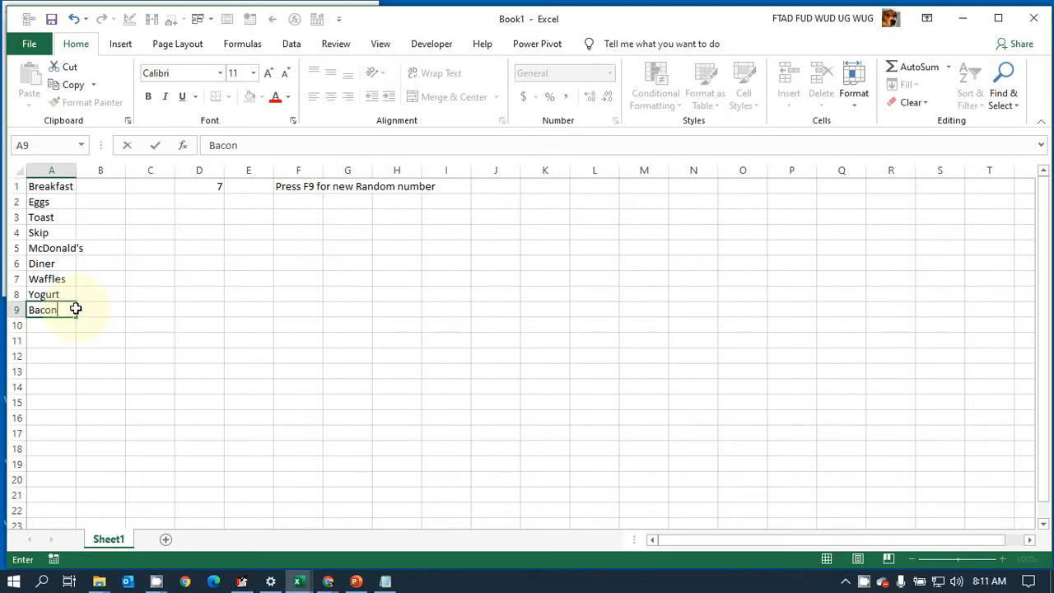
{"action": "key", "text": "Return"}
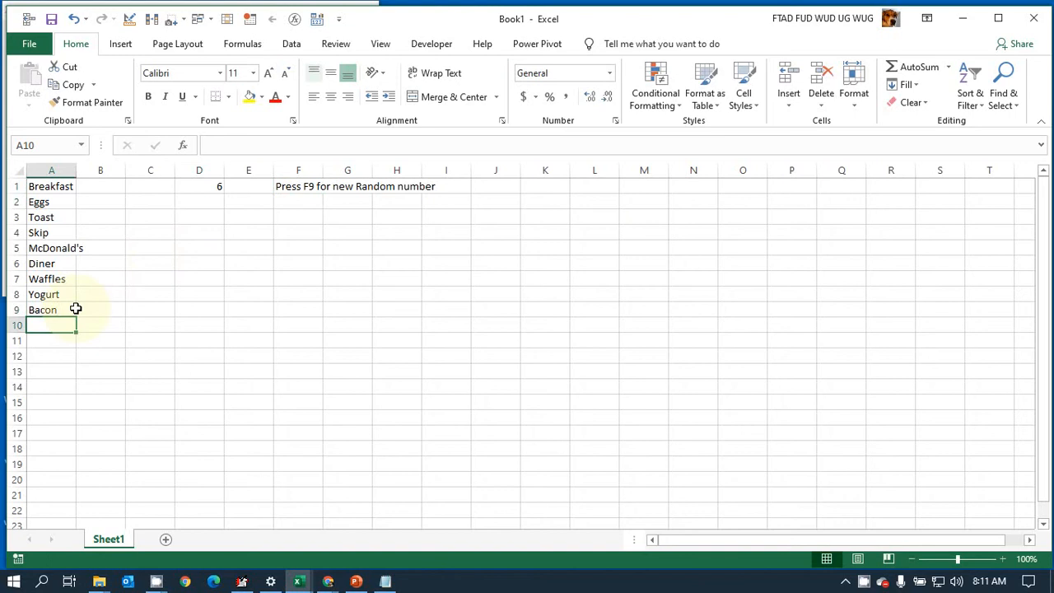
Step: Change the upper limit of the RANDBETWEEN formula in cell D1 to 9, giving =RANDBETWEEN(2,9)
{"action": "left_click", "coordinate": [178, 191]}
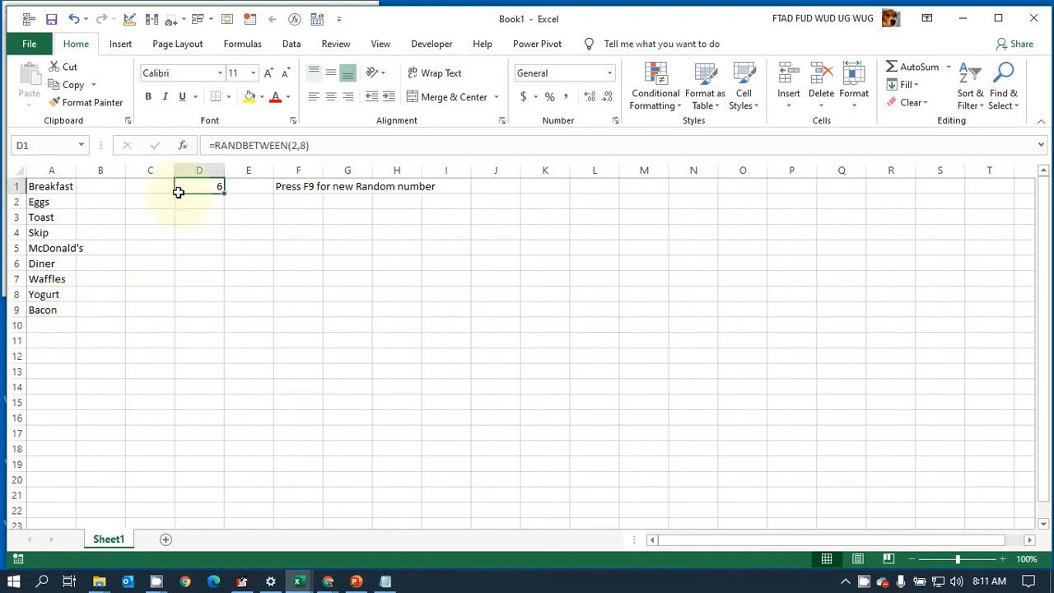
{"action": "left_click", "coordinate": [304, 149]}
{"action": "type", "text": "9"}
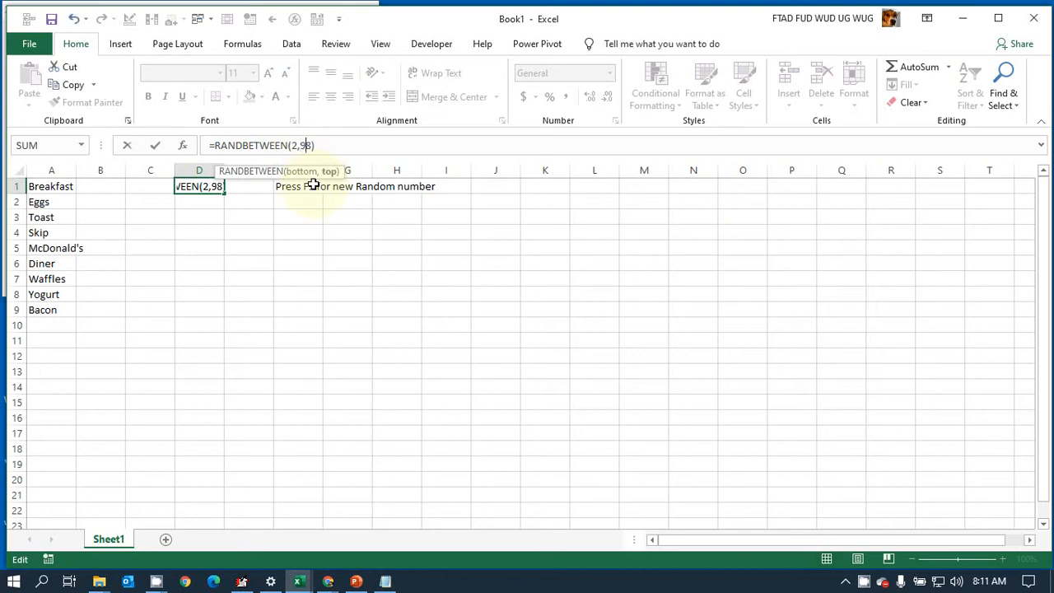
{"action": "key", "text": "Delete"}
{"action": "key", "text": "Return"}
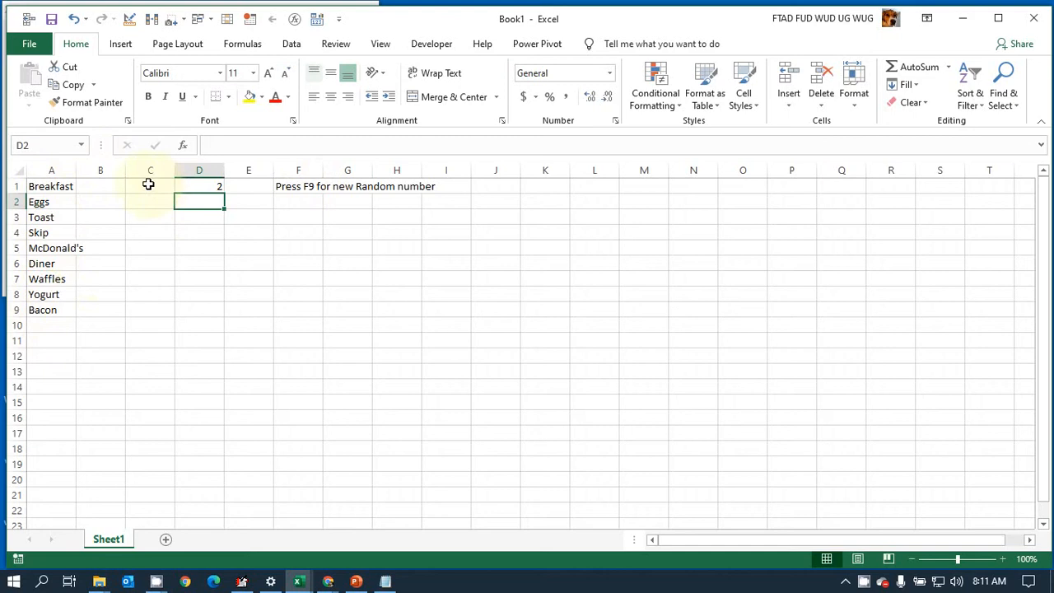
Step: Enter the label "Count items" in cell D2, below the random number
{"action": "left_click", "coordinate": [62, 313]}
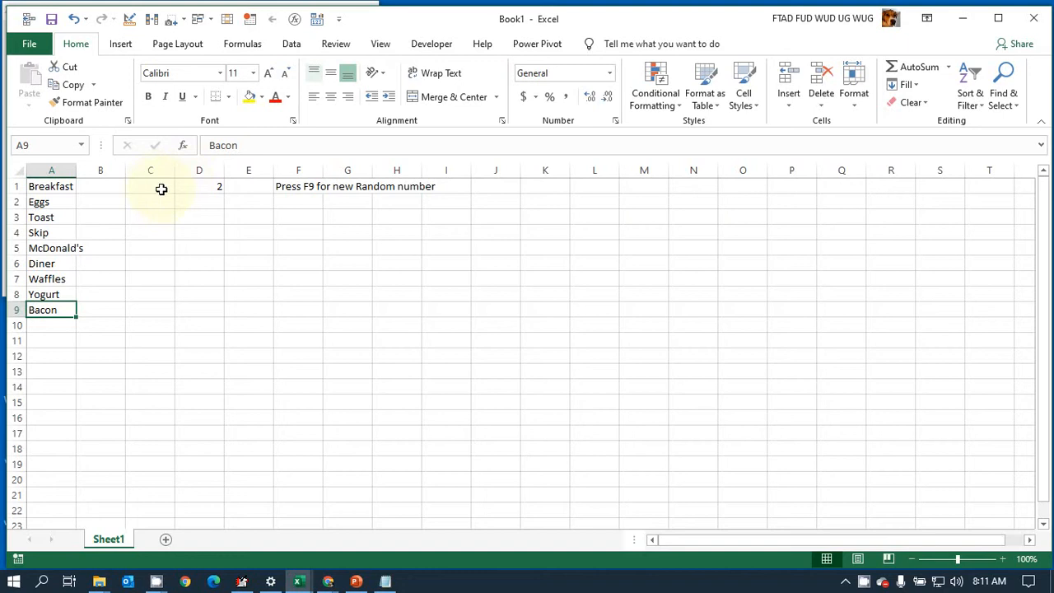
{"action": "left_click", "coordinate": [221, 201]}
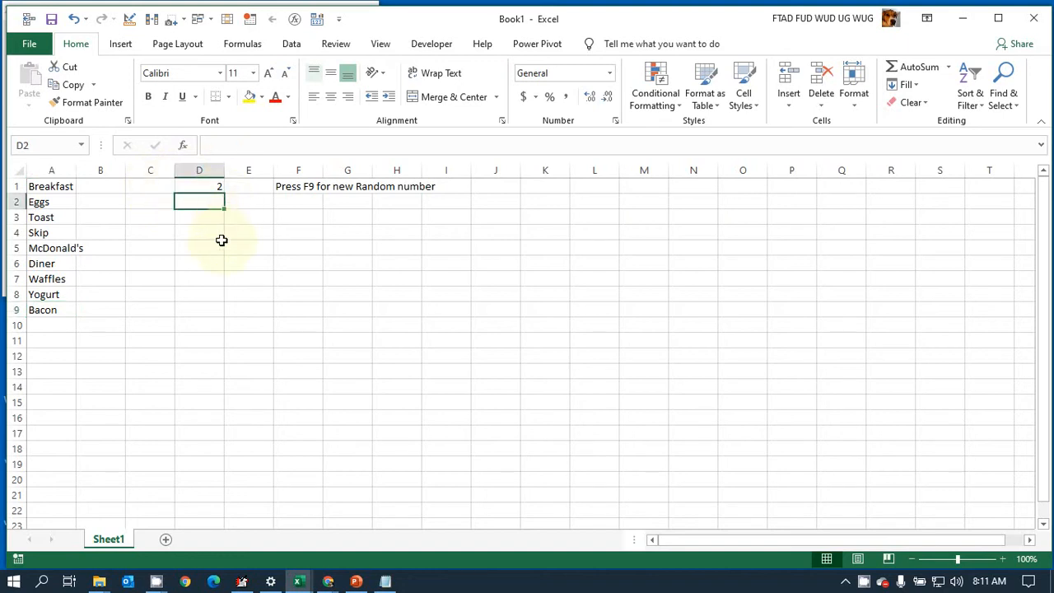
{"action": "type", "text": "Count it"}
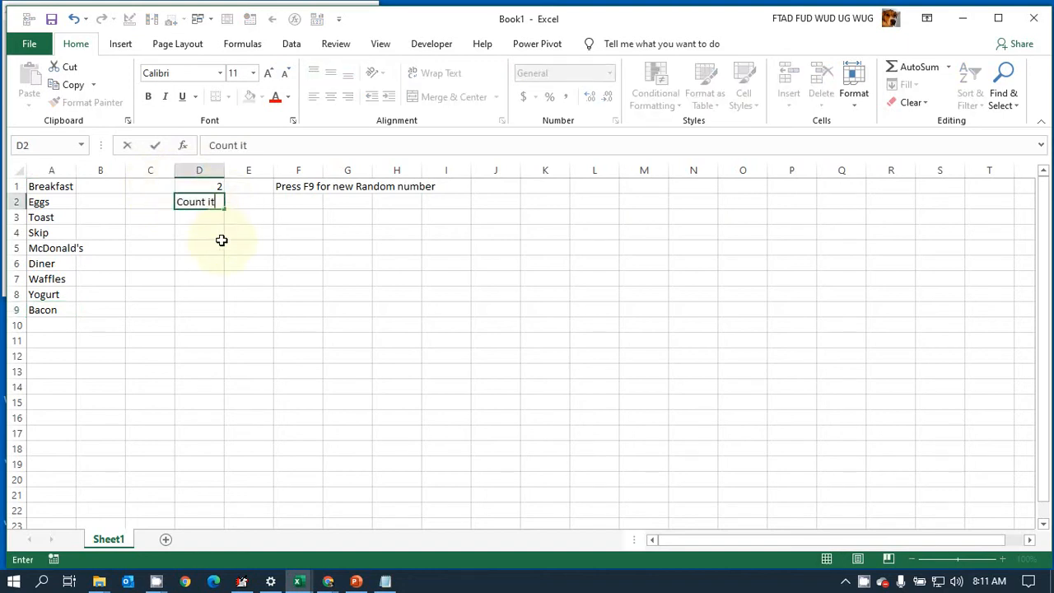
{"action": "type", "text": "ems"}
{"action": "key", "text": "Tab"}
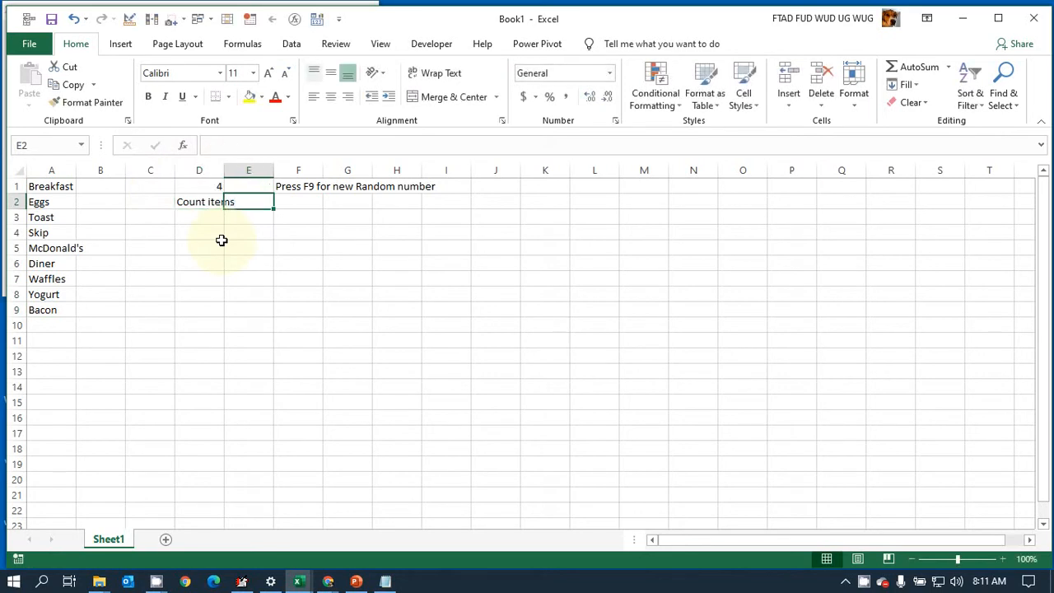
Step: Enter the formula =COUNT(A:A) in cell E2, trying the range A1:A9 before returning to the whole column
{"action": "type", "text": "="}
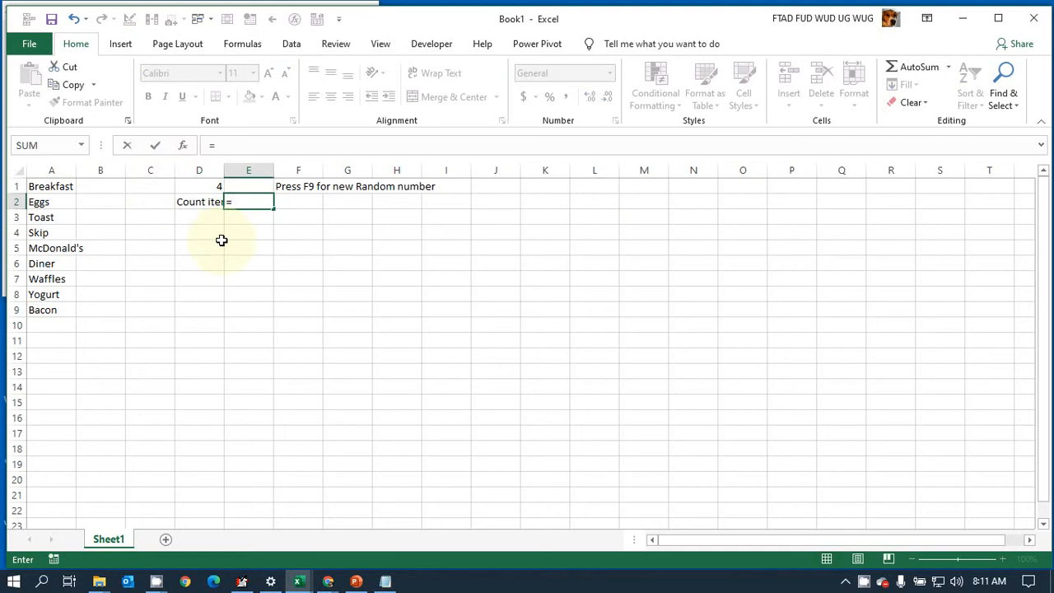
{"action": "type", "text": "count"}
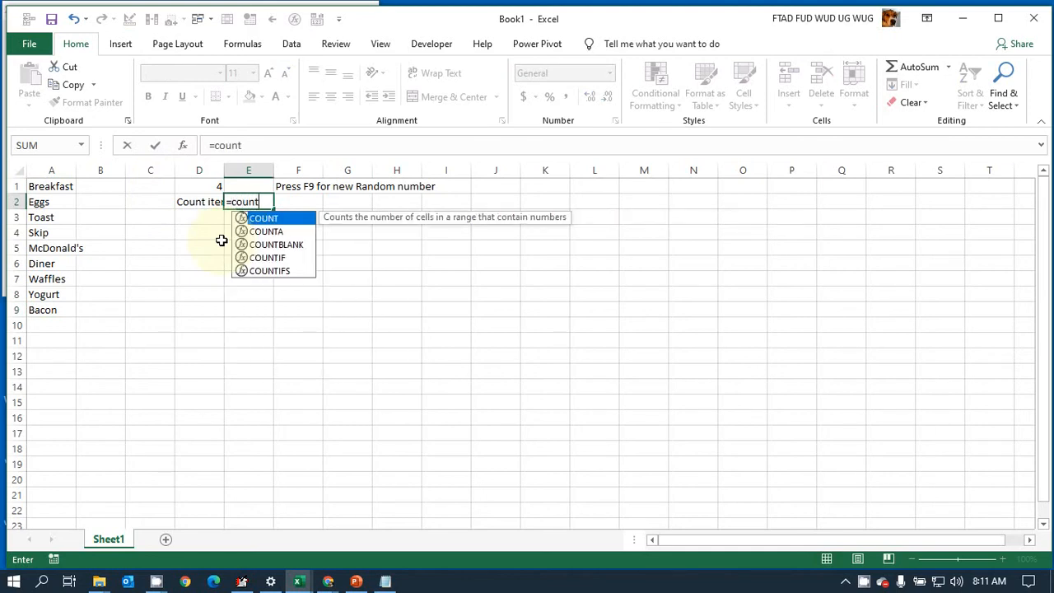
{"action": "type", "text": "(A"}
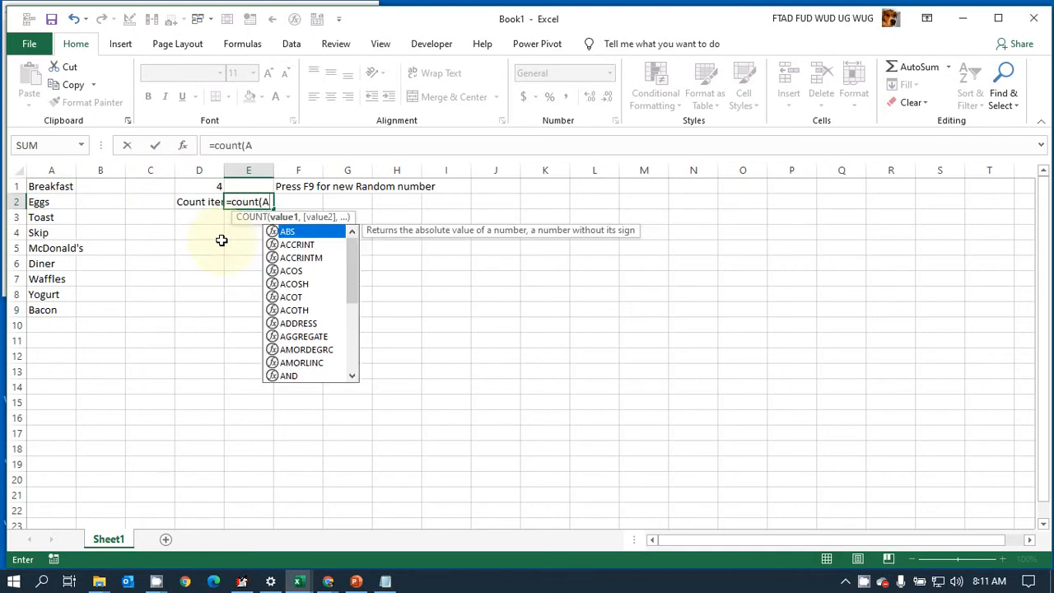
{"action": "type", "text": ":A)"}
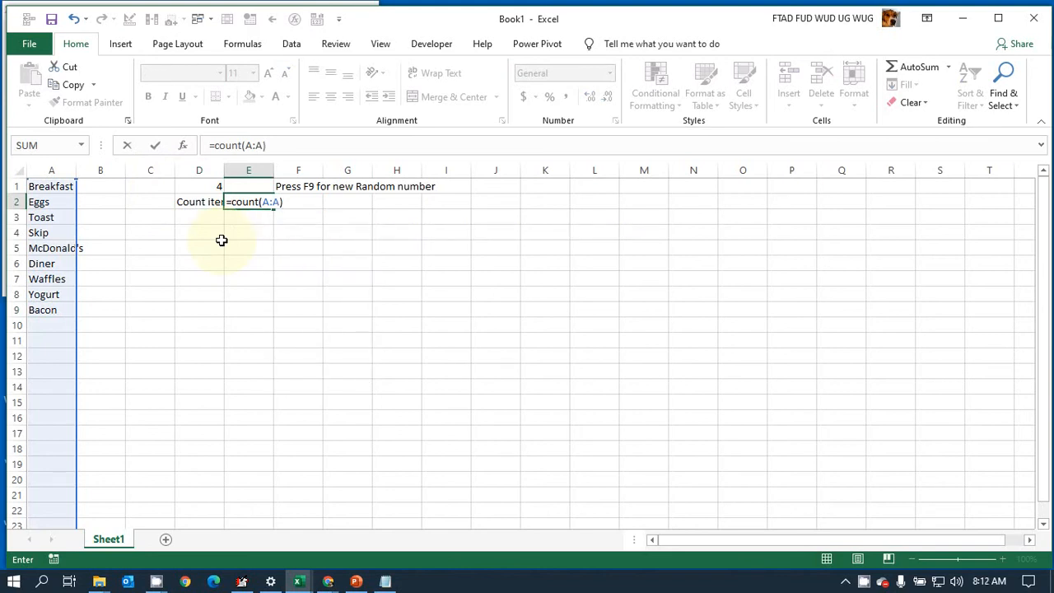
{"action": "key", "text": "BackSpace"}
{"action": "key", "text": "BackSpace"}
{"action": "key", "text": "BackSpace"}
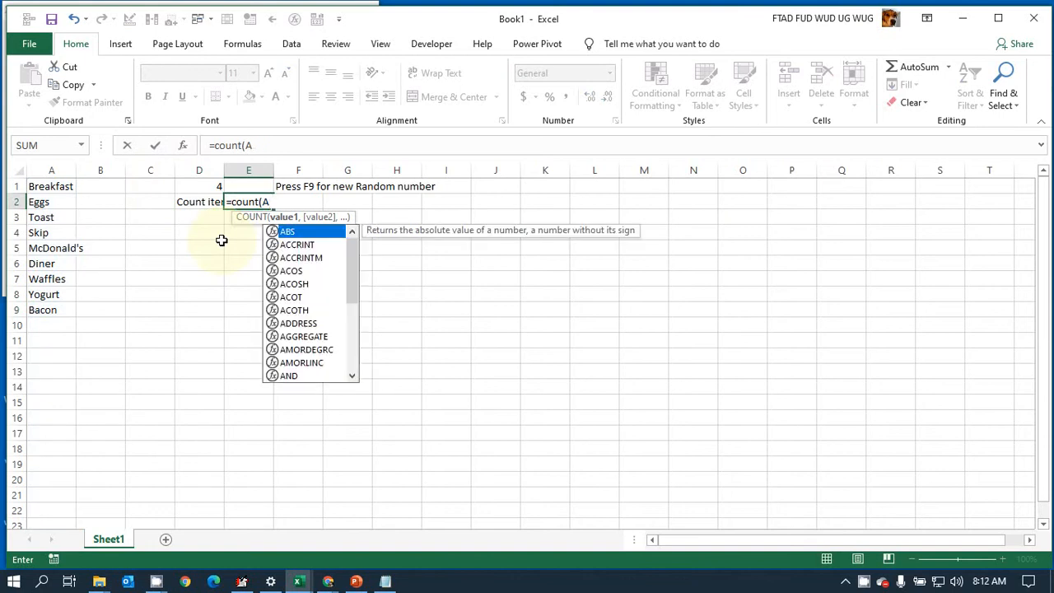
{"action": "type", "text": "1:A"}
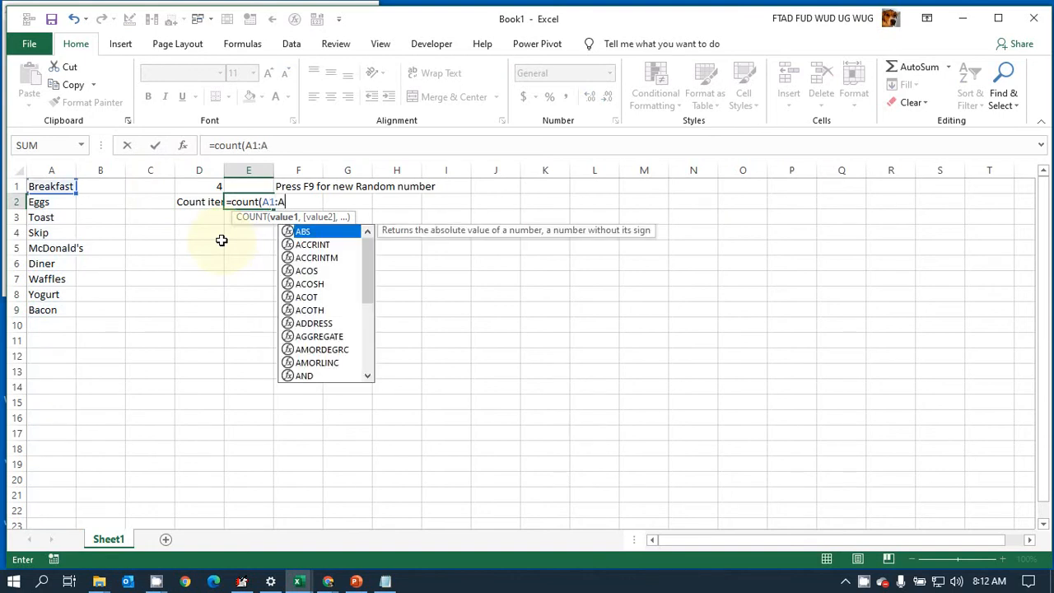
{"action": "type", "text": "9)"}
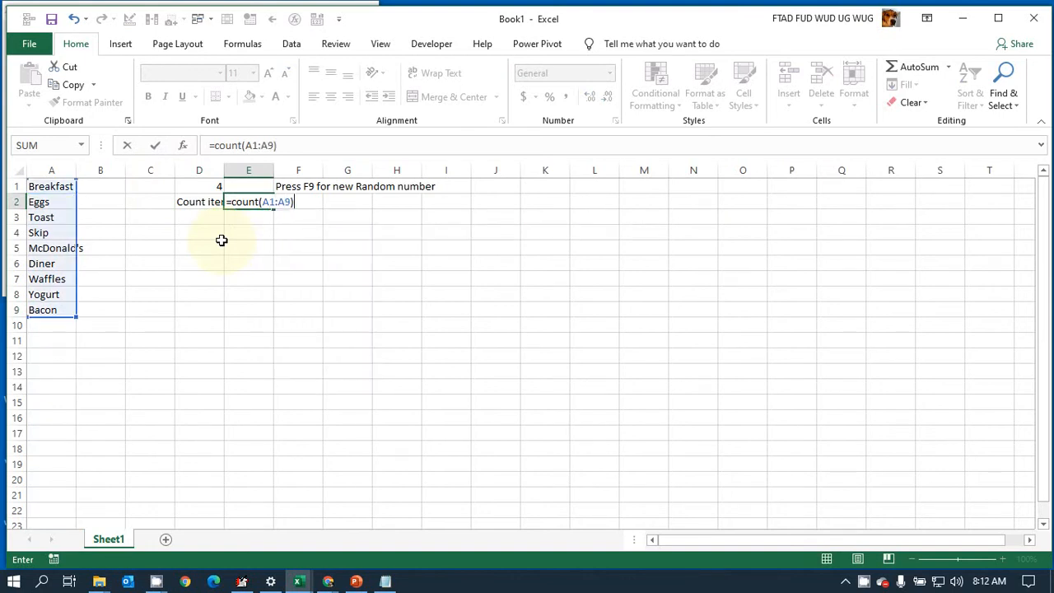
{"action": "key", "text": "BackSpace"}
{"action": "key", "text": "BackSpace"}
{"action": "key", "text": "BackSpace"}
{"action": "key", "text": "BackSpace"}
{"action": "key", "text": "BackSpace"}
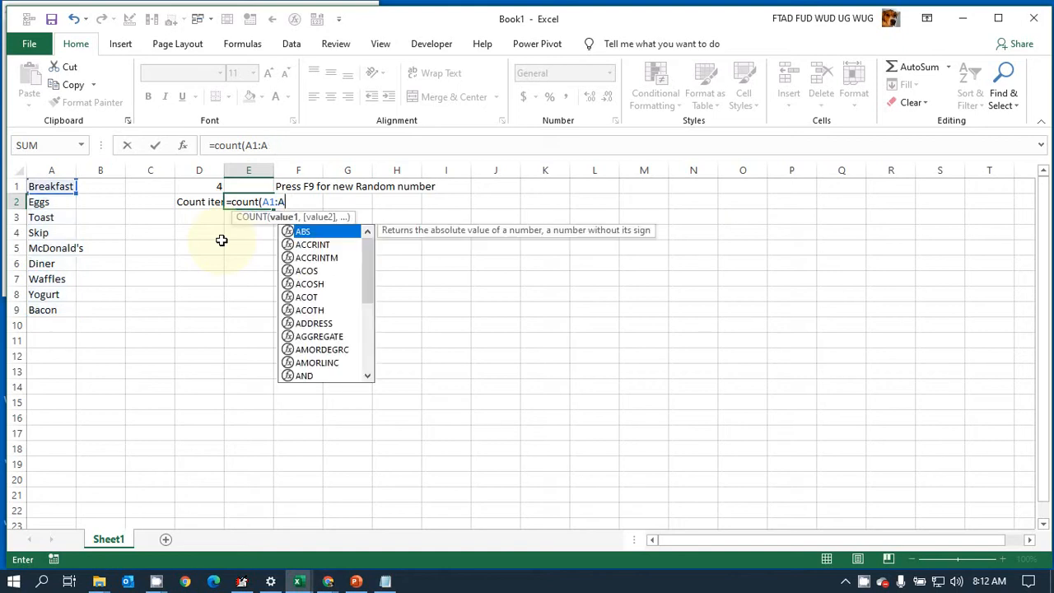
{"action": "type", "text": ":A)"}
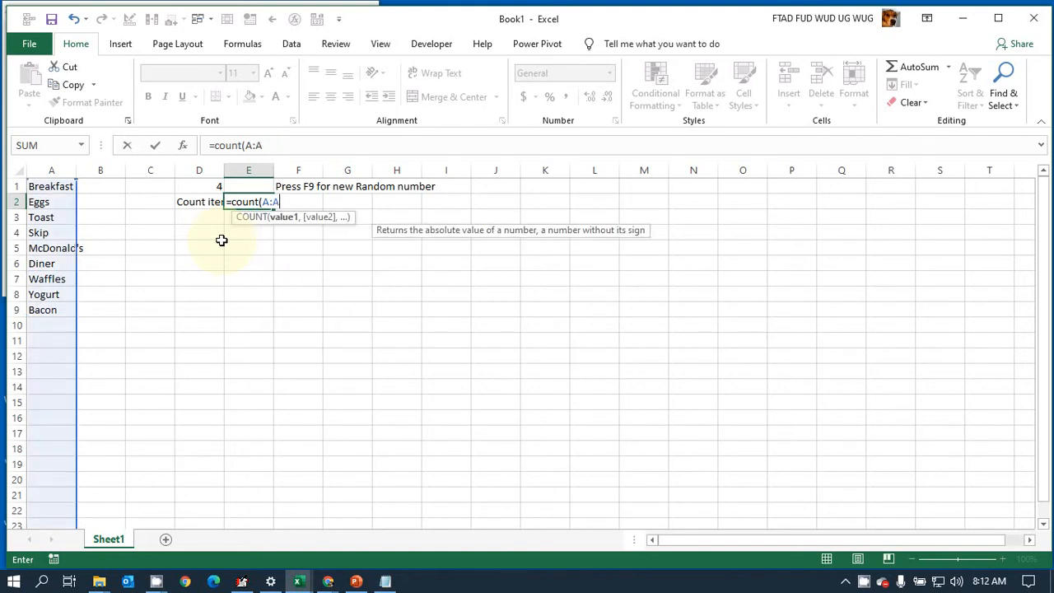
{"action": "left_click", "coordinate": [221, 240]}
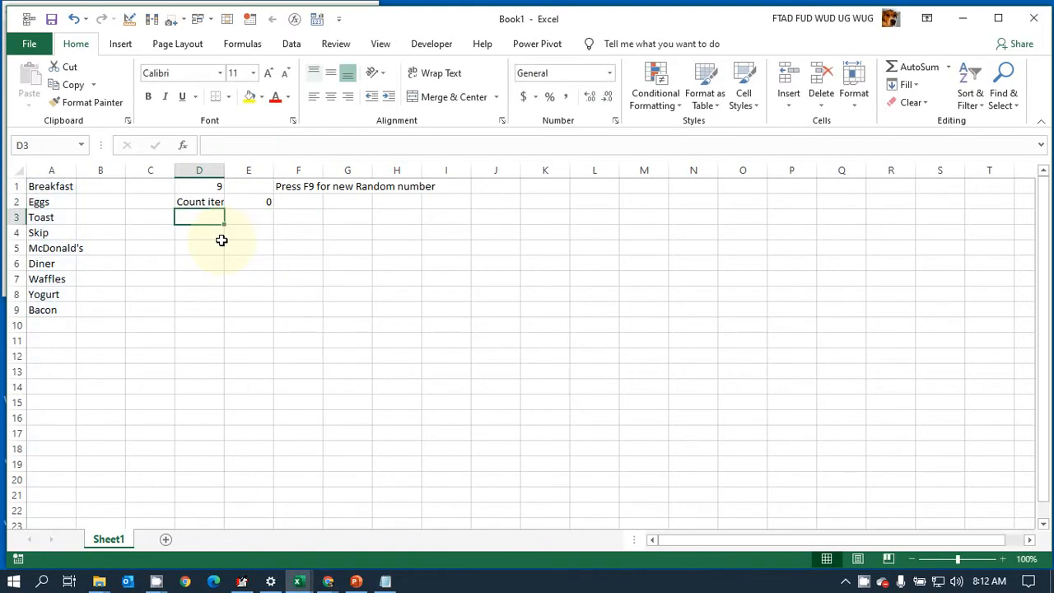
Step: Auto-fit the width of column D to the "Count items" label
{"action": "key", "text": "Up"}
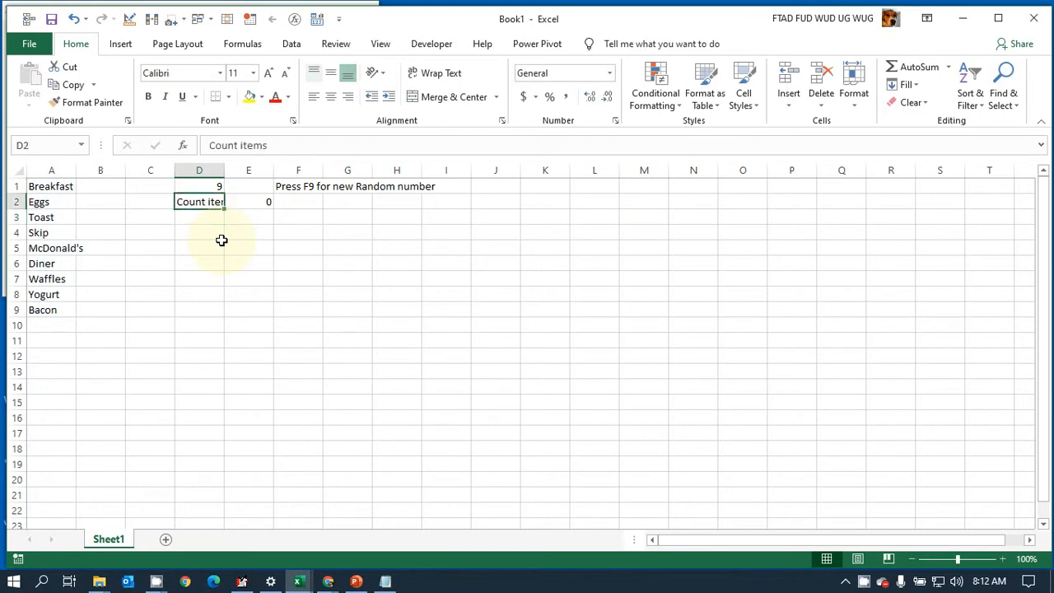
{"action": "key", "text": "Right"}
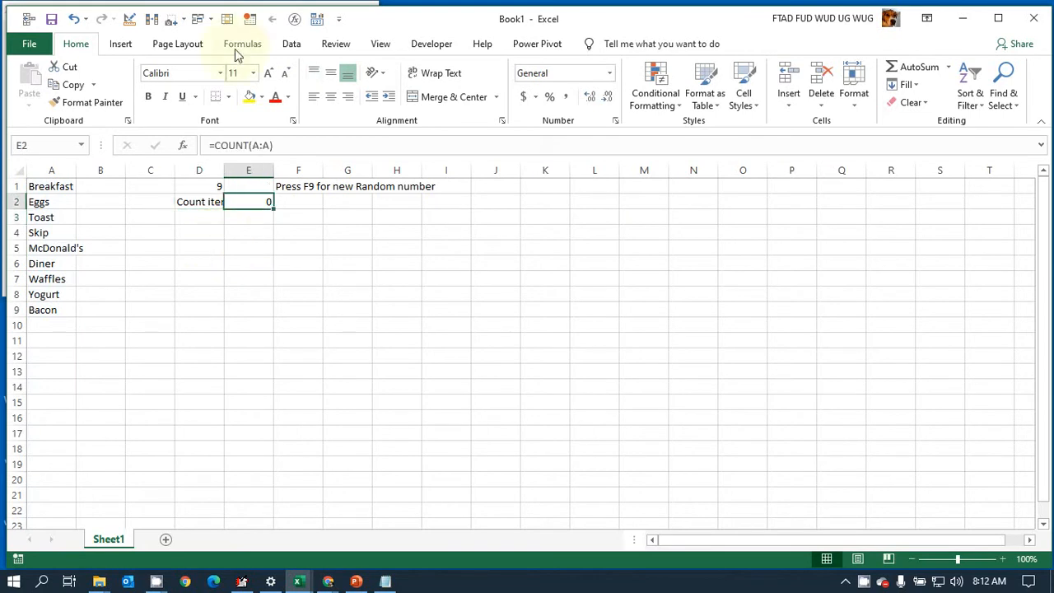
{"action": "double_click", "coordinate": [225, 164]}
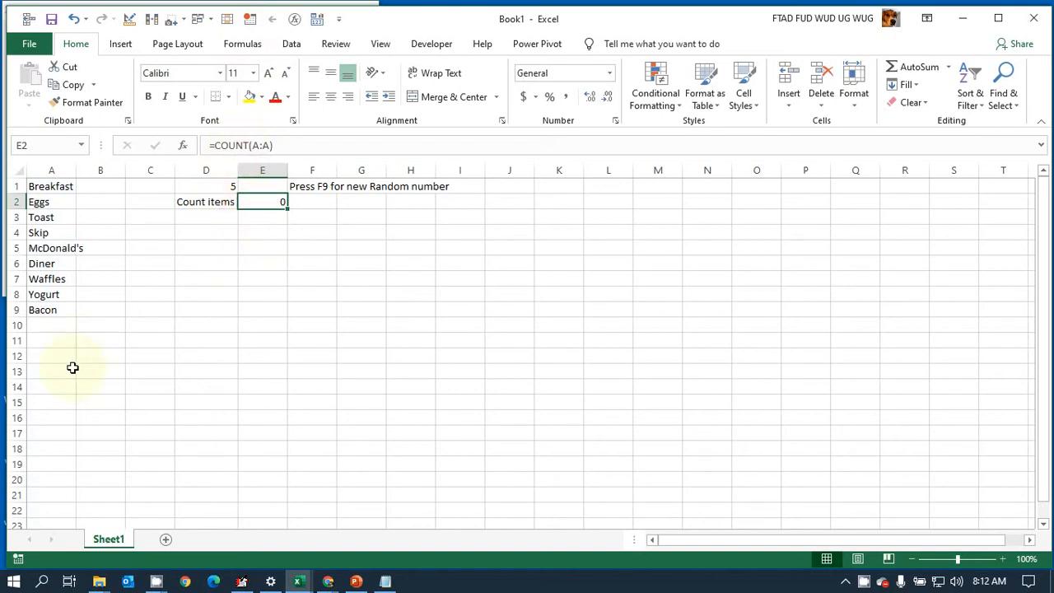
Step: Enter the test numbers 23 and 43 in cells A10 and A11 to see how COUNT treats numeric entries
{"action": "left_click", "coordinate": [43, 324]}
{"action": "type", "text": "23"}
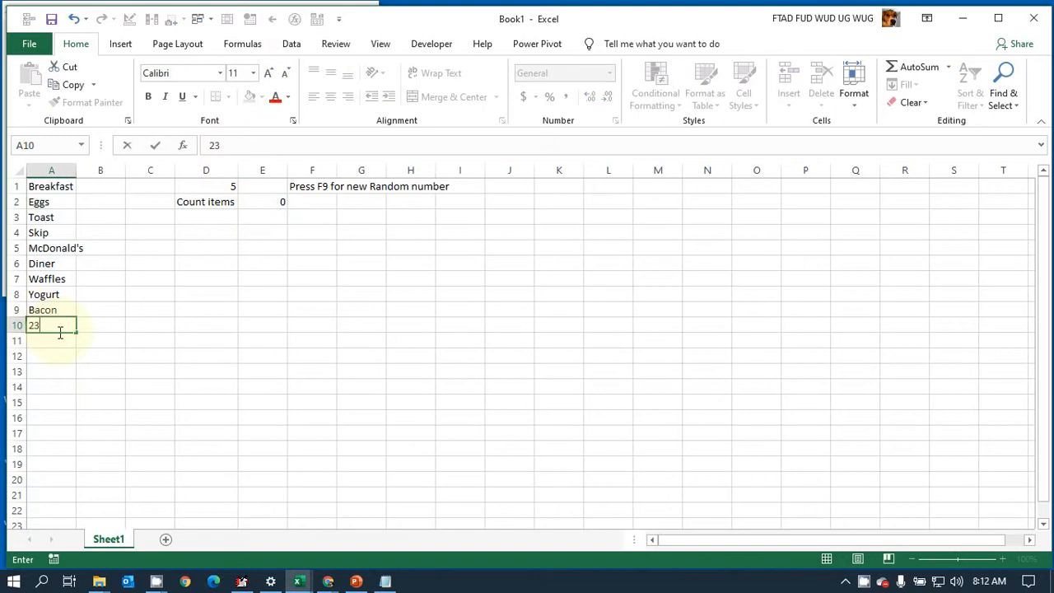
{"action": "left_click", "coordinate": [56, 342]}
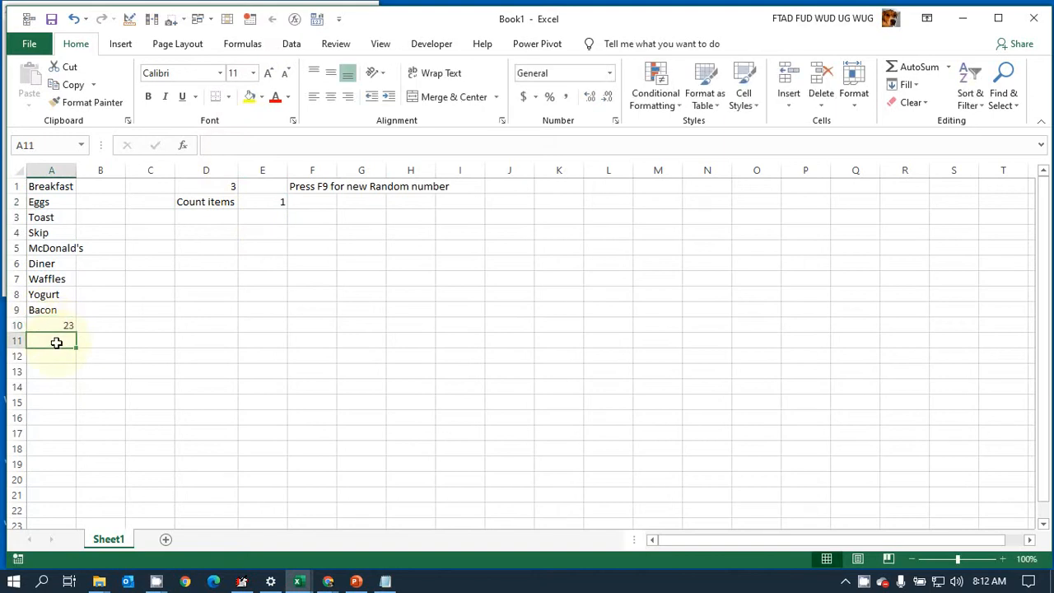
{"action": "type", "text": "43"}
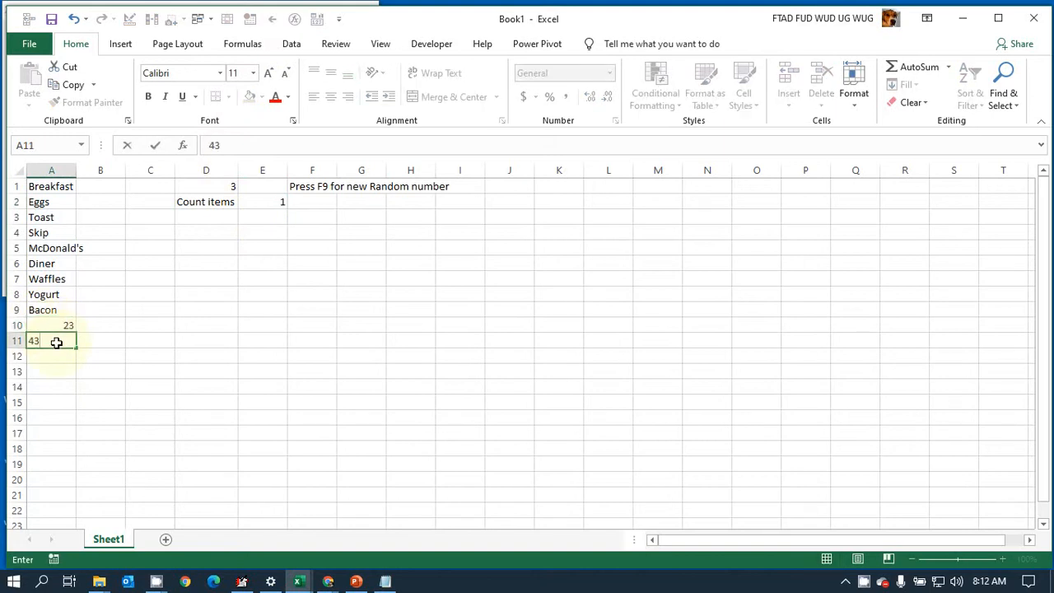
{"action": "key", "text": "Tab"}
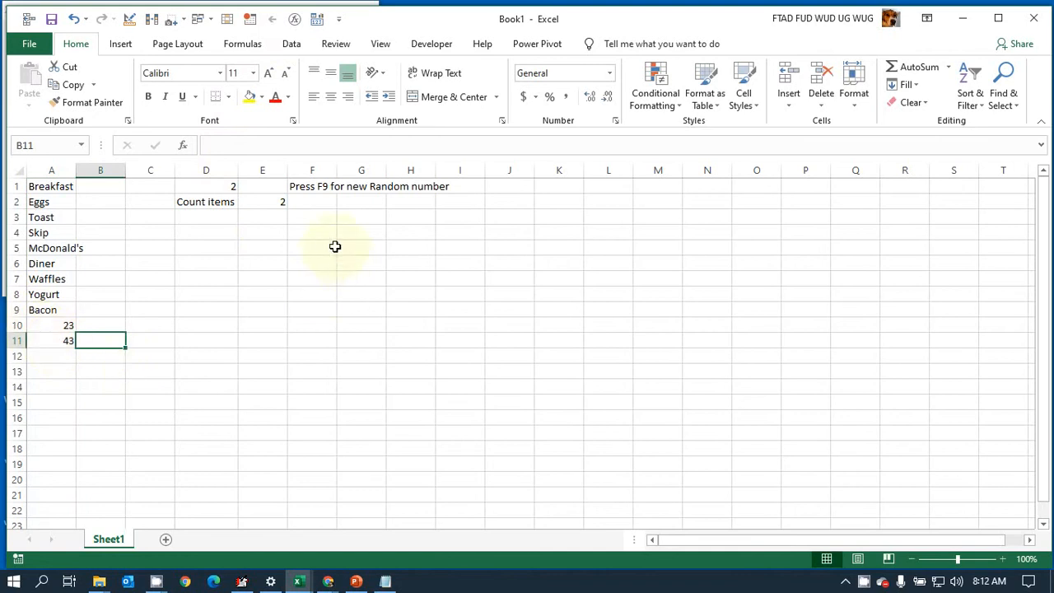
Step: Clear the two test numbers from cells A10 and A11
{"action": "left_click", "coordinate": [65, 325]}
{"action": "key", "text": "Delete"}
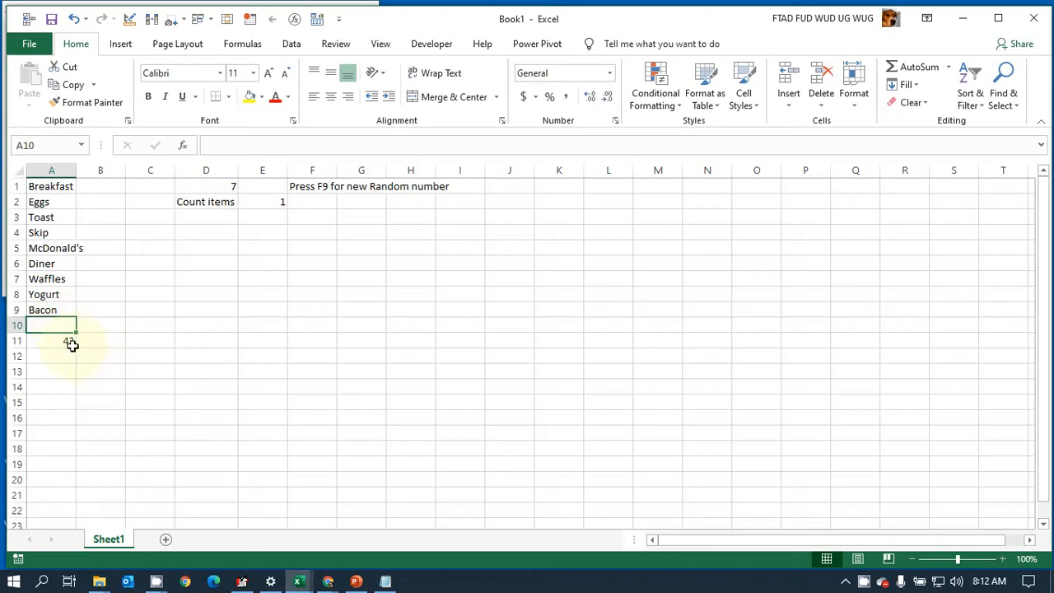
{"action": "left_click", "coordinate": [63, 338]}
{"action": "key", "text": "Delete"}
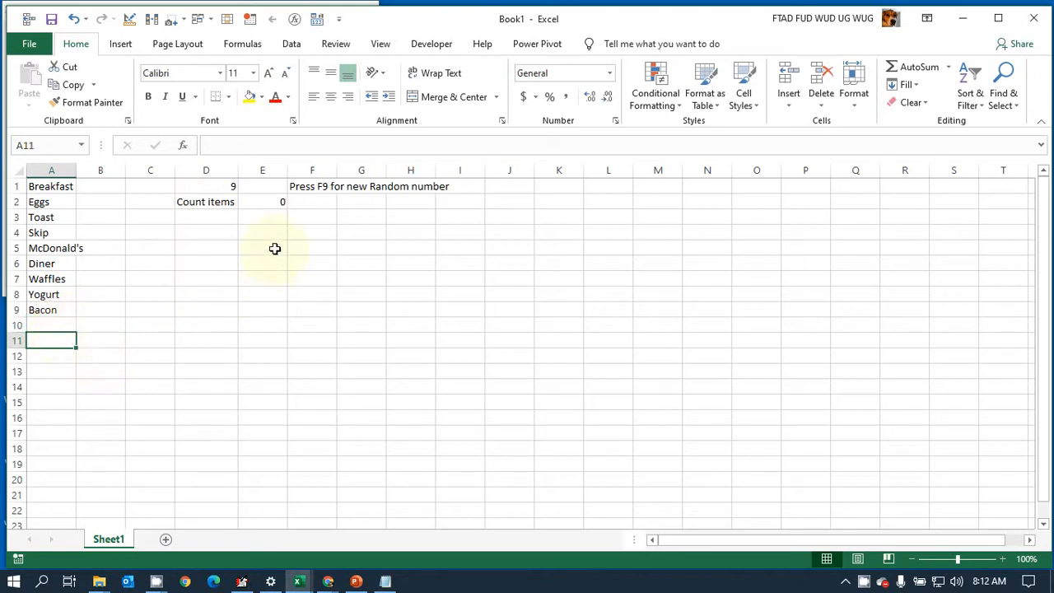
Step: Change the formula in cell E2 to =COUNTA(A:A) so that text entries in column A are counted
{"action": "left_click", "coordinate": [246, 205]}
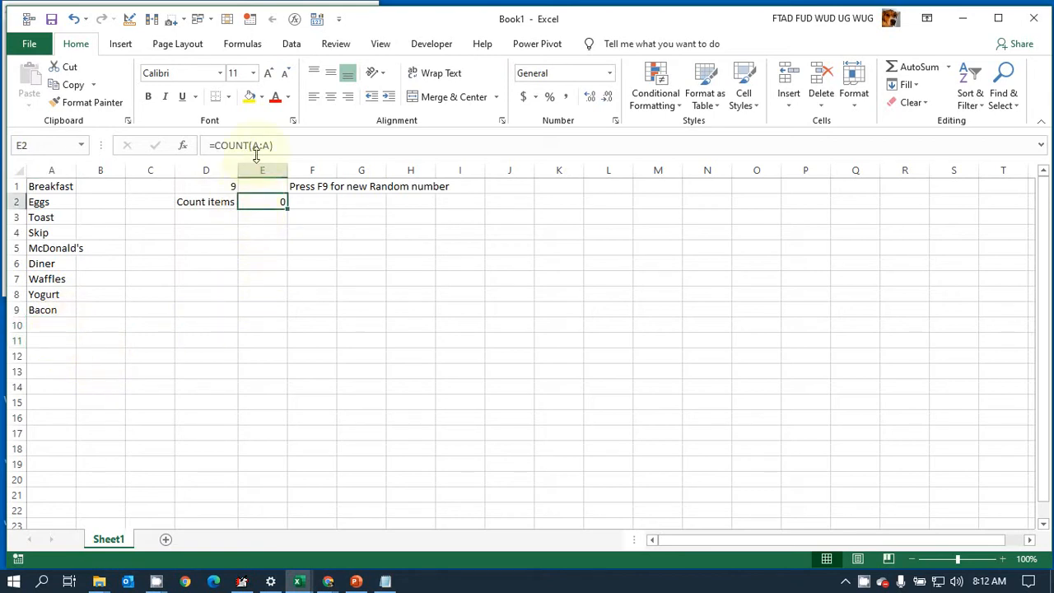
{"action": "left_click", "coordinate": [247, 146]}
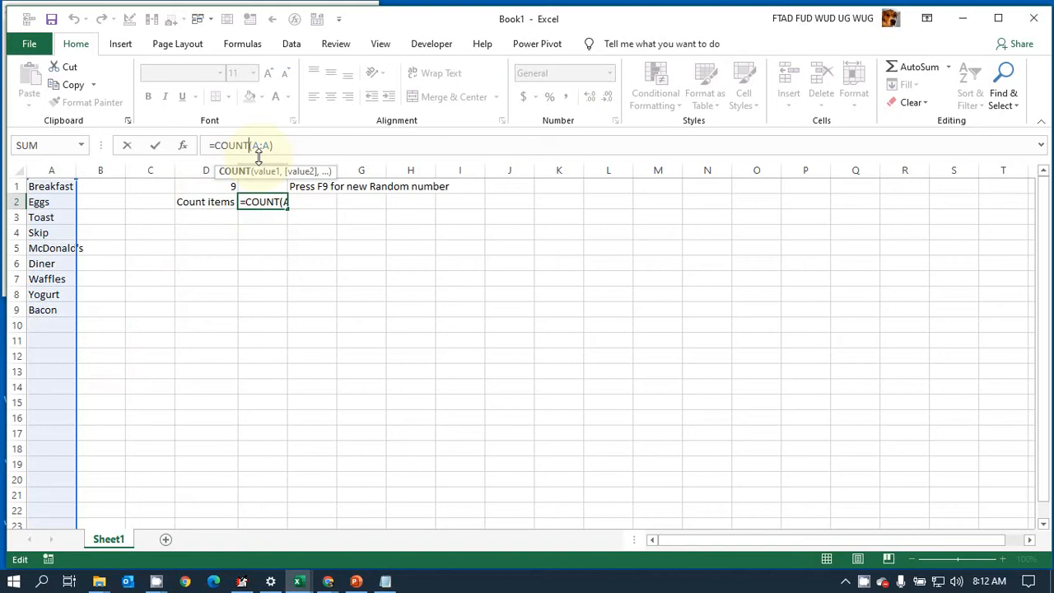
{"action": "type", "text": "A"}
{"action": "key", "text": "Return"}
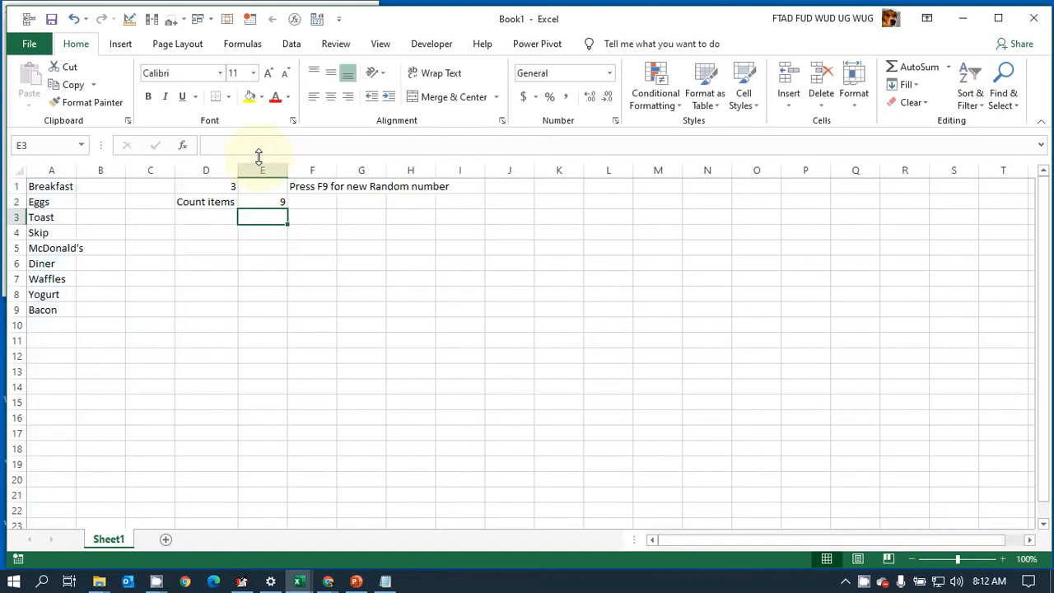
{"action": "key", "text": "Up"}
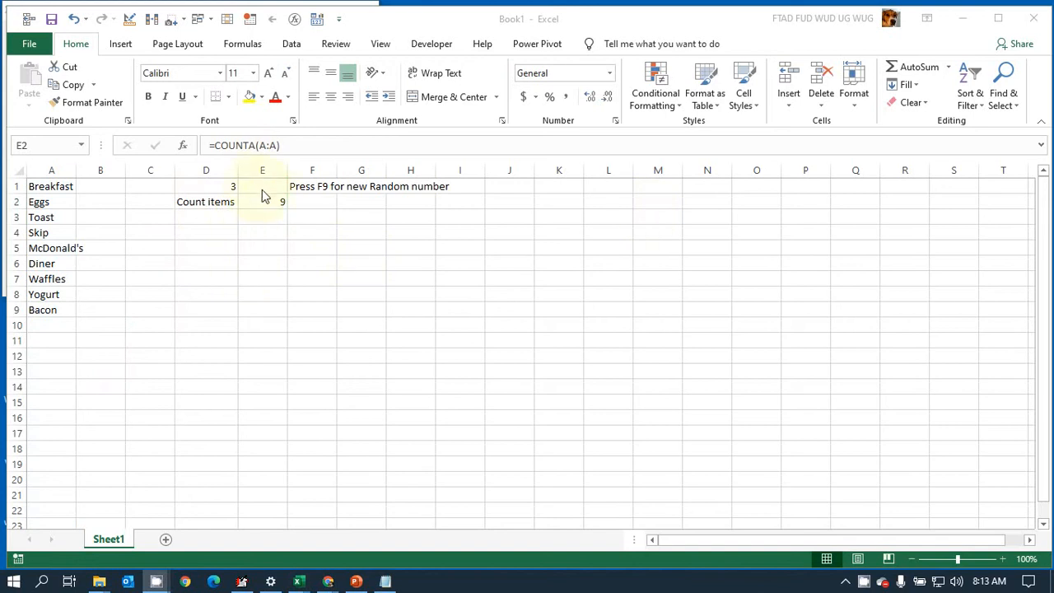
Step: Change the formula in cell D1 to =RANDBETWEEN(2,E2) so its upper limit comes from the item count
{"action": "left_click", "coordinate": [269, 198]}
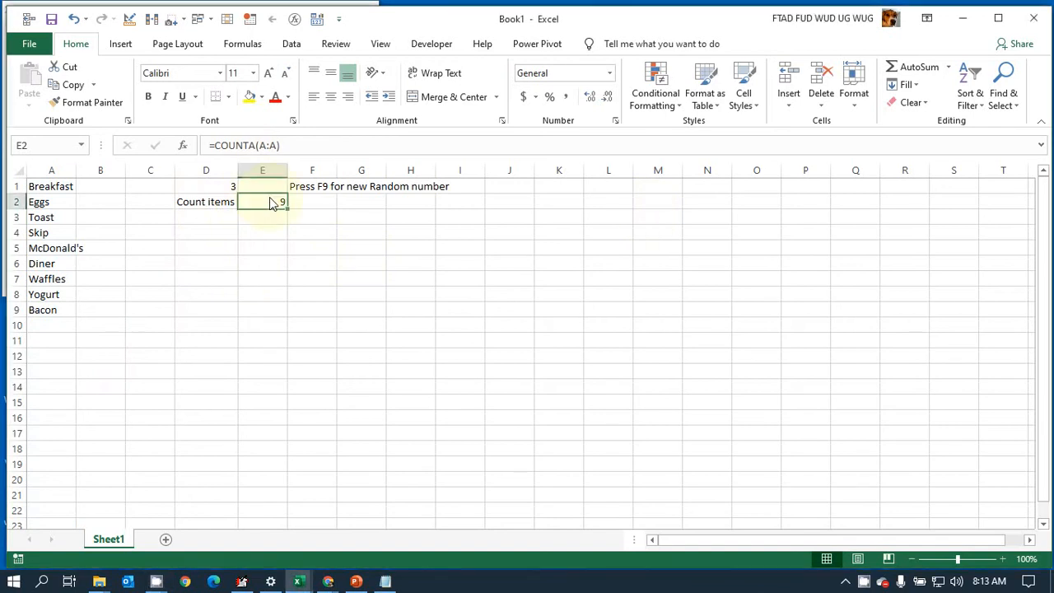
{"action": "left_click", "coordinate": [230, 187]}
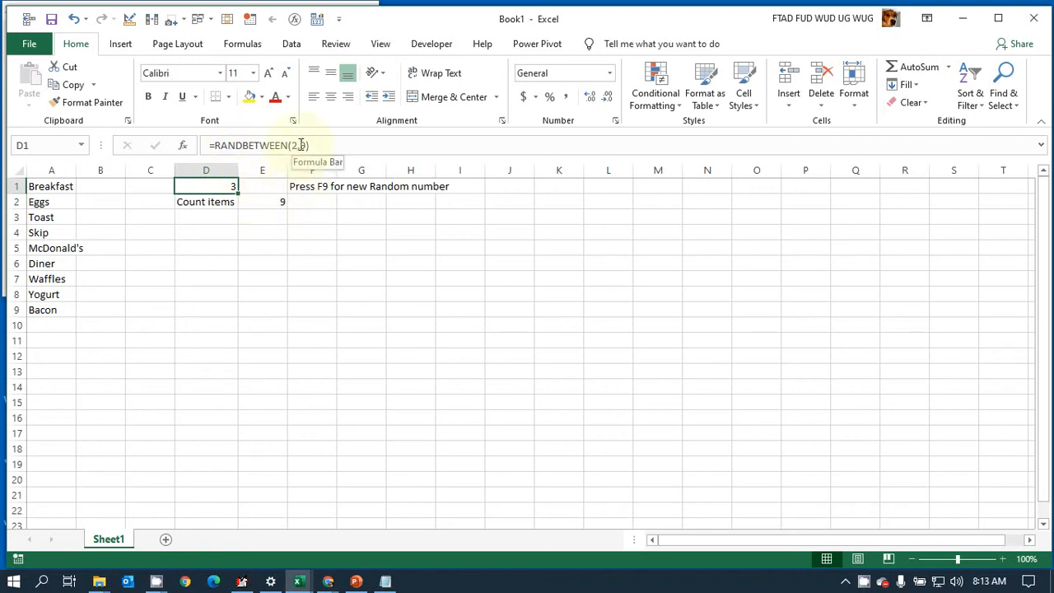
{"action": "left_click", "coordinate": [278, 201]}
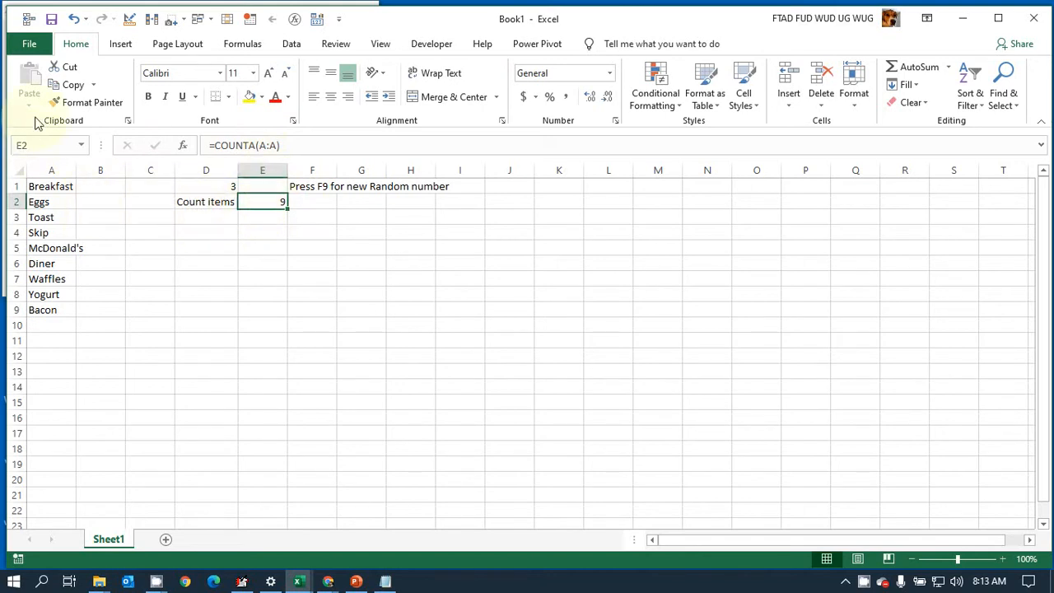
{"action": "left_click", "coordinate": [229, 187]}
{"action": "left_click", "coordinate": [299, 146]}
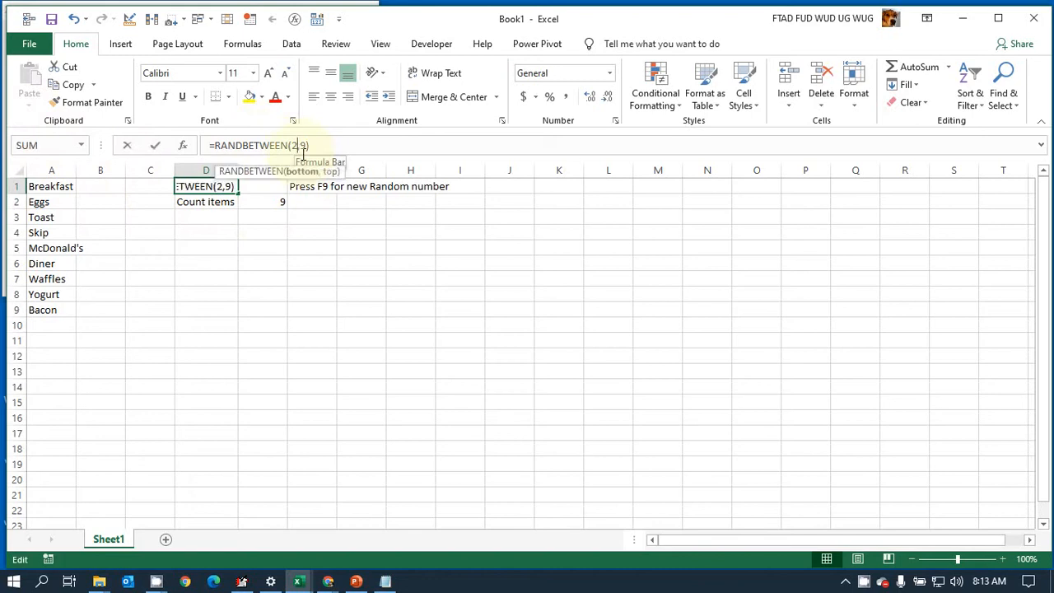
{"action": "key", "text": "Right"}
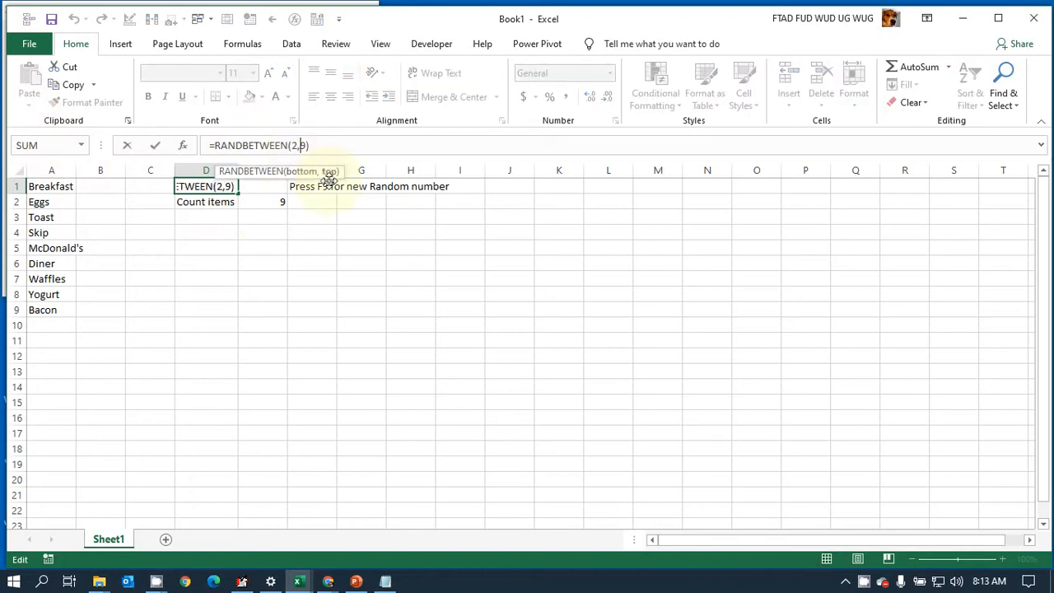
{"action": "key", "text": "Right"}
{"action": "key", "text": "BackSpace"}
{"action": "type", "text": "E2"}
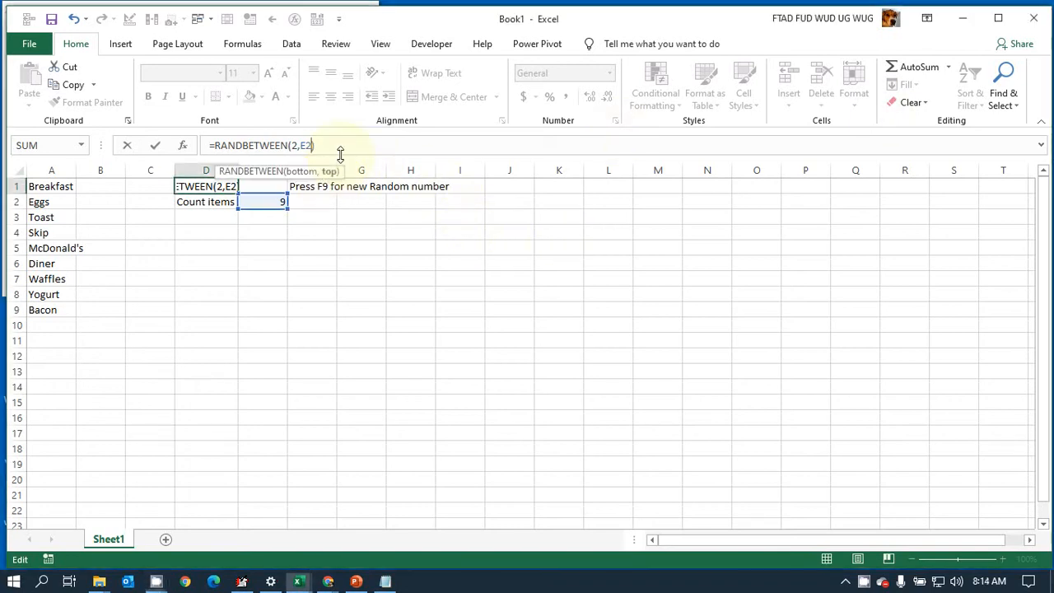
{"action": "key", "text": "Return"}
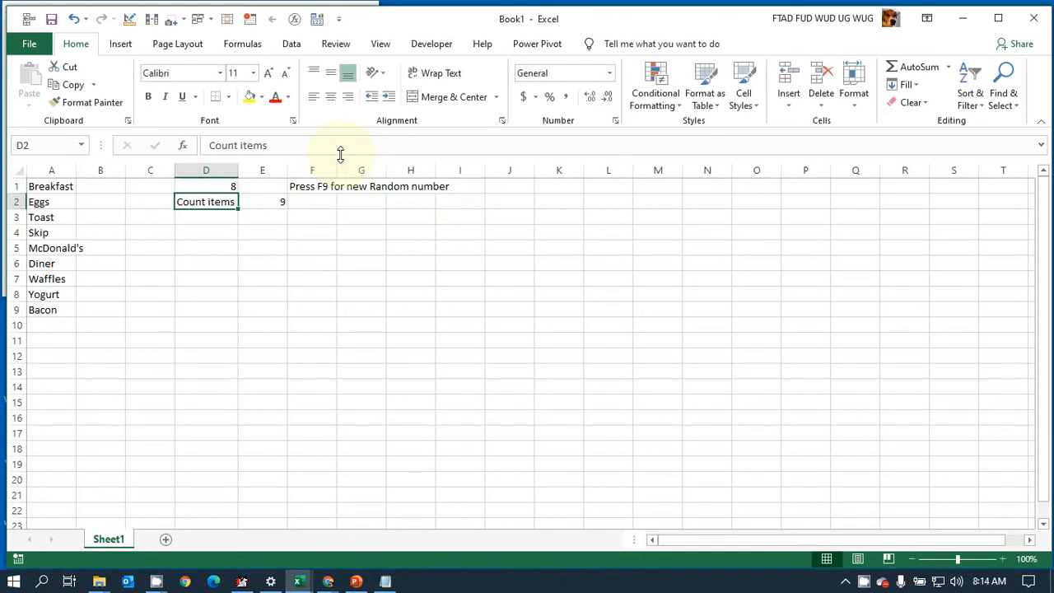
Step: Review the formulas in D1 and E2, and evaluate the RANDBETWEEN formula in D1 with Evaluate Formula
{"action": "key", "text": "Up"}
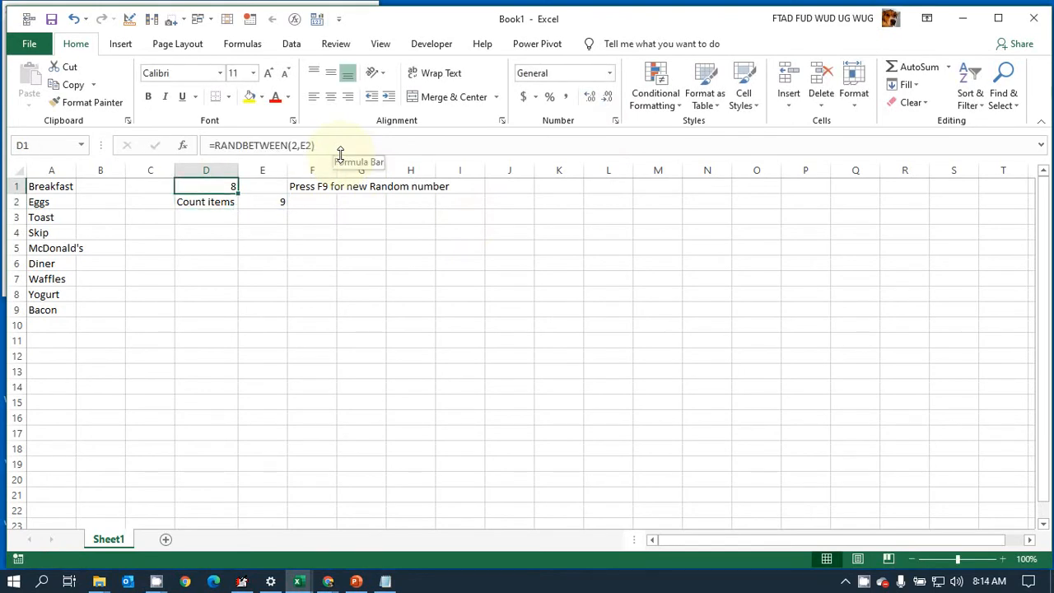
{"action": "key", "text": "Right"}
{"action": "key", "text": "Down"}
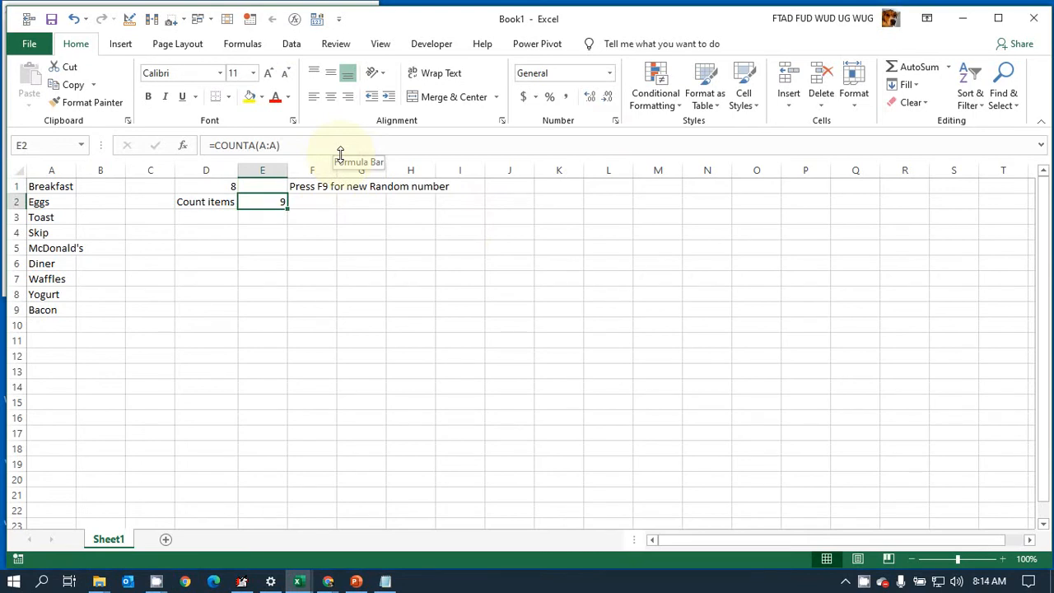
{"action": "key", "text": "Up"}
{"action": "key", "text": "Left"}
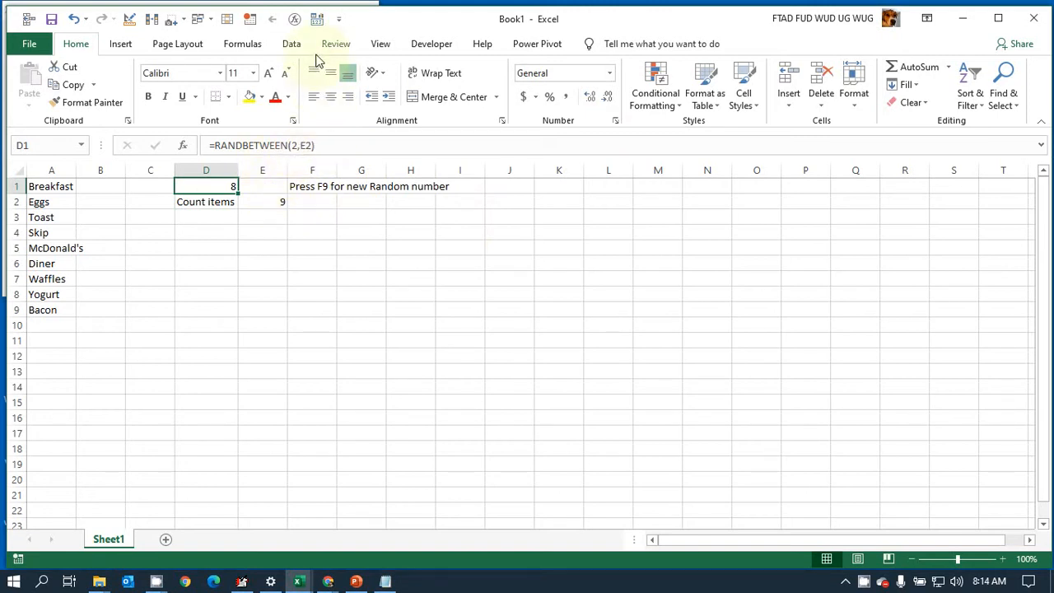
{"action": "left_click", "coordinate": [243, 46]}
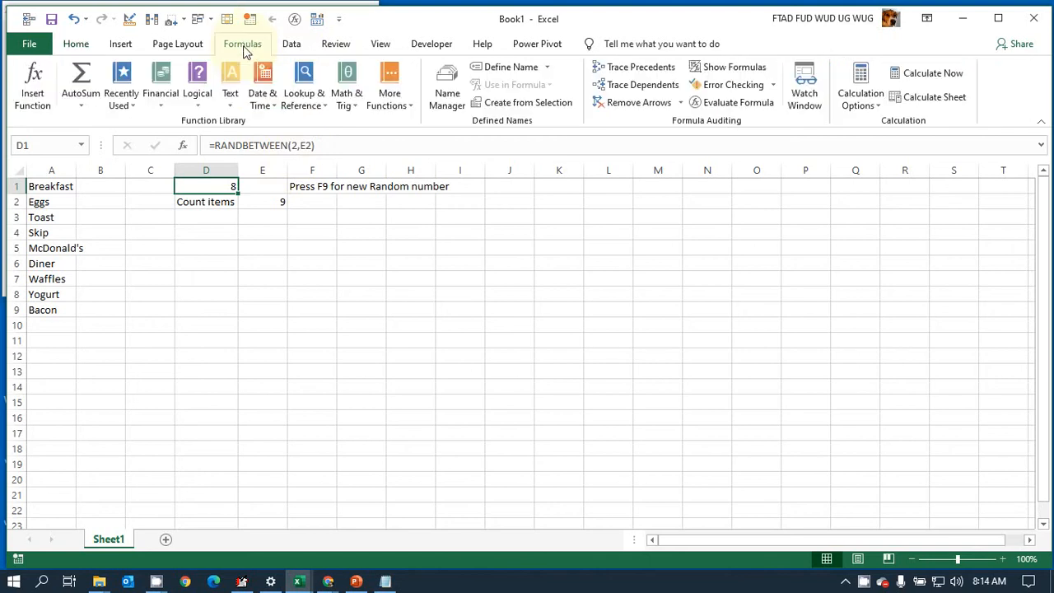
{"action": "left_click", "coordinate": [733, 104]}
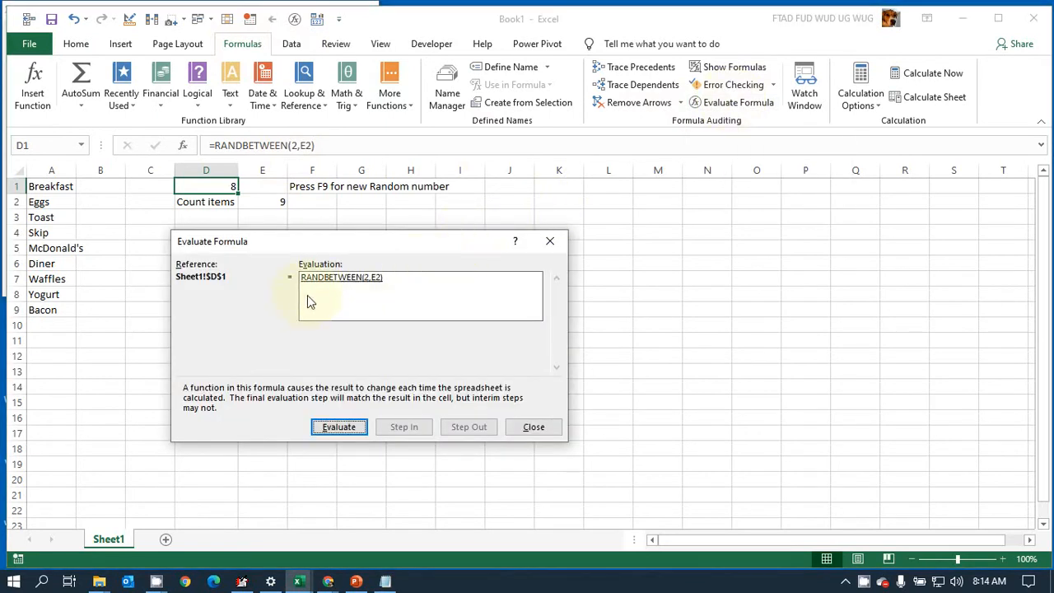
{"action": "left_click", "coordinate": [349, 428]}
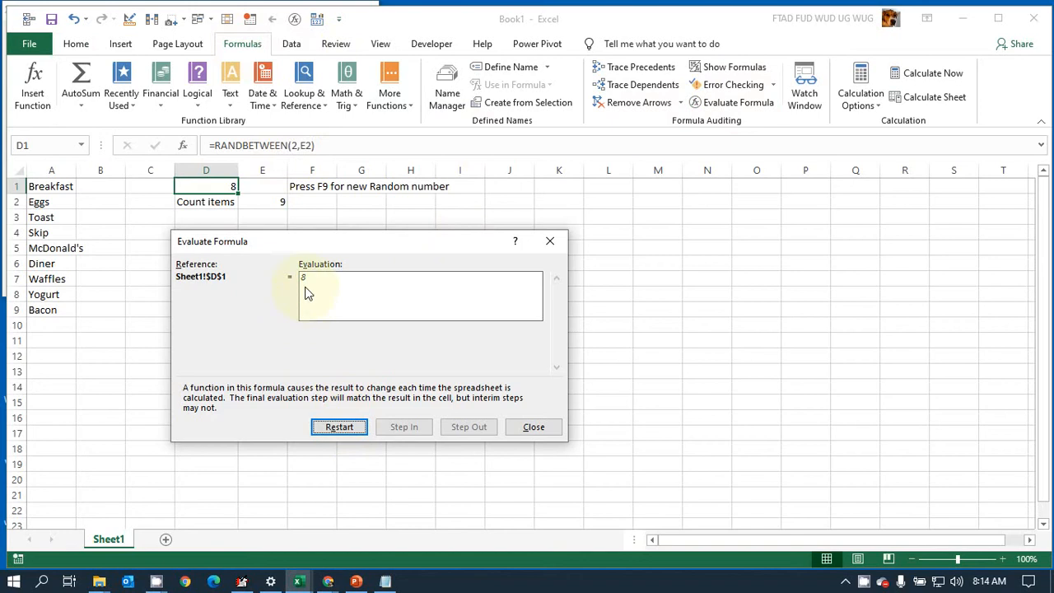
{"action": "left_click", "coordinate": [534, 428]}
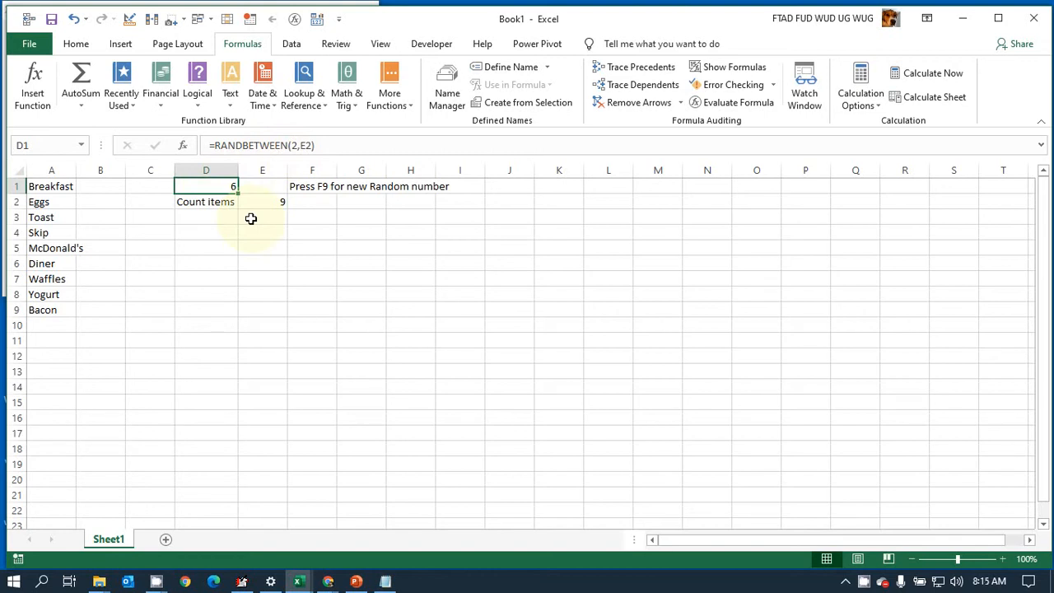
Step: Auto-fit the width of column F to the "Press F9 for new Random number" text
{"action": "key", "text": "Right"}
{"action": "key", "text": "Right"}
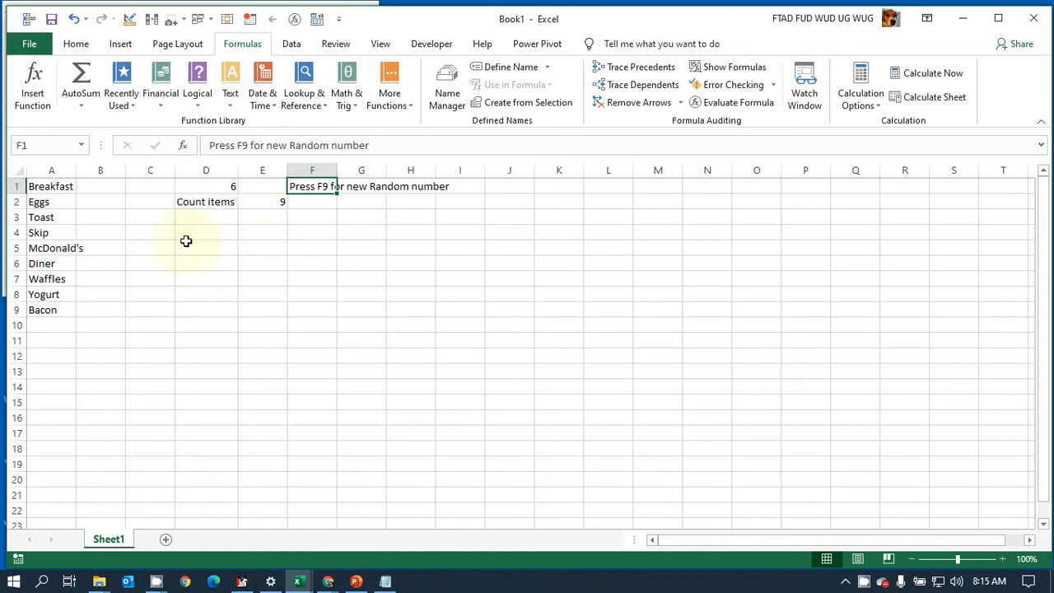
{"action": "key", "text": "alt+Tab"}
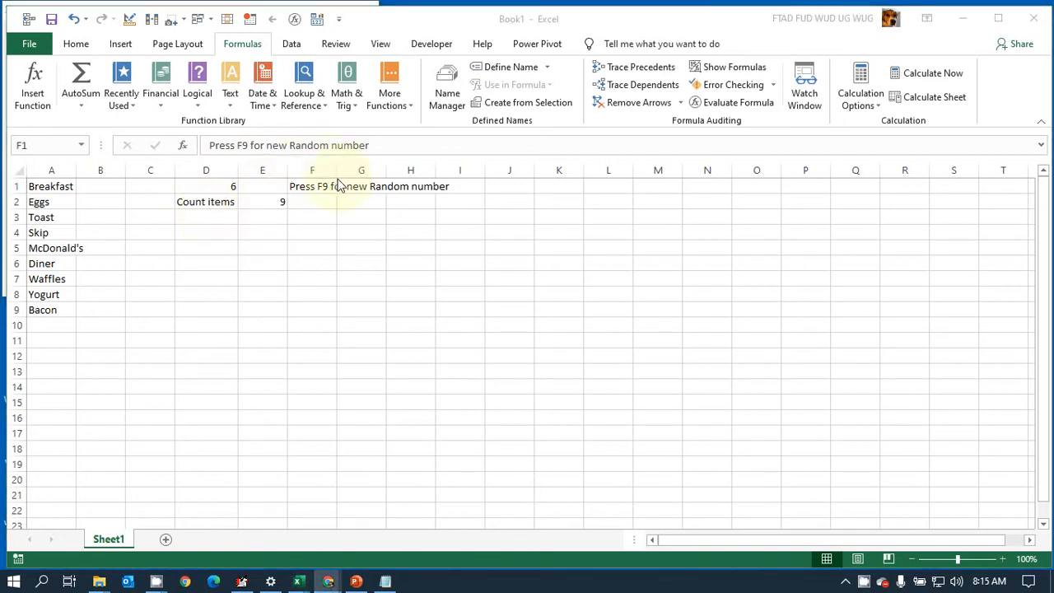
{"action": "left_click", "coordinate": [338, 184]}
{"action": "double_click", "coordinate": [336, 169]}
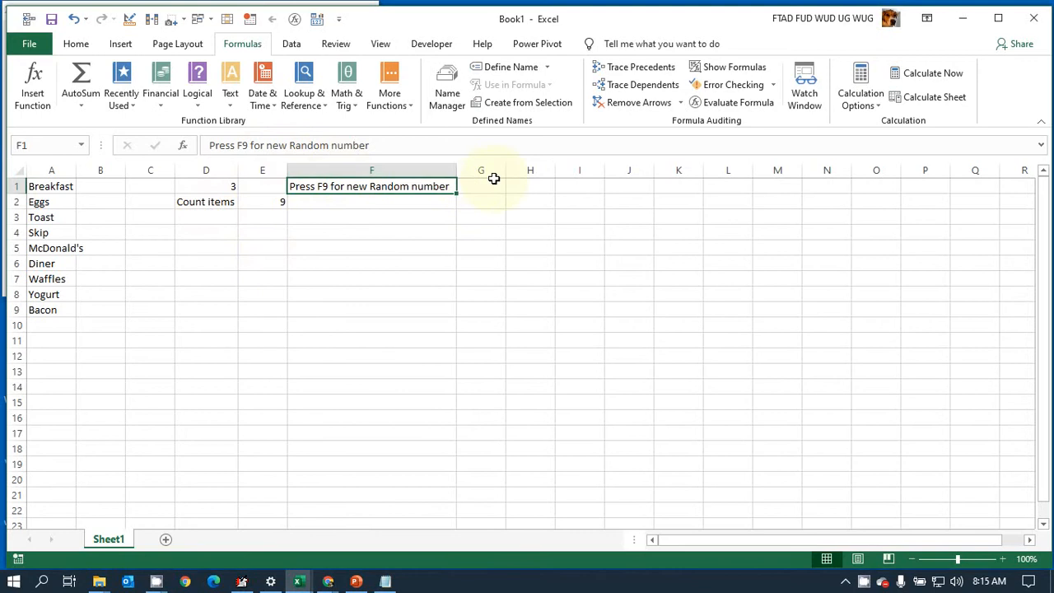
Step: Enter the label "Meal" in cell D5
{"action": "left_click", "coordinate": [224, 247]}
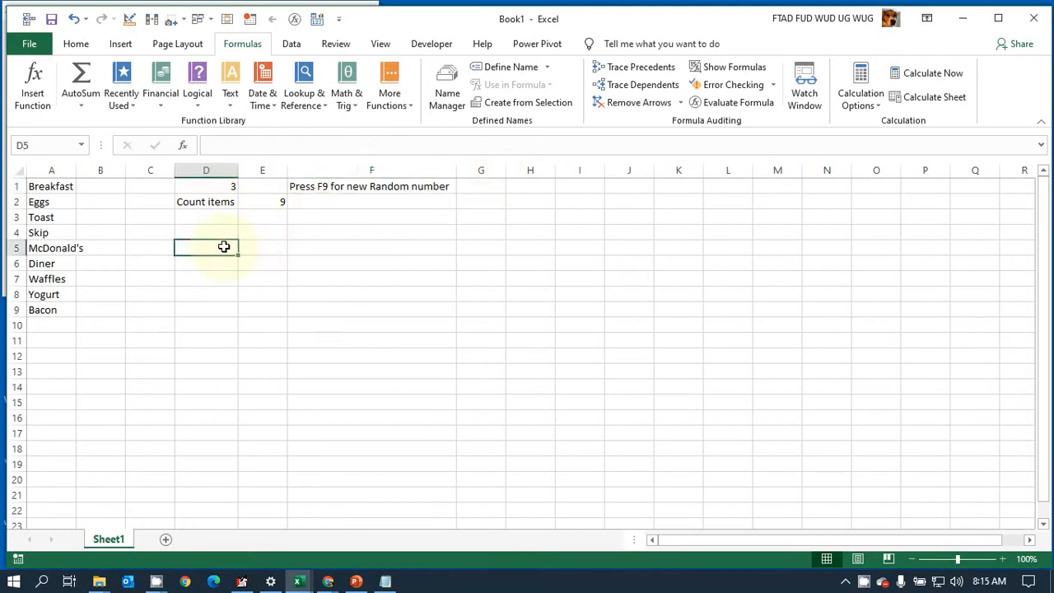
{"action": "type", "text": "Nu"}
{"action": "key", "text": "BackSpace"}
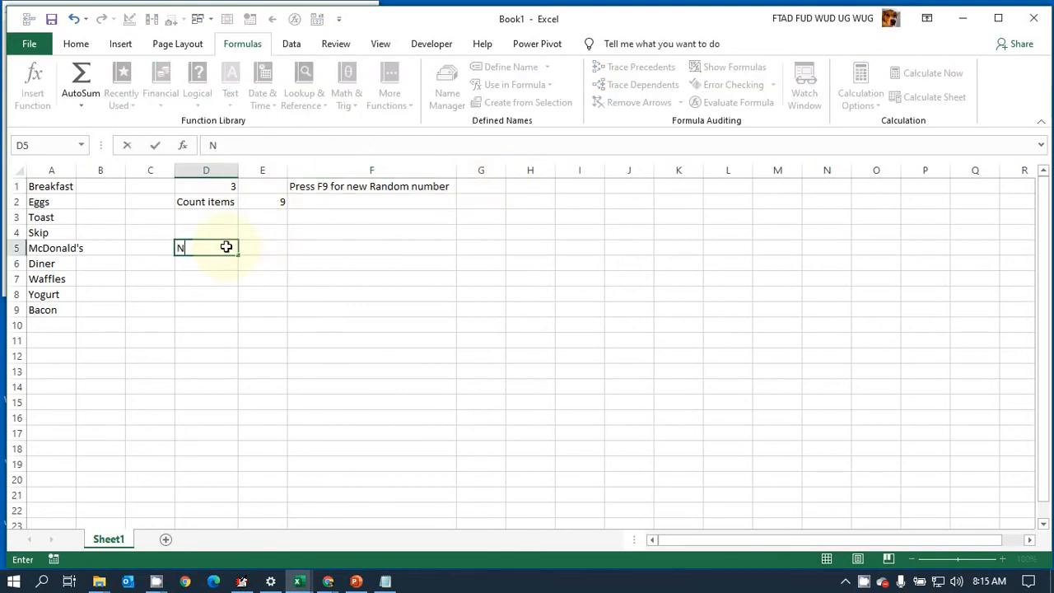
{"action": "key", "text": "BackSpace"}
{"action": "type", "text": "mEA"}
{"action": "key", "text": "BackSpace"}
{"action": "key", "text": "BackSpace"}
{"action": "key", "text": "BackSpace"}
{"action": "type", "text": "eal"}
{"action": "key", "text": "Tab"}
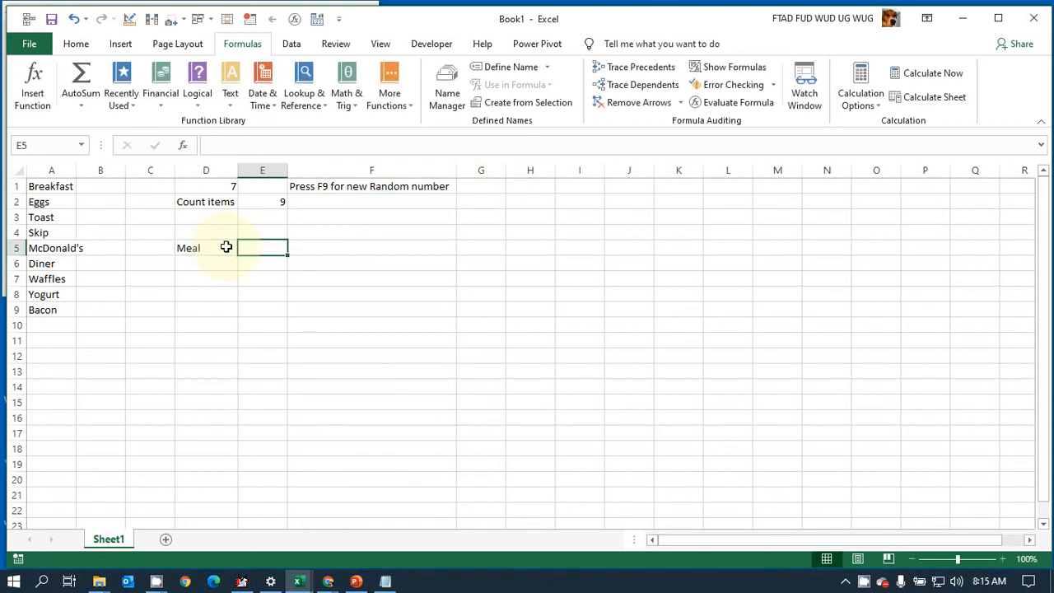
Step: Enter the plain text A9 in cell F5, on the same row as the "Meal" label
{"action": "key", "text": "Tab"}
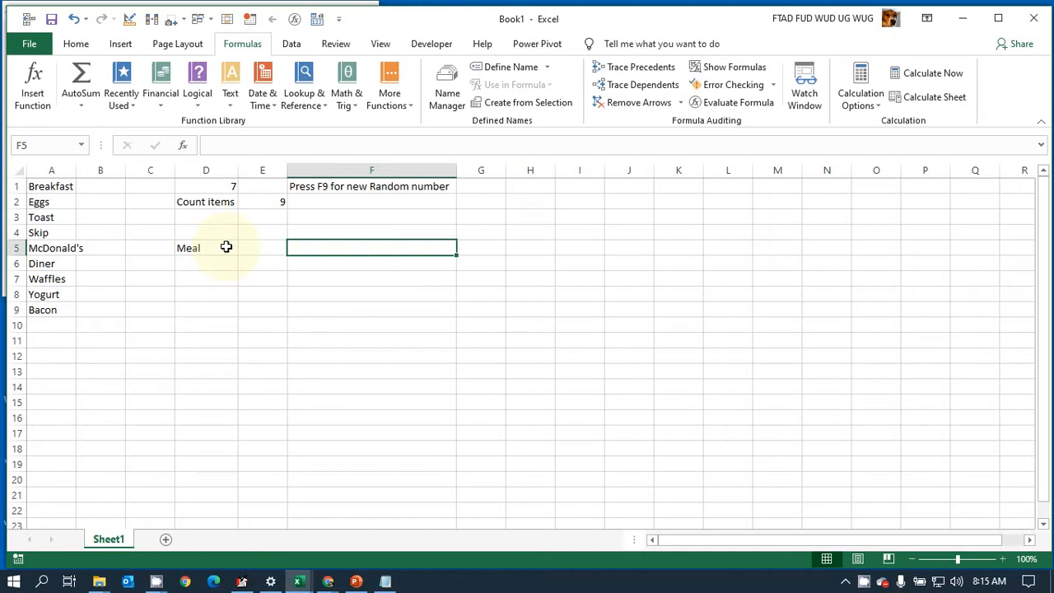
{"action": "left_click", "coordinate": [217, 183]}
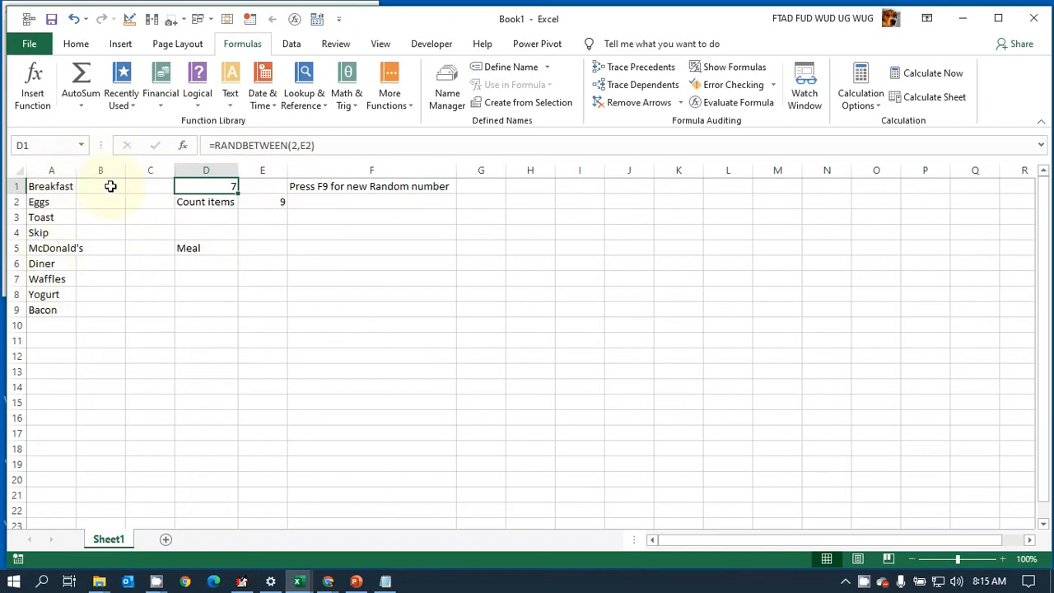
{"action": "left_click", "coordinate": [300, 243]}
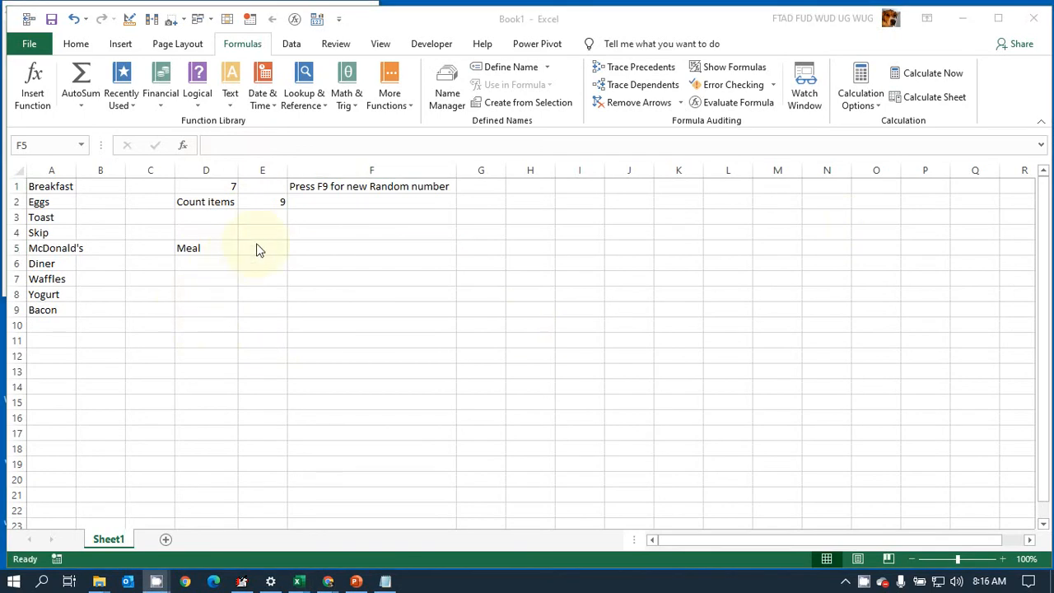
{"action": "left_click", "coordinate": [352, 254]}
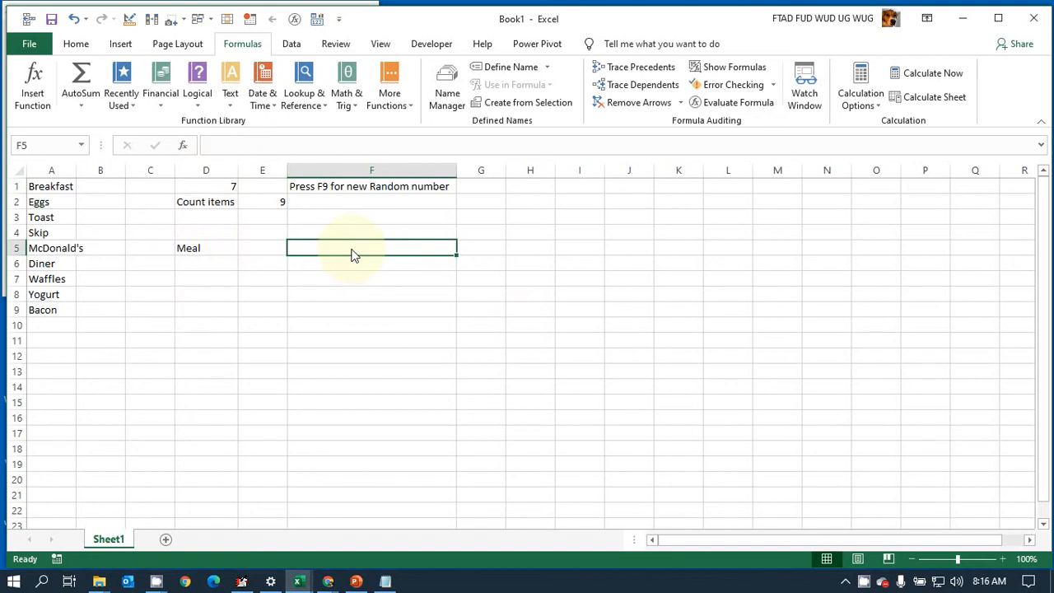
{"action": "type", "text": "\""}
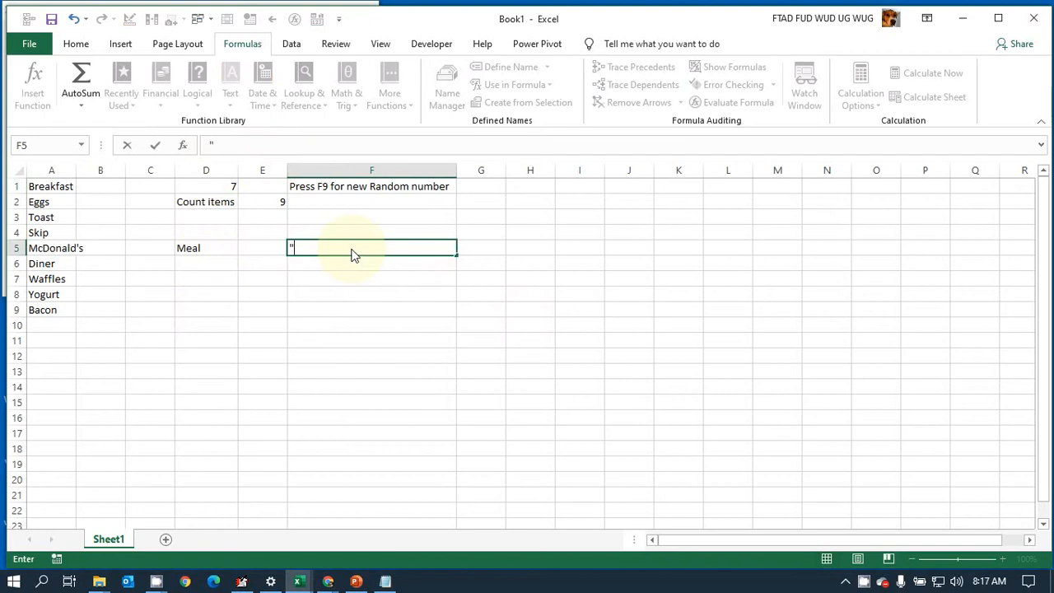
{"action": "key", "text": "BackSpace"}
{"action": "type", "text": "A9"}
{"action": "key", "text": "Return"}
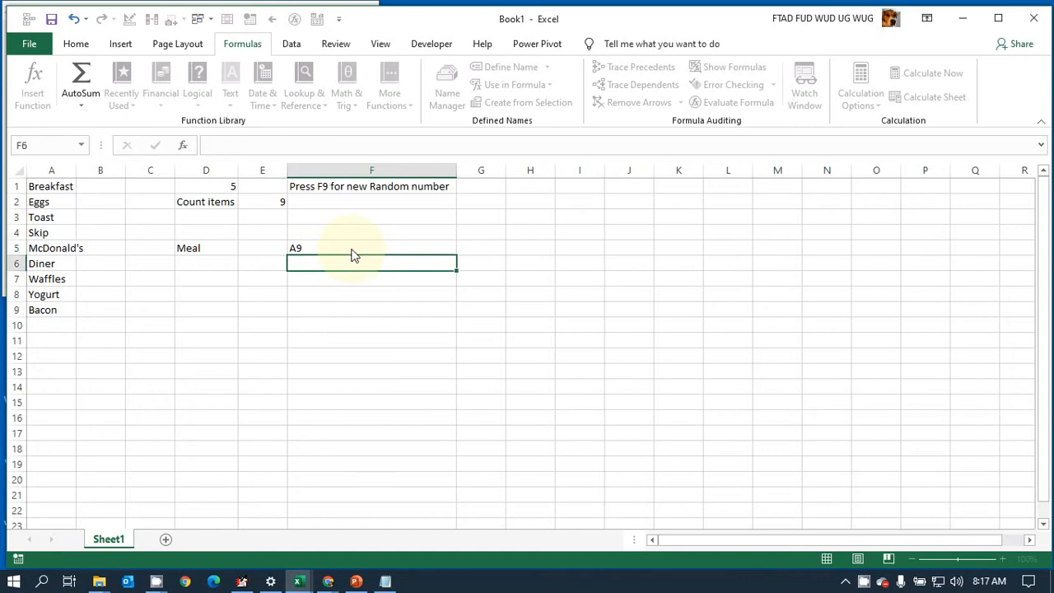
Step: Wrap the A9 text in cell F5 in an INDIRECT function so the cell contains =INDIRECT(A9)
{"action": "left_click", "coordinate": [351, 250]}
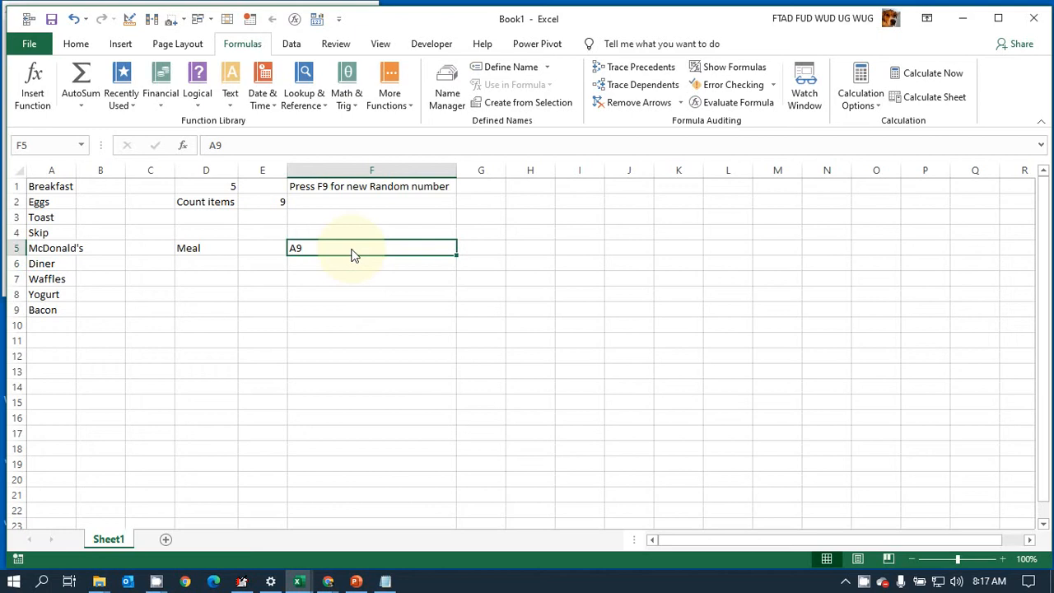
{"action": "double_click", "coordinate": [351, 250]}
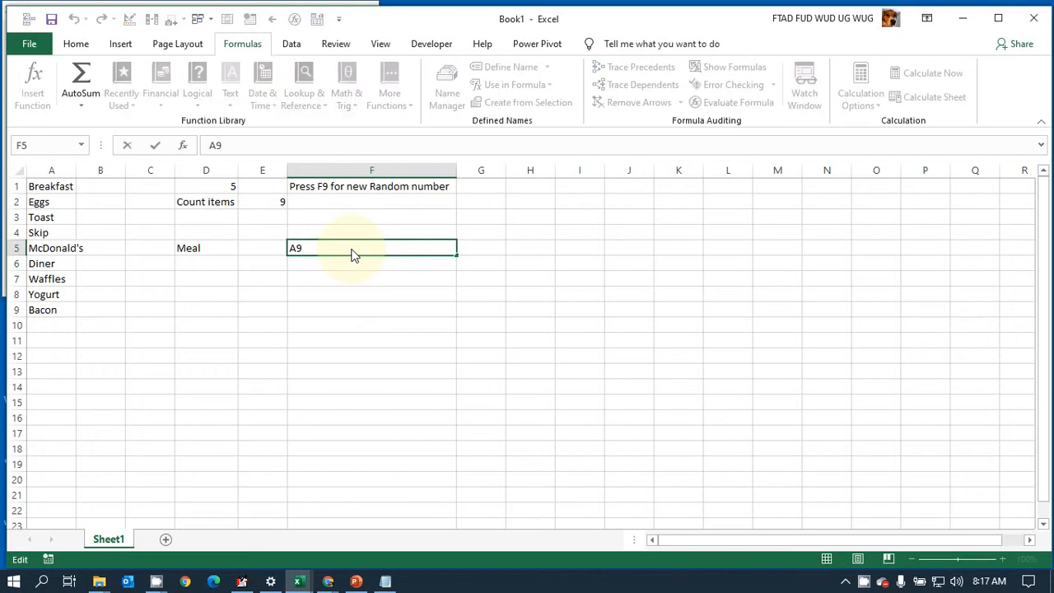
{"action": "key", "text": "Home"}
{"action": "type", "text": "=ind"}
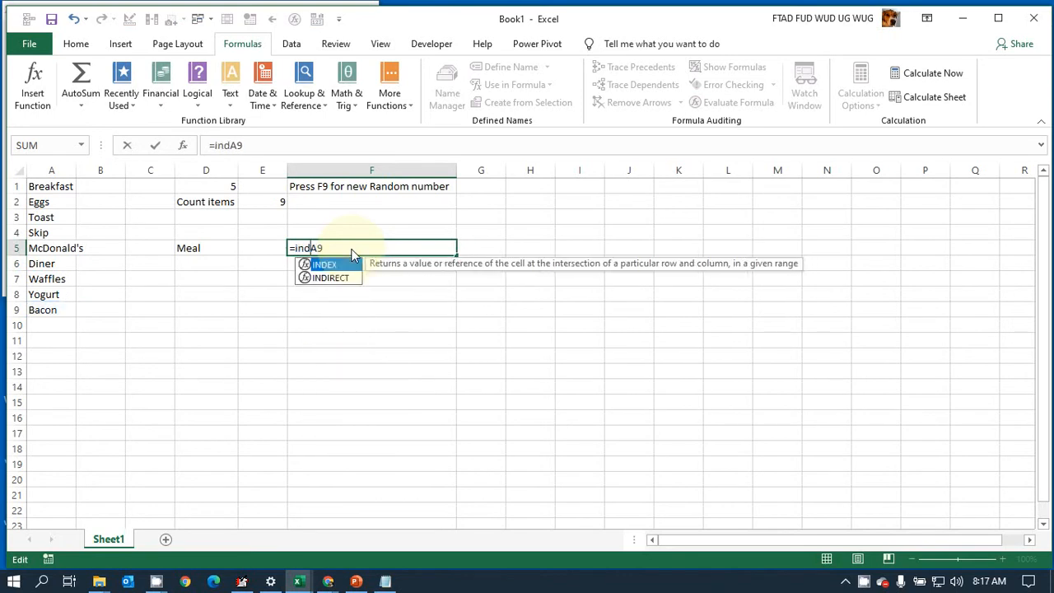
{"action": "type", "text": "i"}
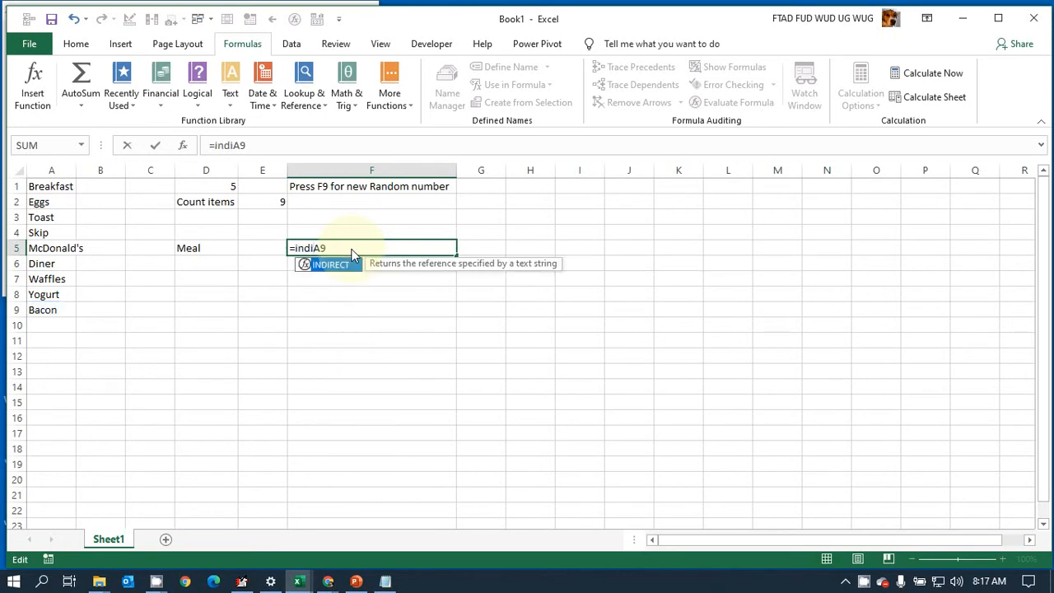
{"action": "type", "text": "rect("}
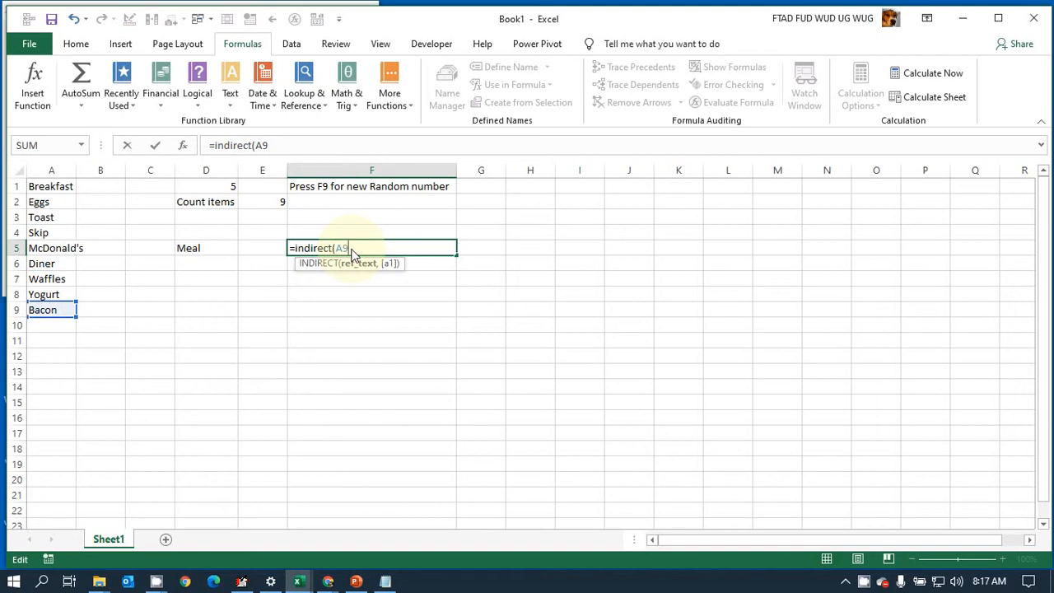
{"action": "type", "text": ")"}
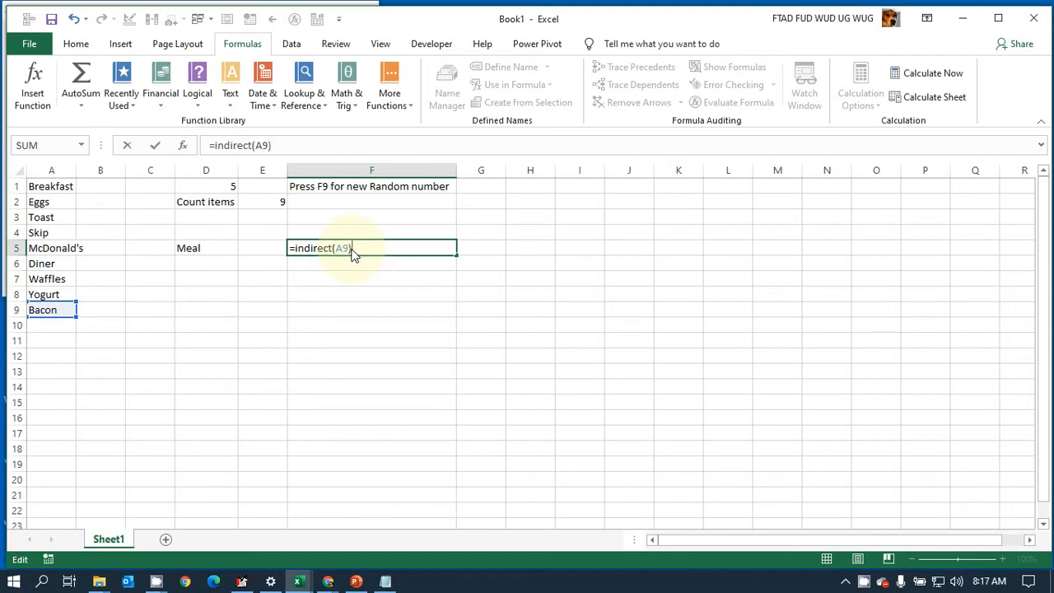
{"action": "key", "text": "Return"}
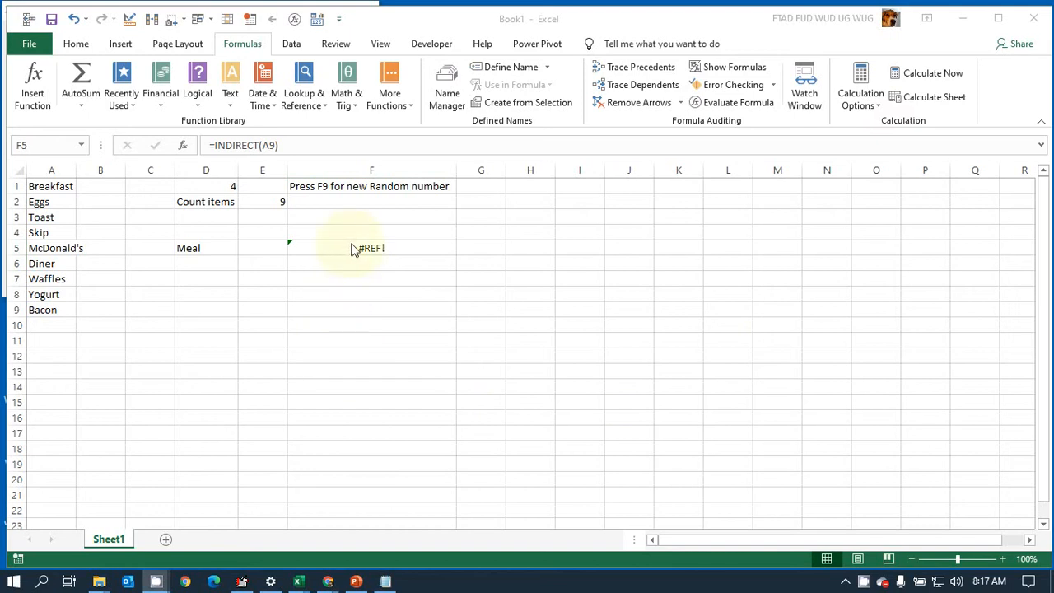
Step: Put the A9 reference in cell F5 in quotation marks so the formula is =INDIRECT("A9")
{"action": "left_click", "coordinate": [352, 249]}
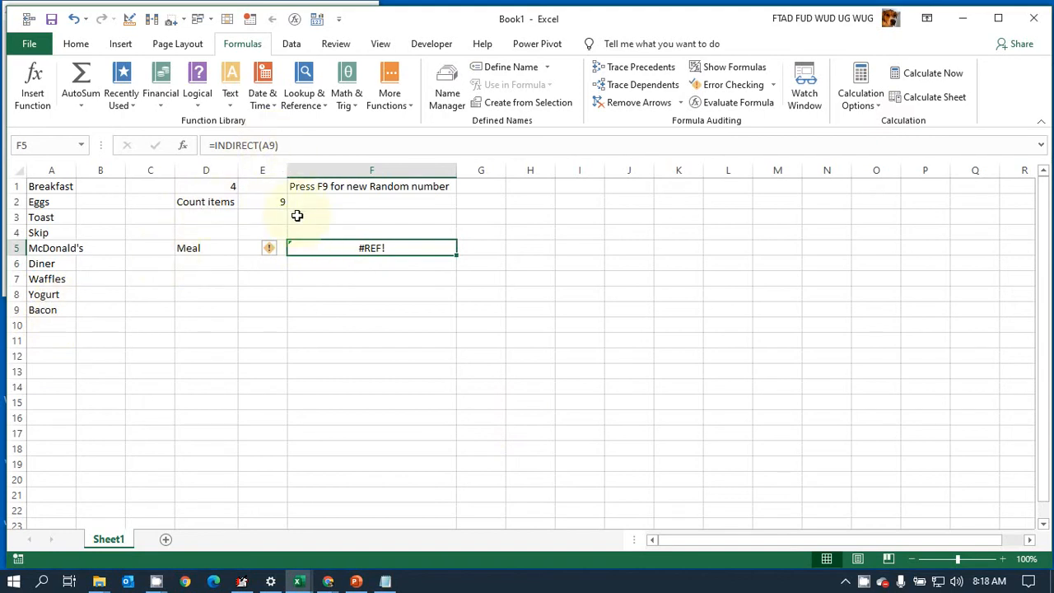
{"action": "left_click", "coordinate": [261, 146]}
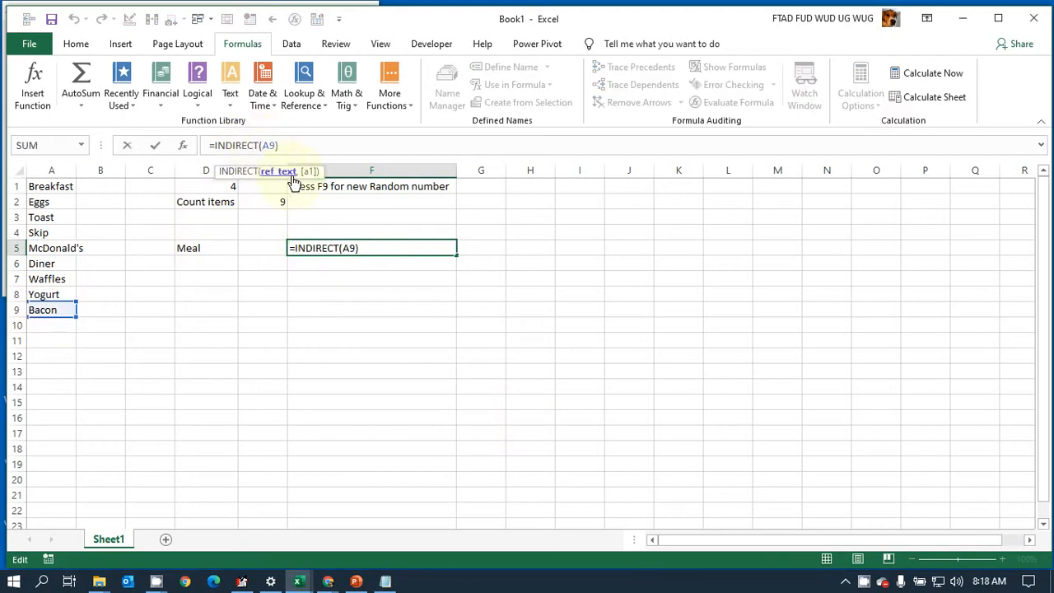
{"action": "type", "text": "\""}
{"action": "key", "text": "Right"}
{"action": "key", "text": "Right"}
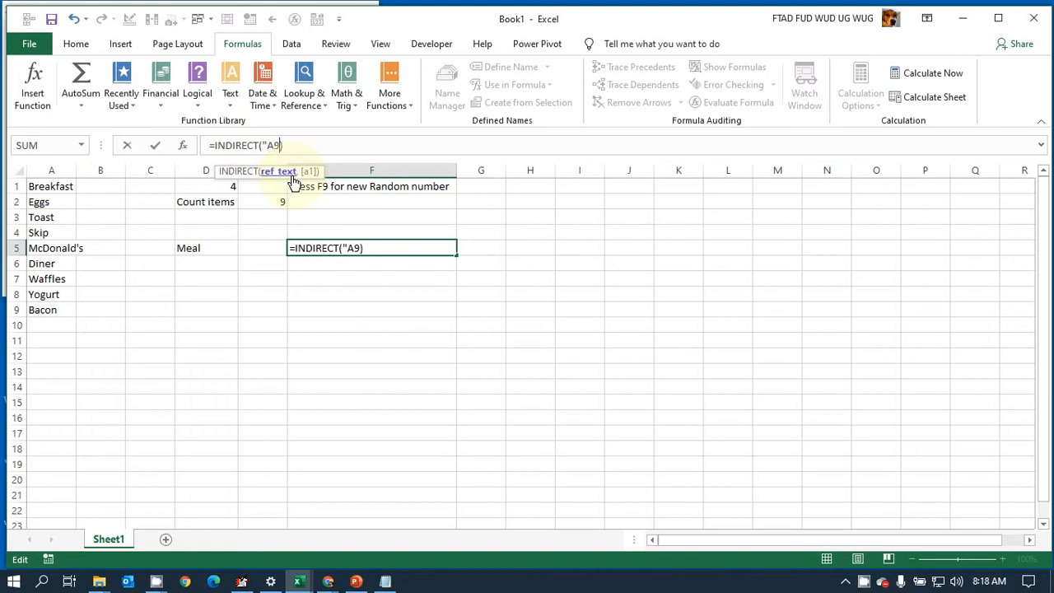
{"action": "type", "text": "\""}
{"action": "key", "text": "Return"}
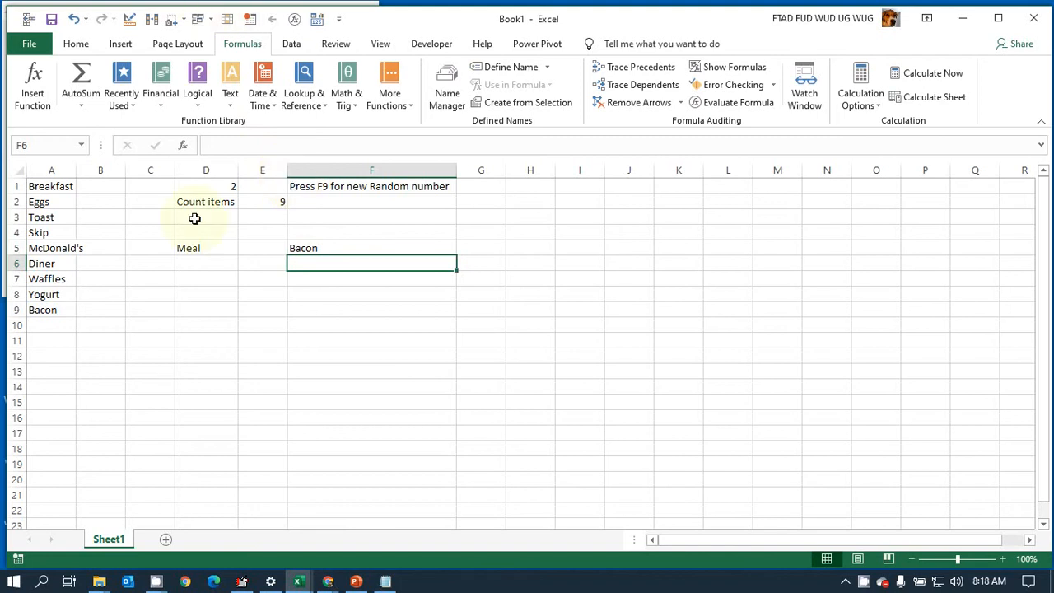
Step: Replace the fixed row number in the F5 formula with the item count cell, making it =INDIRECT("A" & E2)
{"action": "left_click", "coordinate": [387, 248]}
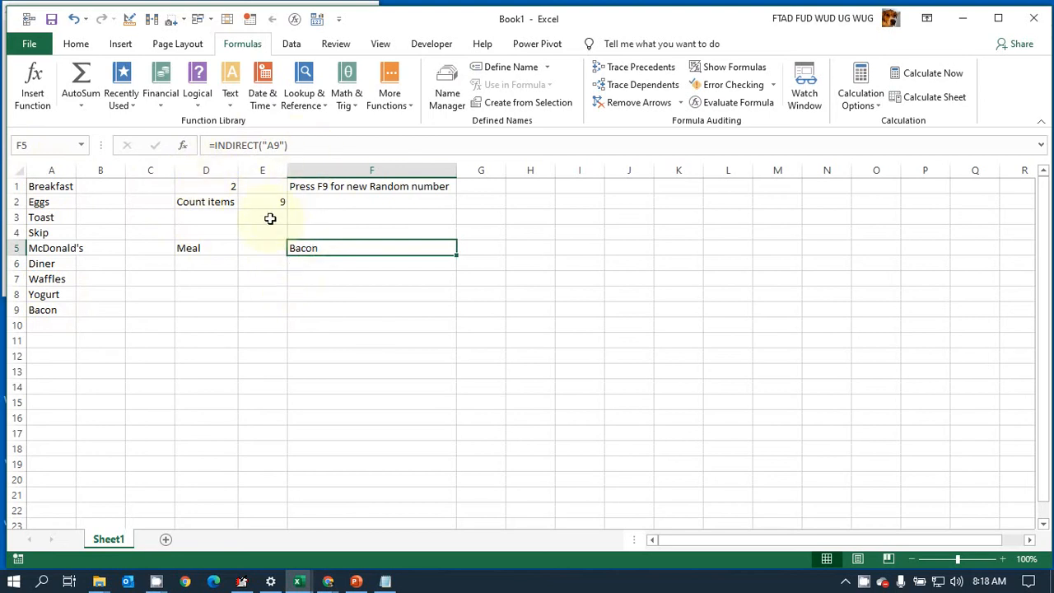
{"action": "left_click", "coordinate": [281, 145]}
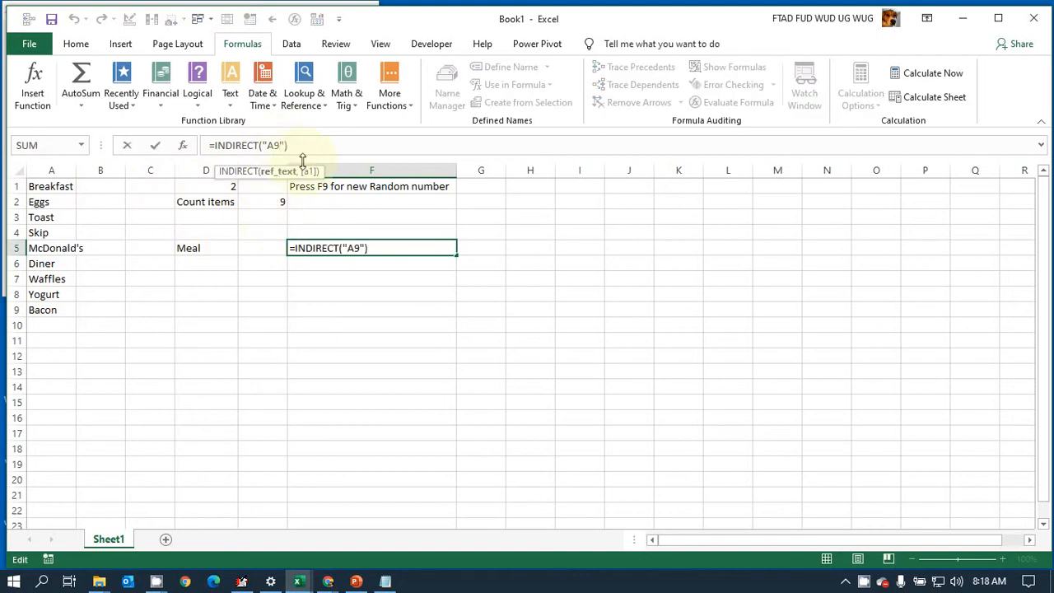
{"action": "key", "text": "BackSpace"}
{"action": "type", "text": "&"}
{"action": "left_click", "coordinate": [257, 205]}
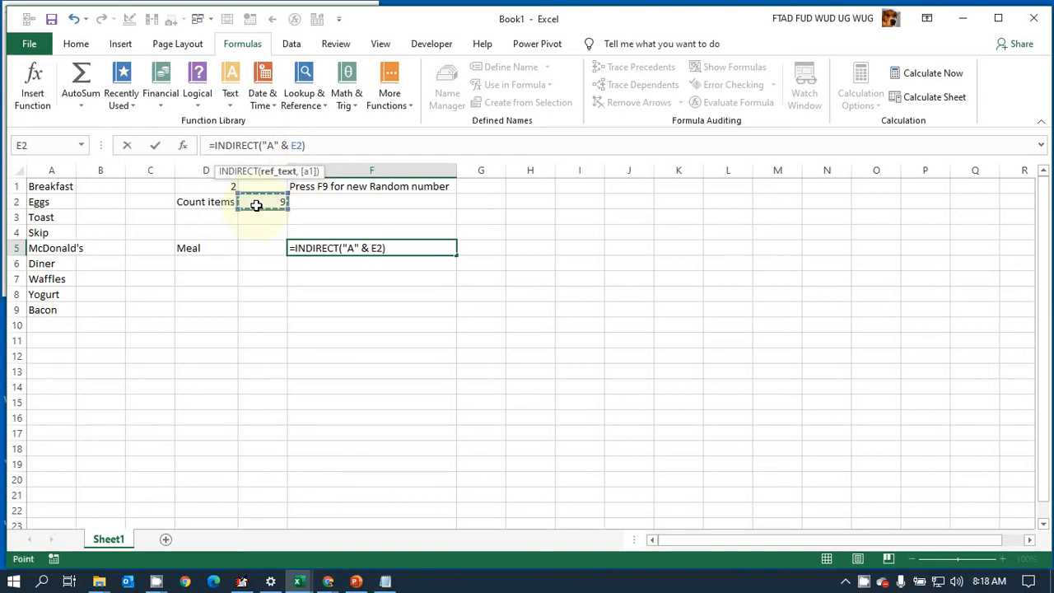
{"action": "key", "text": "Return"}
{"action": "key", "text": "Up"}
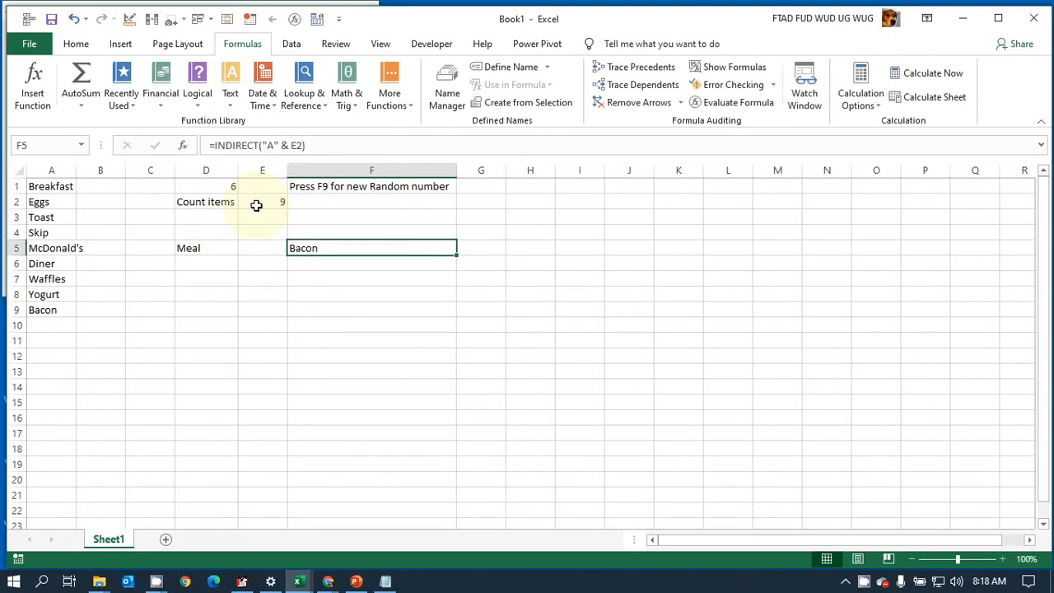
Step: Evaluate the INDIRECT formula in cell F5 stage by stage through to its final result
{"action": "key", "text": "Up"}
{"action": "key", "text": "Up"}
{"action": "key", "text": "Down"}
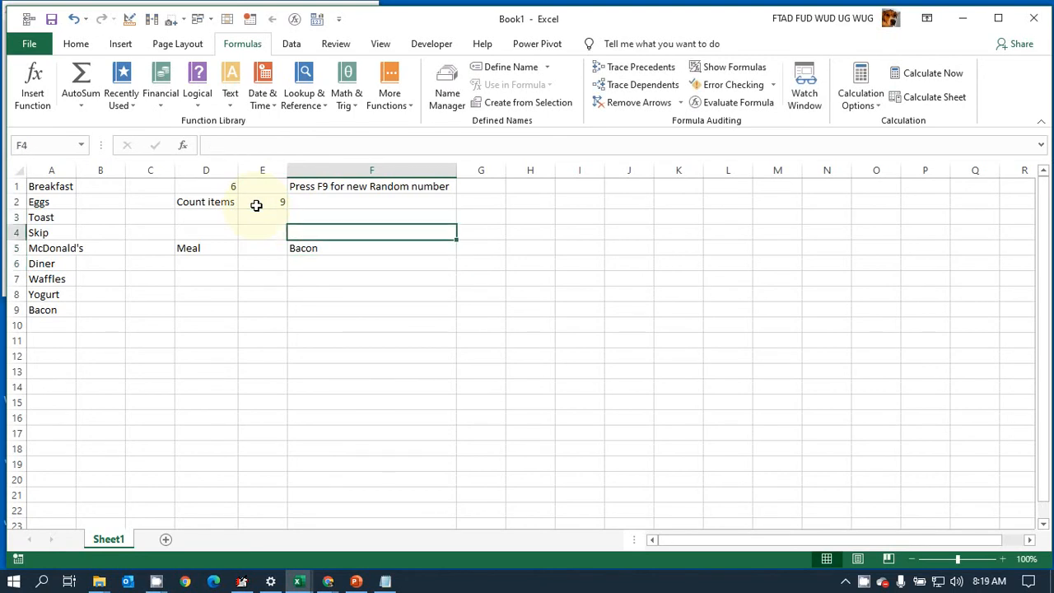
{"action": "key", "text": "Down"}
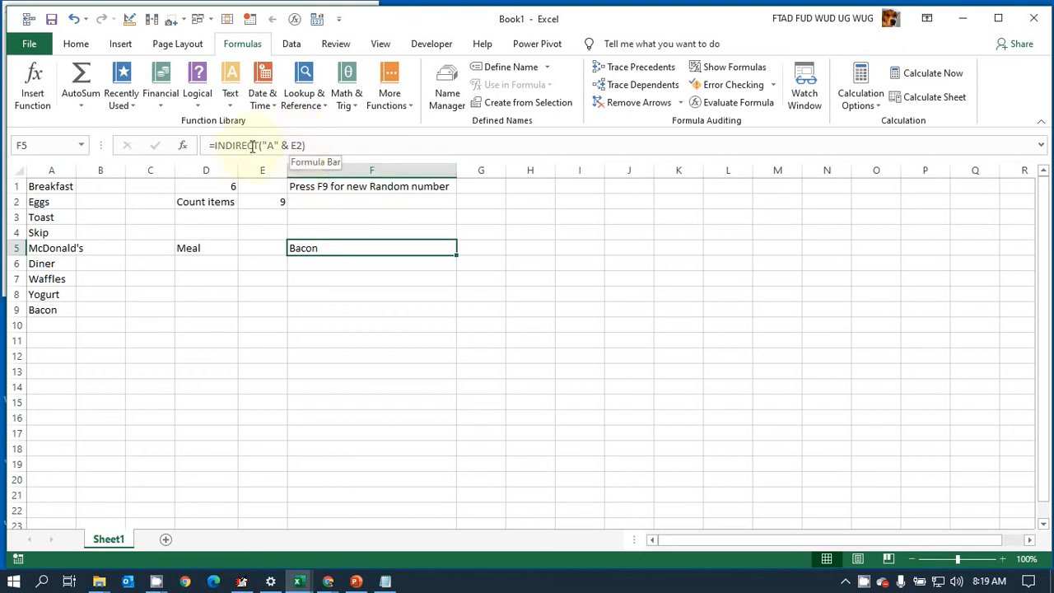
{"action": "left_click", "coordinate": [739, 104]}
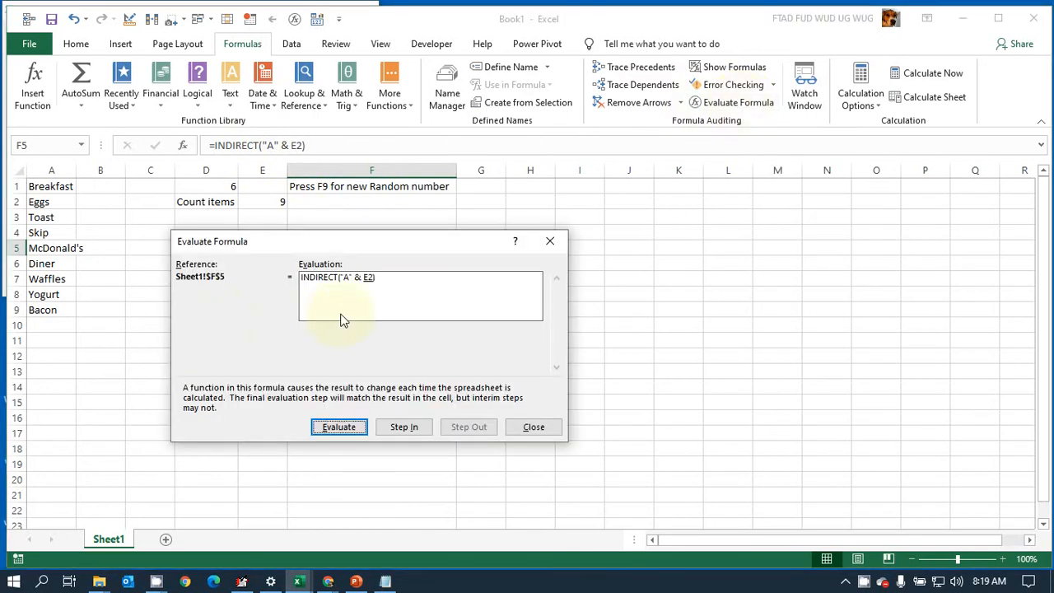
{"action": "left_click", "coordinate": [339, 427]}
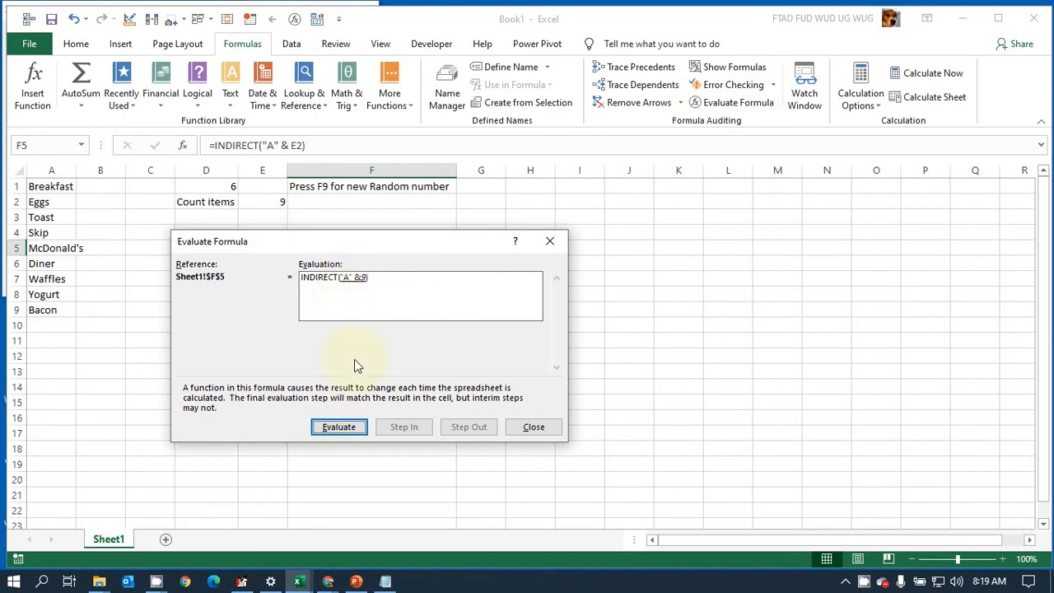
{"action": "left_click", "coordinate": [339, 427]}
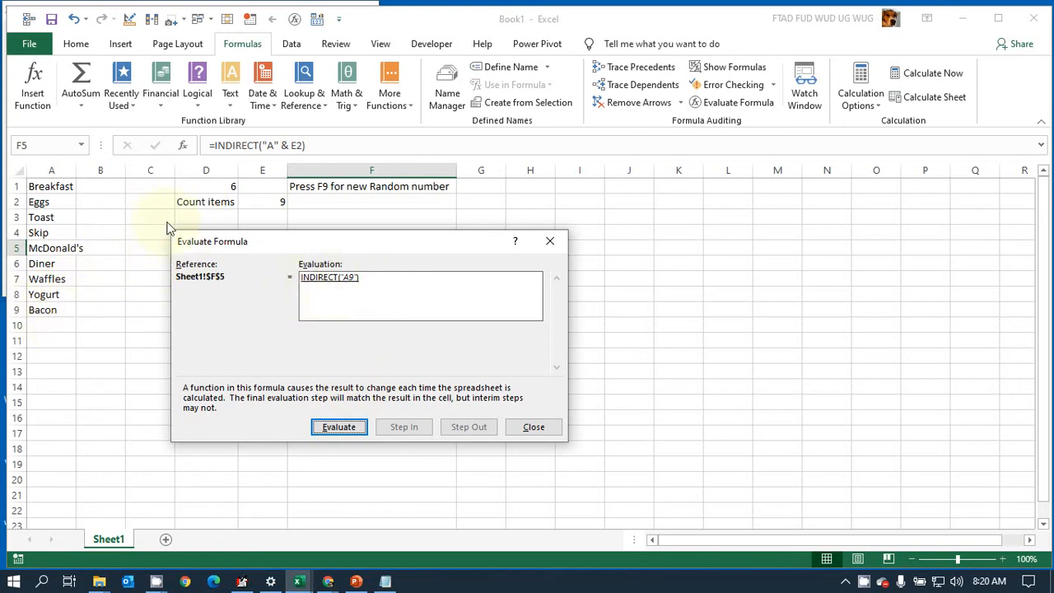
{"action": "left_click", "coordinate": [339, 428]}
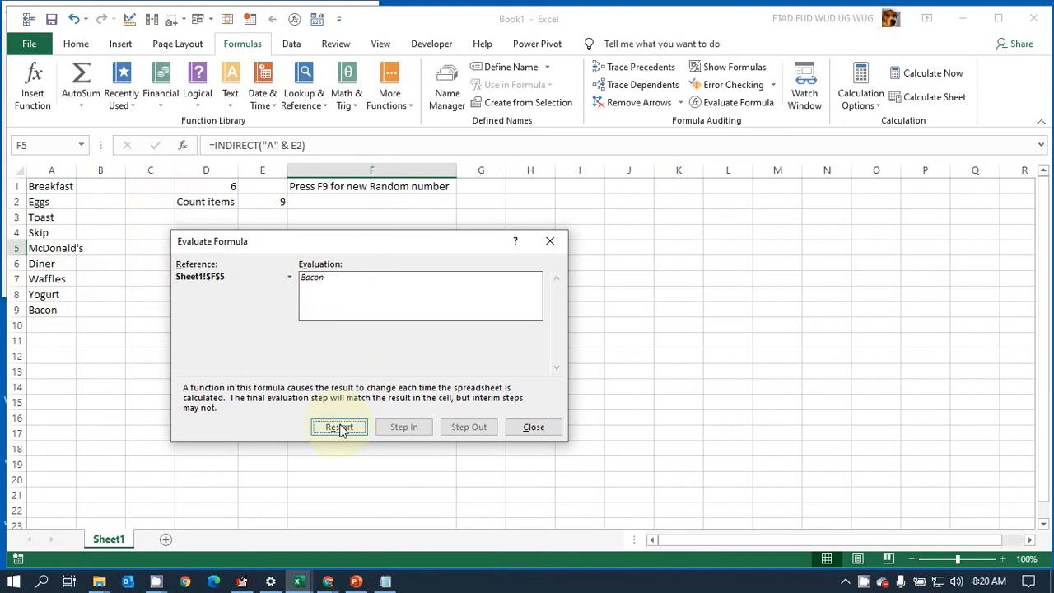
{"action": "left_click", "coordinate": [535, 427]}
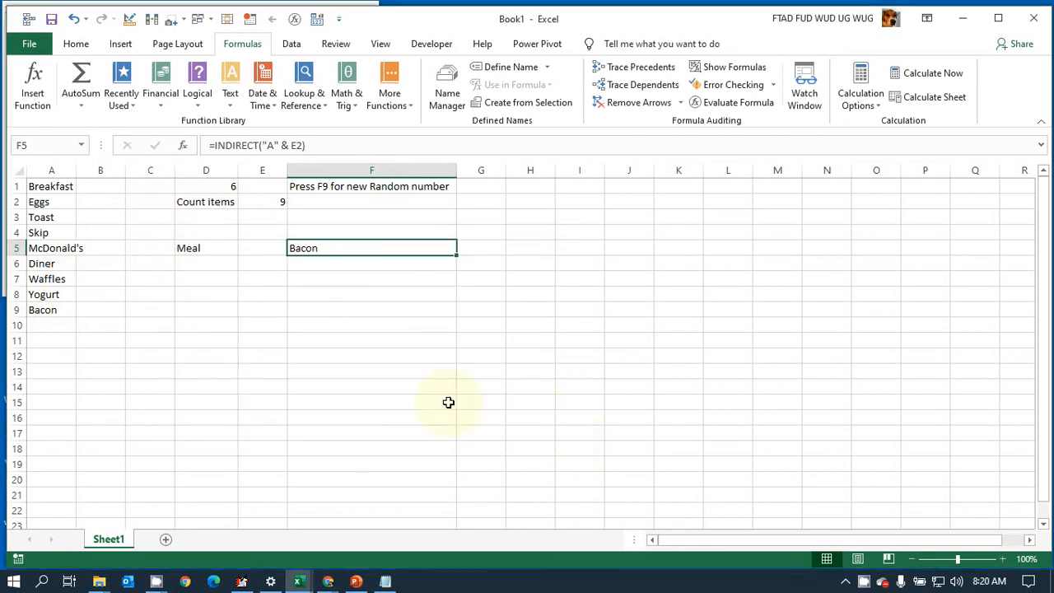
Step: Enter D2 as a new item in cell A10 below Bacon and check the Meal formula in F5
{"action": "left_click", "coordinate": [72, 326]}
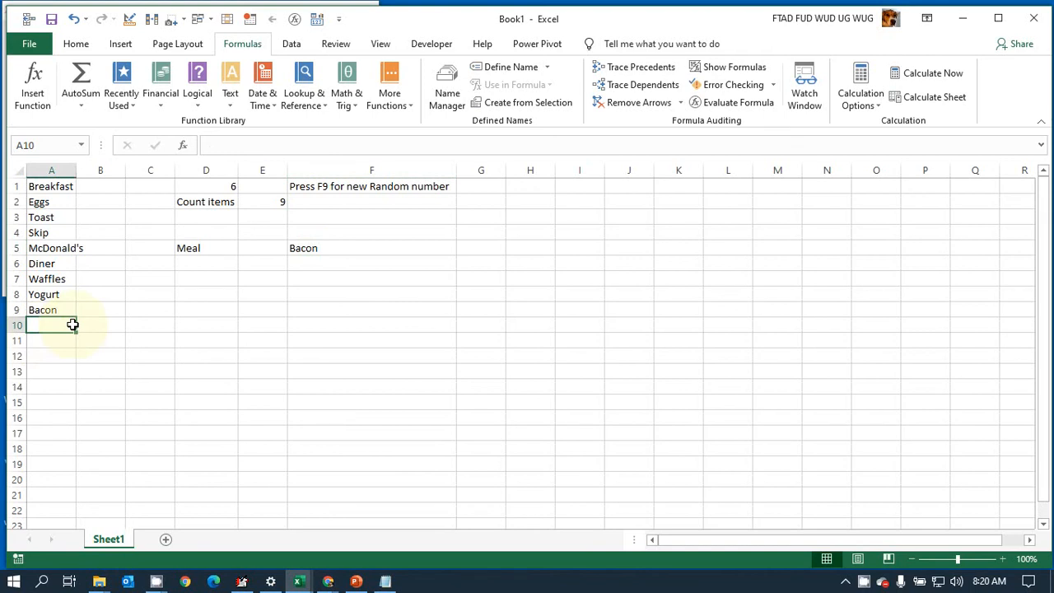
{"action": "type", "text": "D2"}
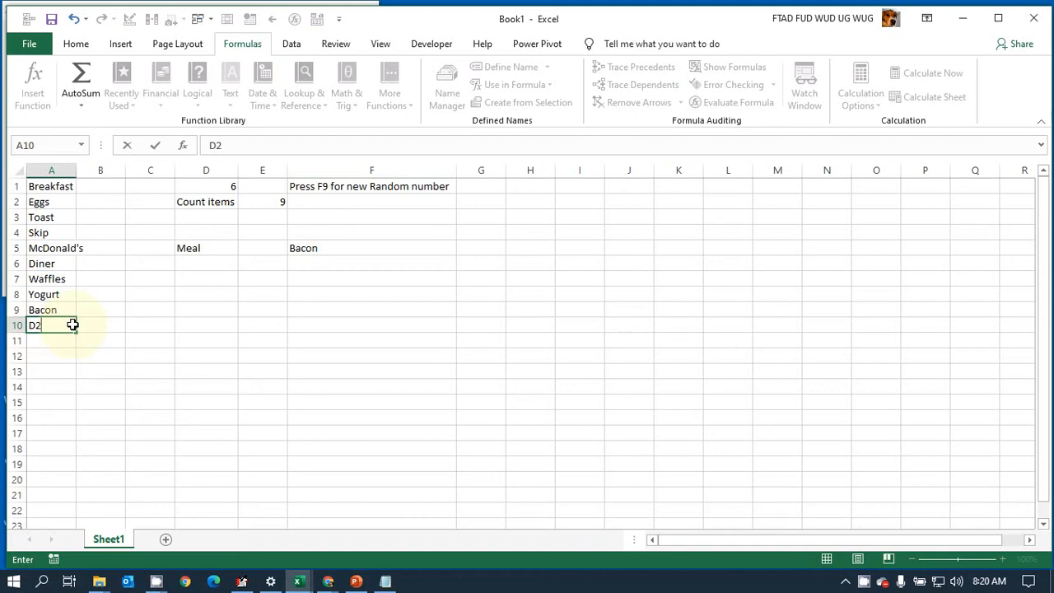
{"action": "key", "text": "Tab"}
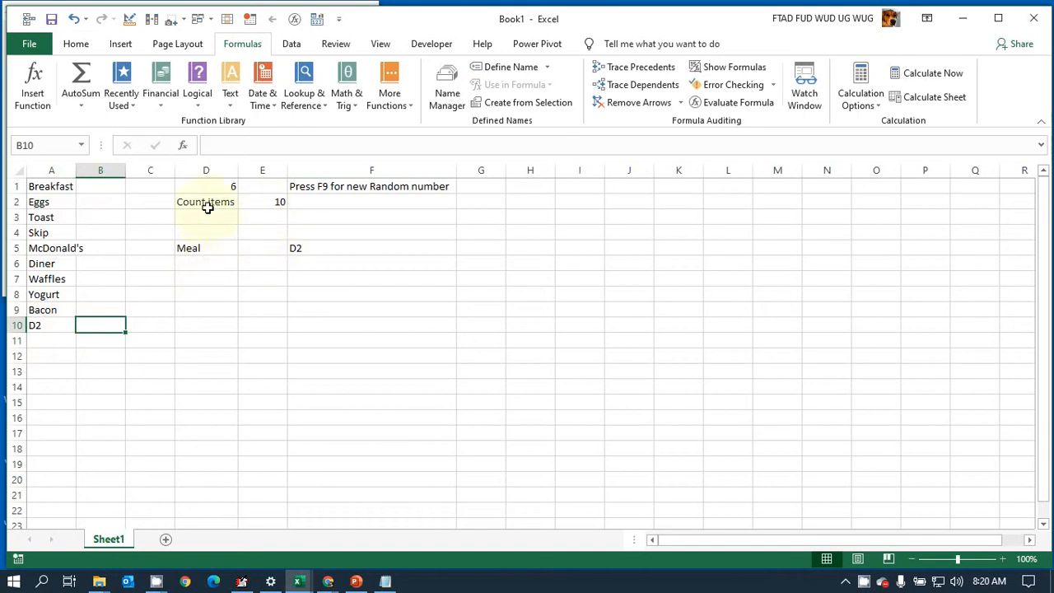
{"action": "left_click", "coordinate": [321, 250]}
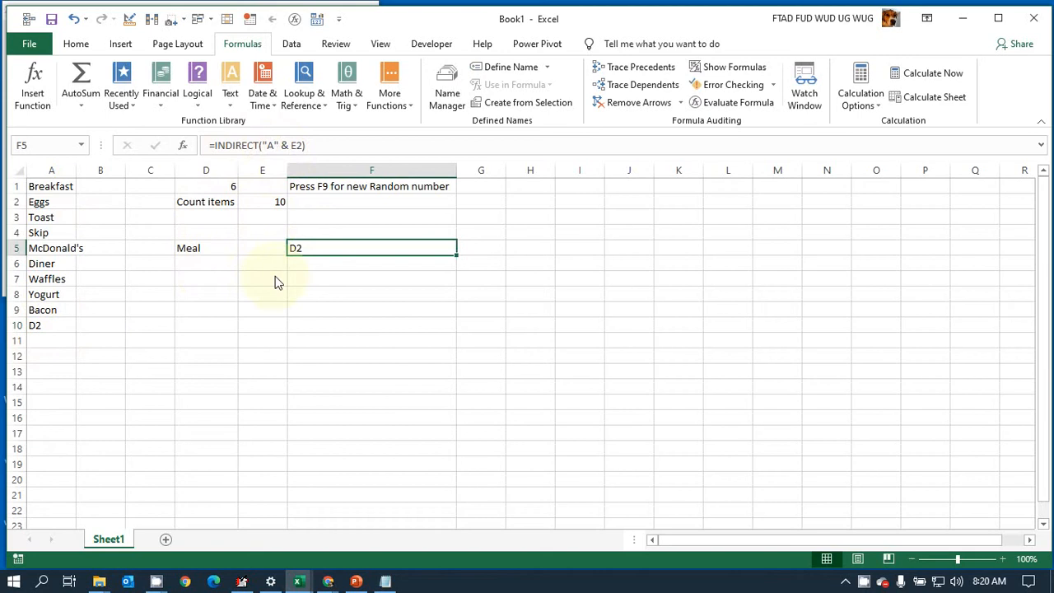
Step: Enter the formula =INDIRECT(A10) without quotation marks in cell F6, directly below the Meal result
{"action": "left_click", "coordinate": [312, 267]}
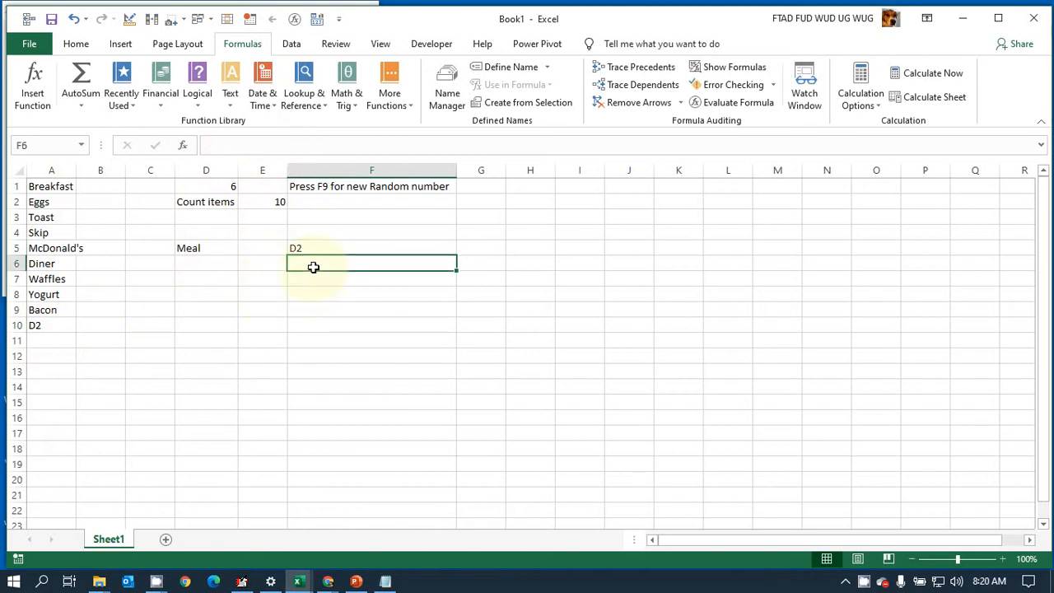
{"action": "type", "text": "=i"}
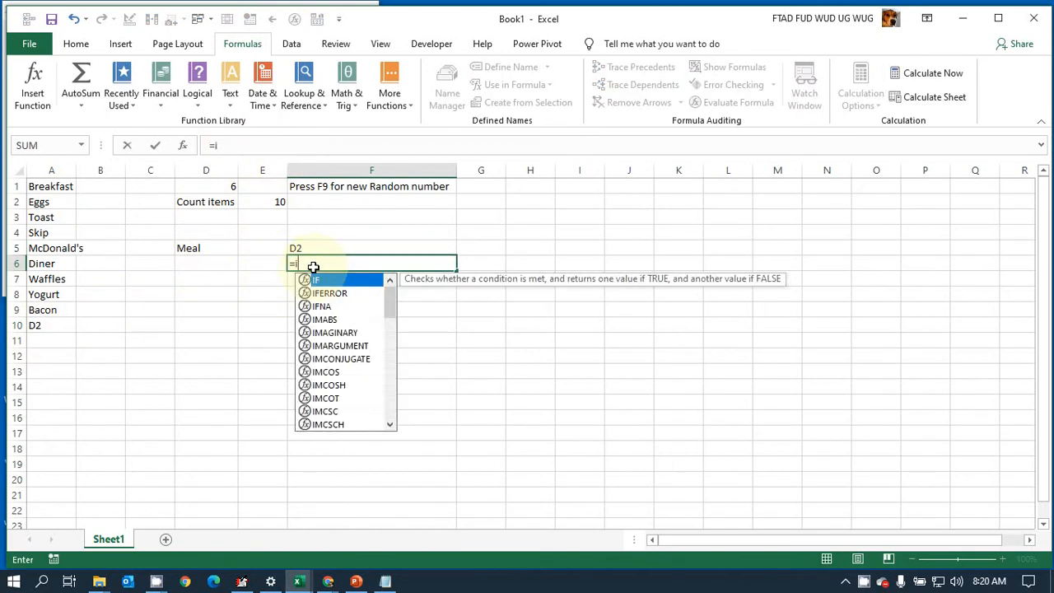
{"action": "type", "text": "ndirect"}
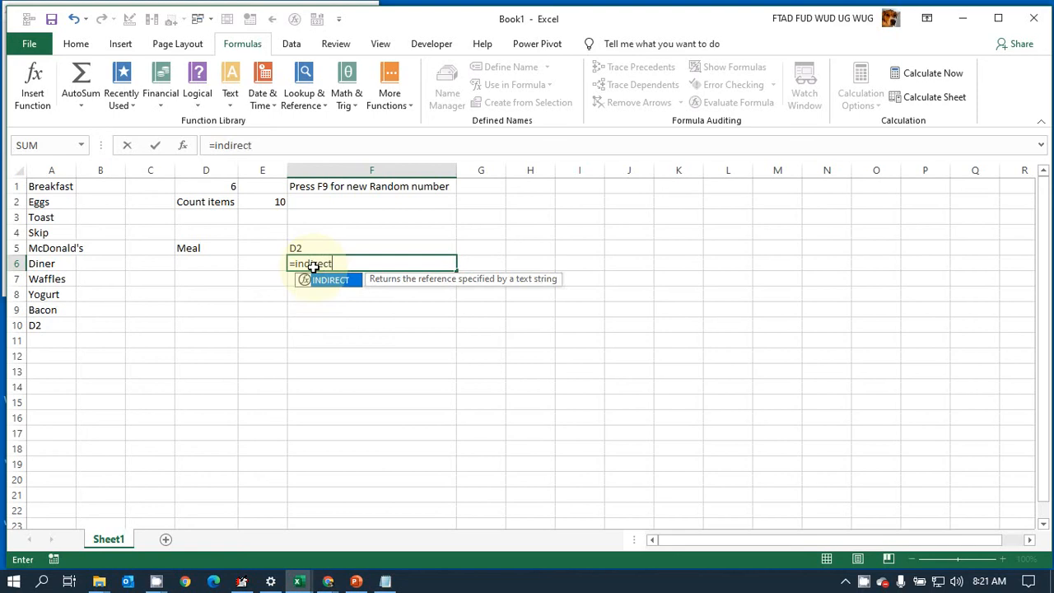
{"action": "type", "text": "("}
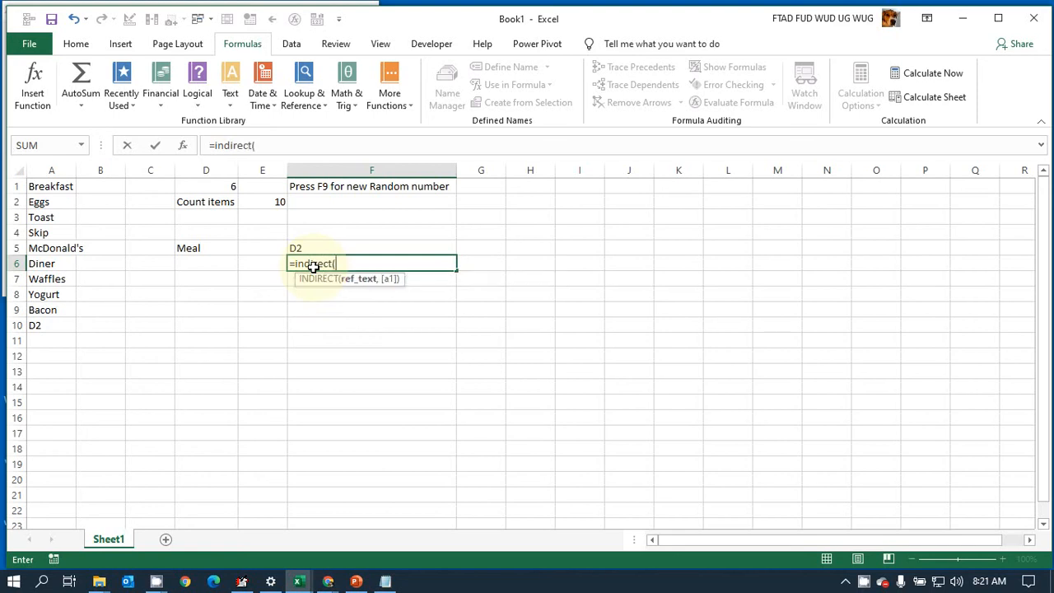
{"action": "type", "text": "A10)"}
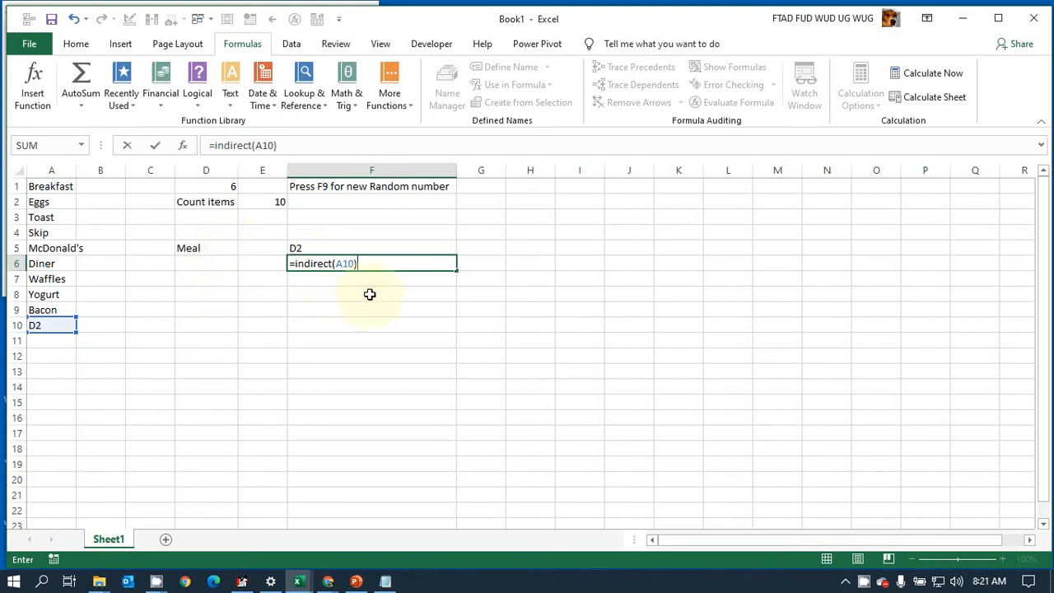
{"action": "key", "text": "Return"}
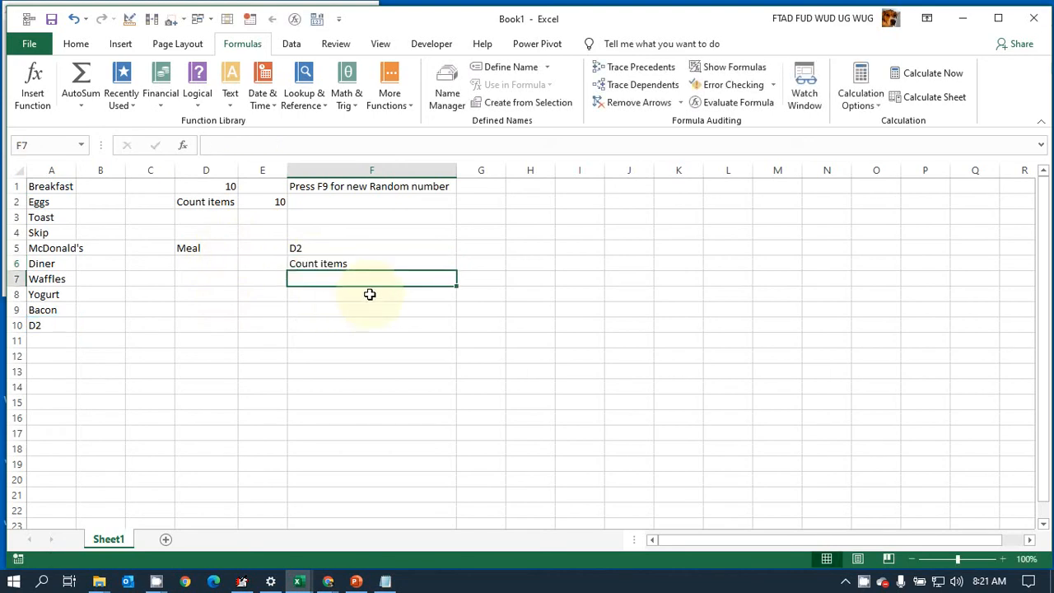
Step: Enclose A10 in quotation marks in cell F6 so the formula is =INDIRECT("A10")
{"action": "key", "text": "Up"}
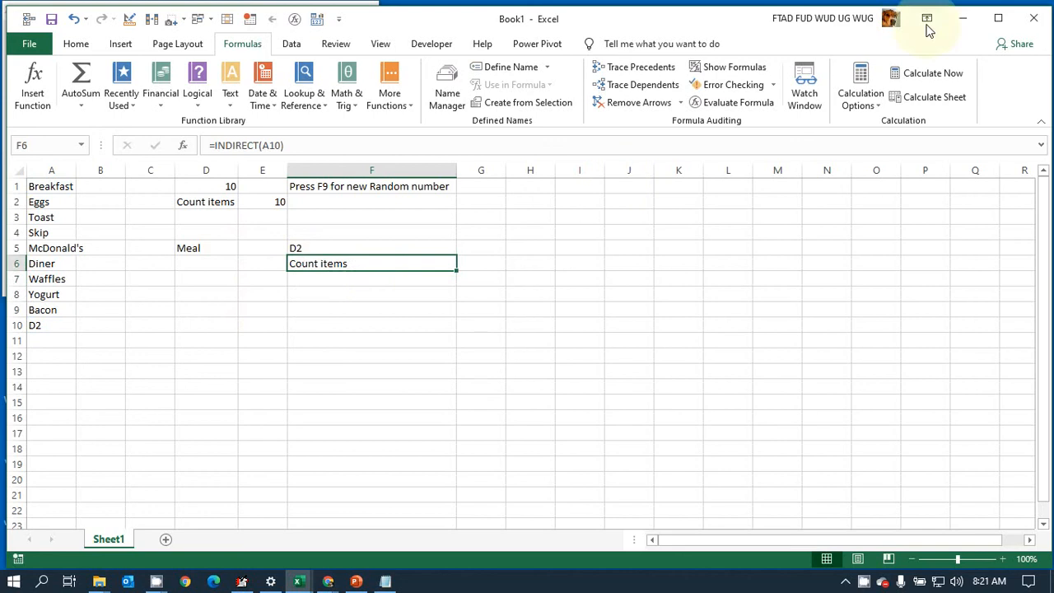
{"action": "left_click", "coordinate": [263, 145]}
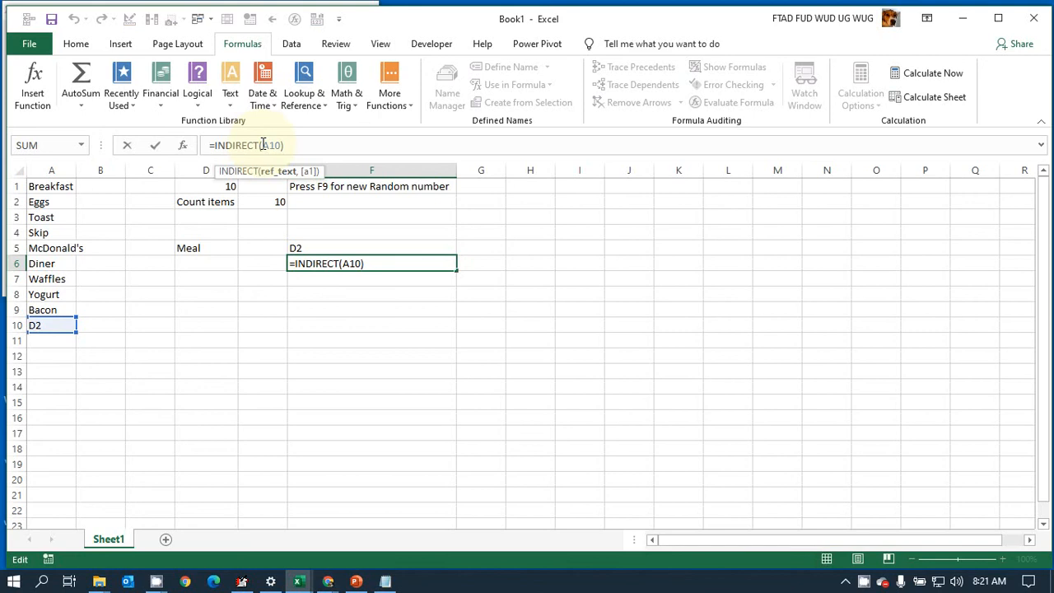
{"action": "type", "text": "\""}
{"action": "key", "text": "Right"}
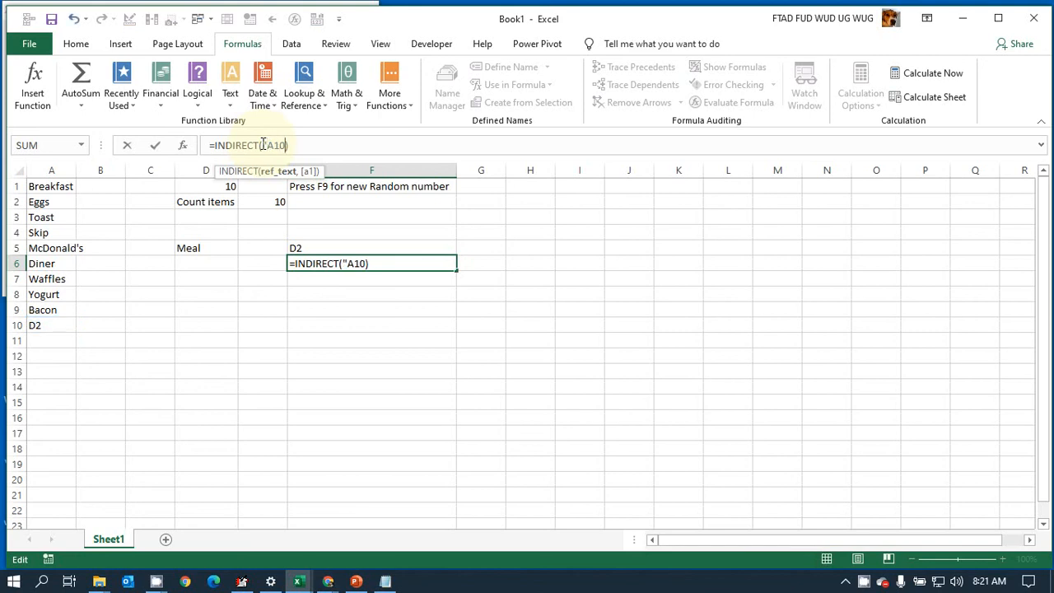
{"action": "type", "text": "\""}
{"action": "key", "text": "Return"}
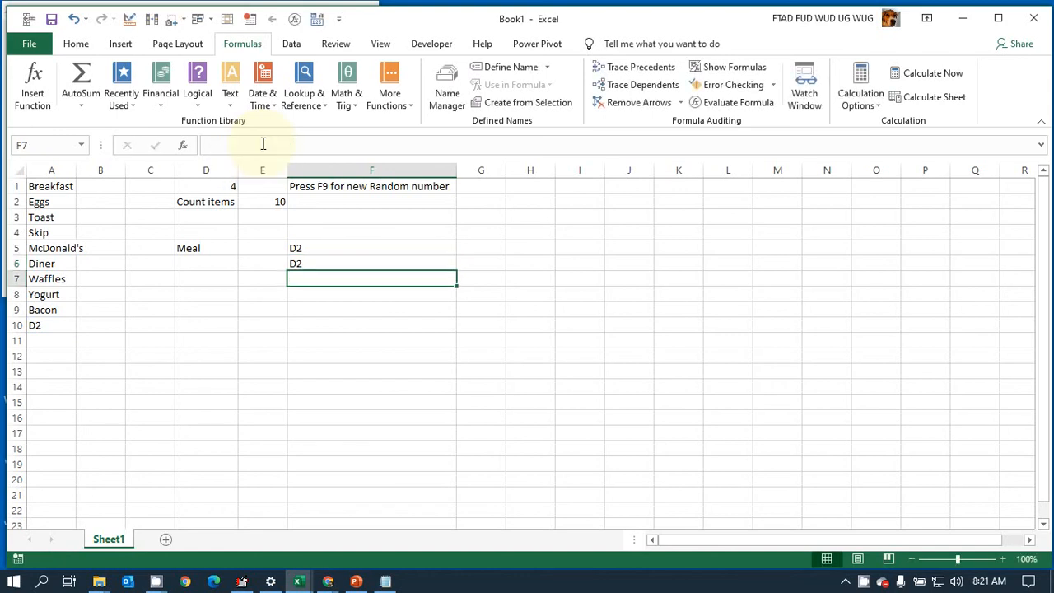
Step: Clear the test formula from cell F6 and the D2 item from cell A10
{"action": "key", "text": "Up"}
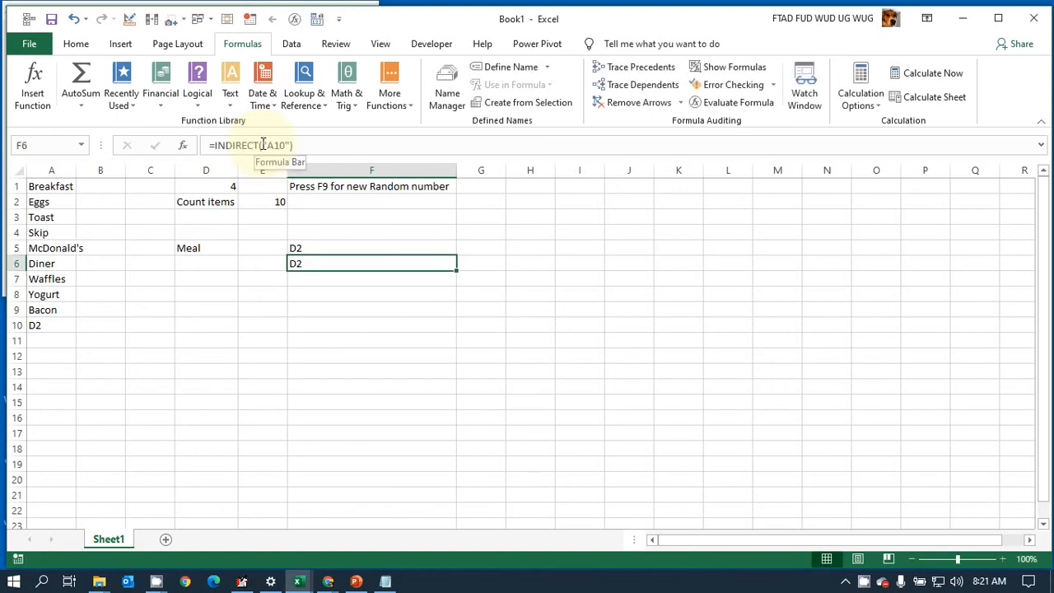
{"action": "key", "text": "Delete"}
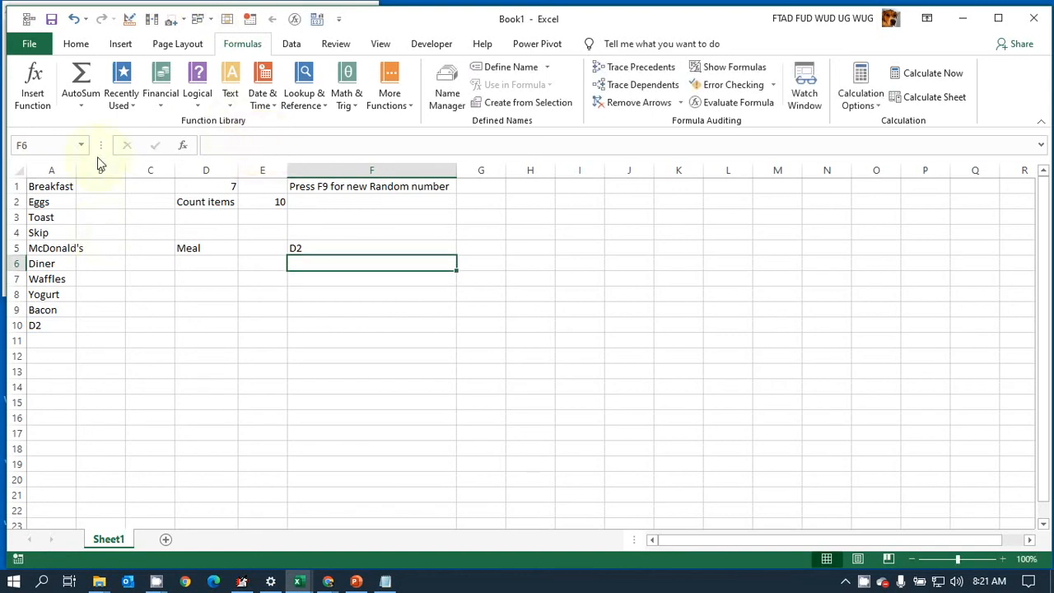
{"action": "left_click", "coordinate": [49, 324]}
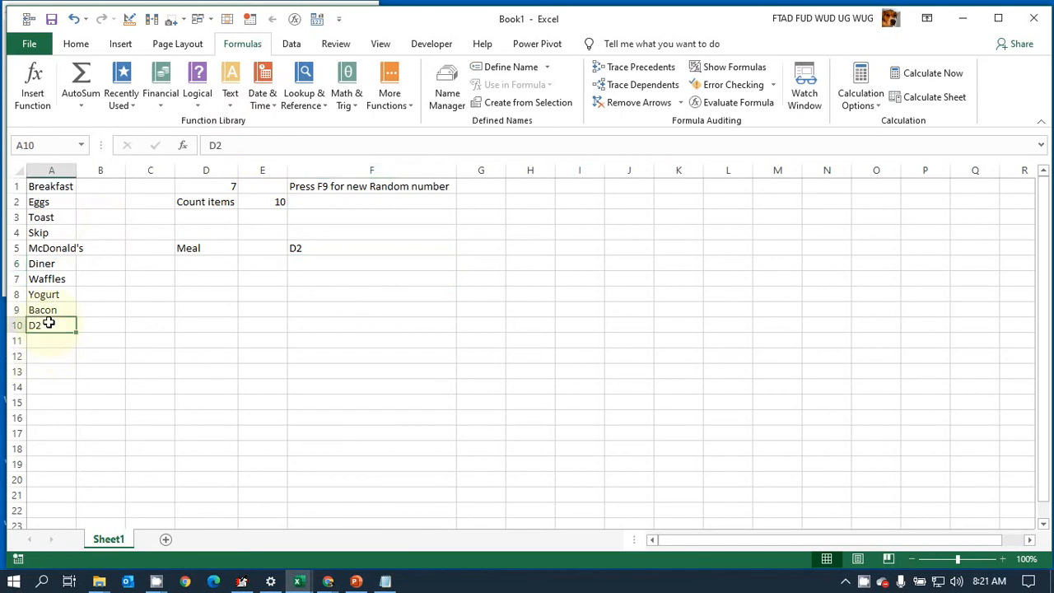
{"action": "key", "text": "Delete"}
Step: Recalculate the sheet three times for new random numbers and examine the Meal formula in cell F5
{"action": "left_click", "coordinate": [367, 187]}
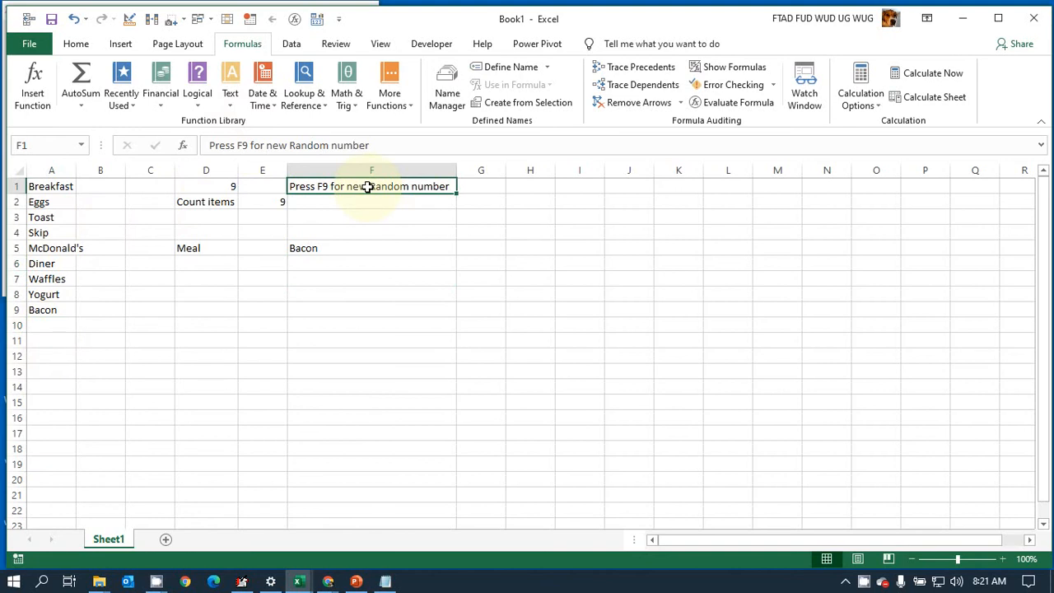
{"action": "key", "text": "F9"}
{"action": "key", "text": "F9"}
{"action": "key", "text": "F9"}
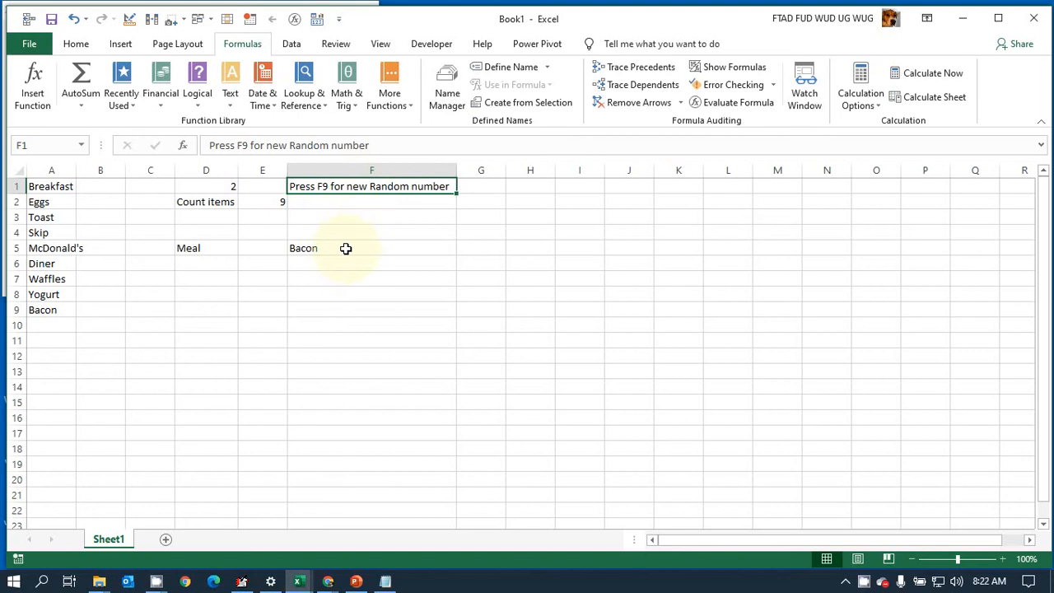
{"action": "left_click", "coordinate": [346, 248]}
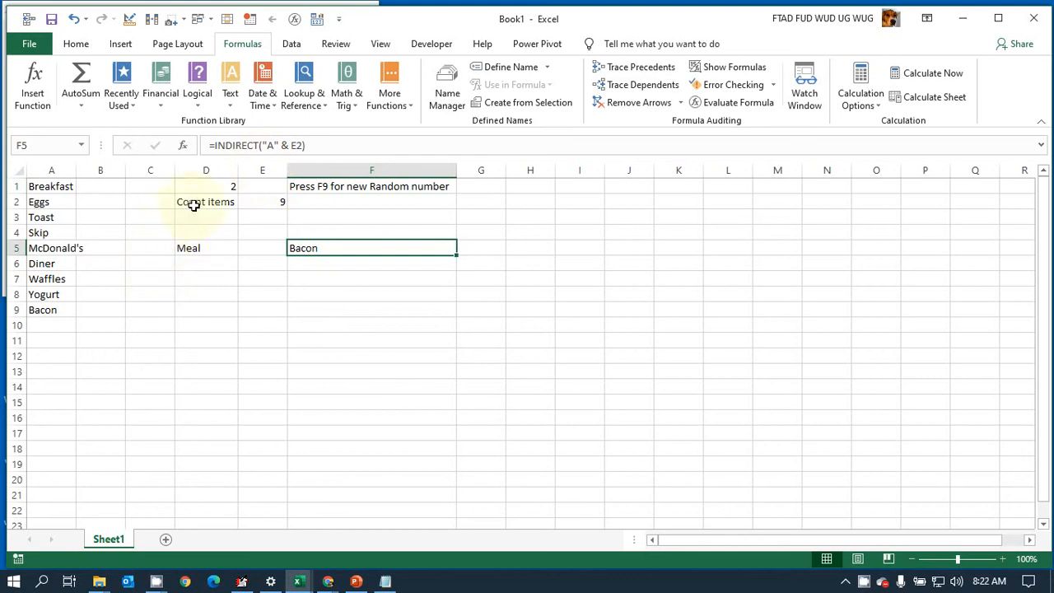
Step: Check the COUNTA formula in E2 and the RANDBETWEEN formula in D1, recalculating four times to compare the random number with the Meal result
{"action": "left_click", "coordinate": [277, 201]}
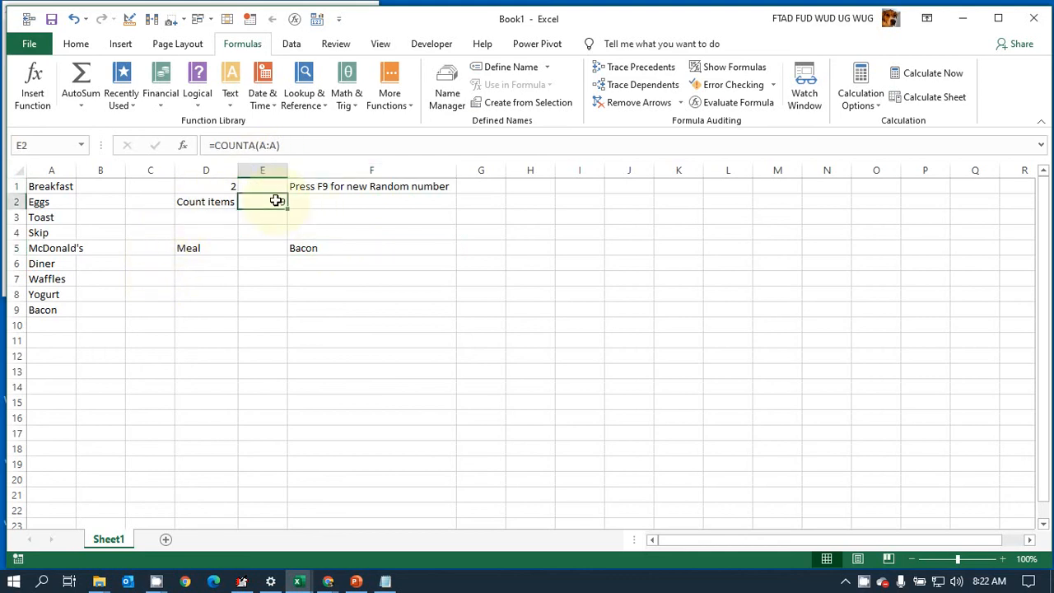
{"action": "left_click", "coordinate": [223, 190]}
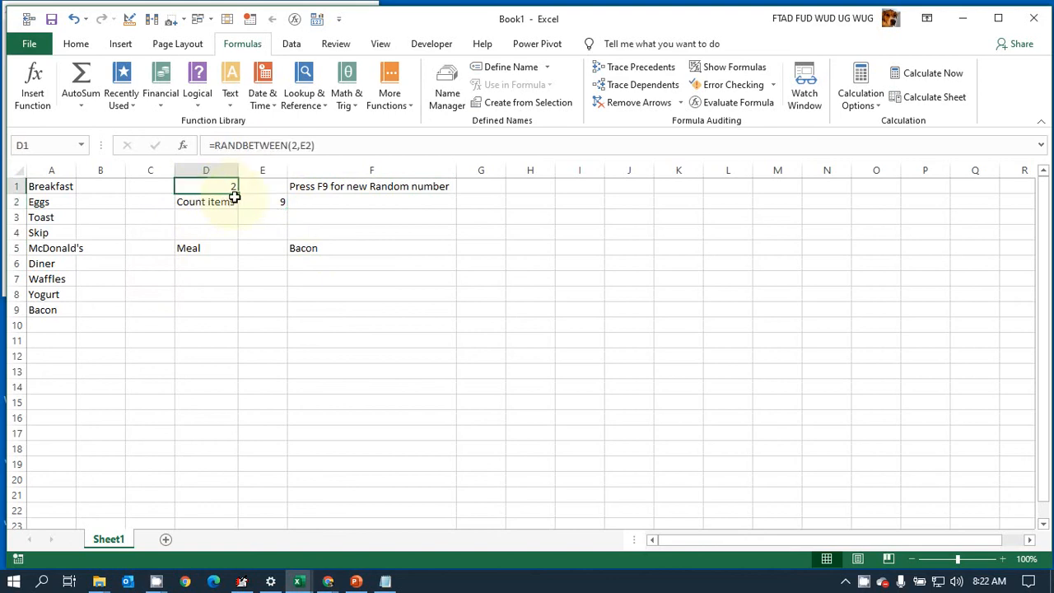
{"action": "left_click", "coordinate": [247, 202]}
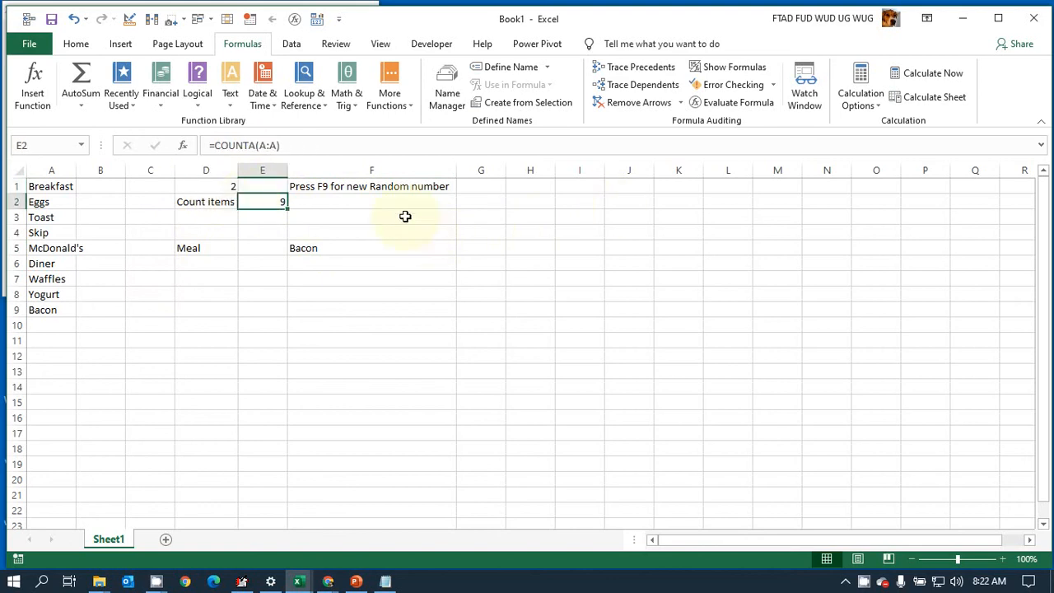
{"action": "left_click", "coordinate": [391, 202]}
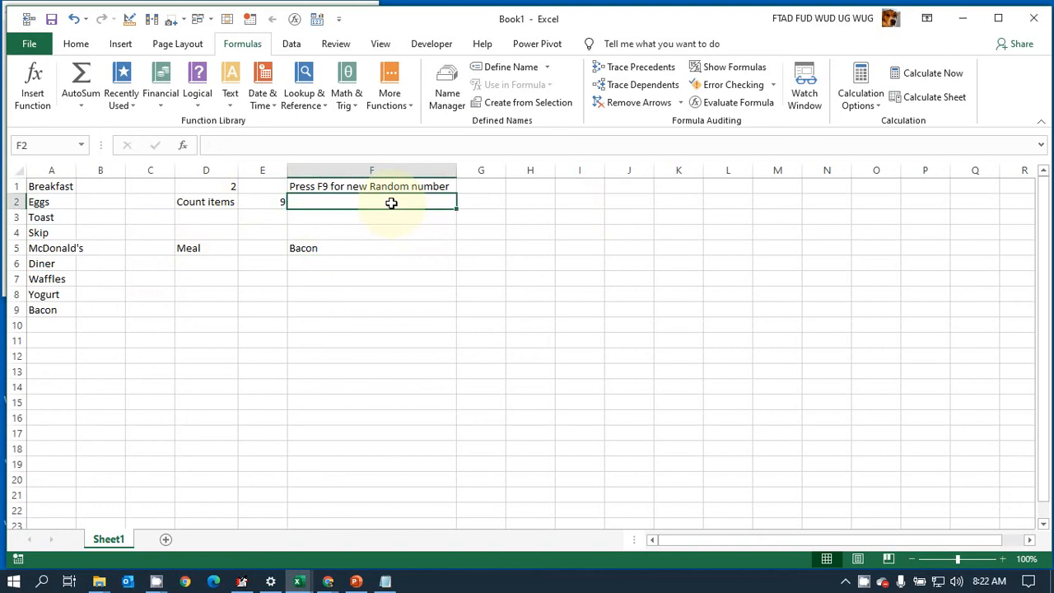
{"action": "key", "text": "F9"}
{"action": "key", "text": "F9"}
{"action": "key", "text": "F9"}
{"action": "key", "text": "F9"}
{"action": "left_click", "coordinate": [211, 186]}
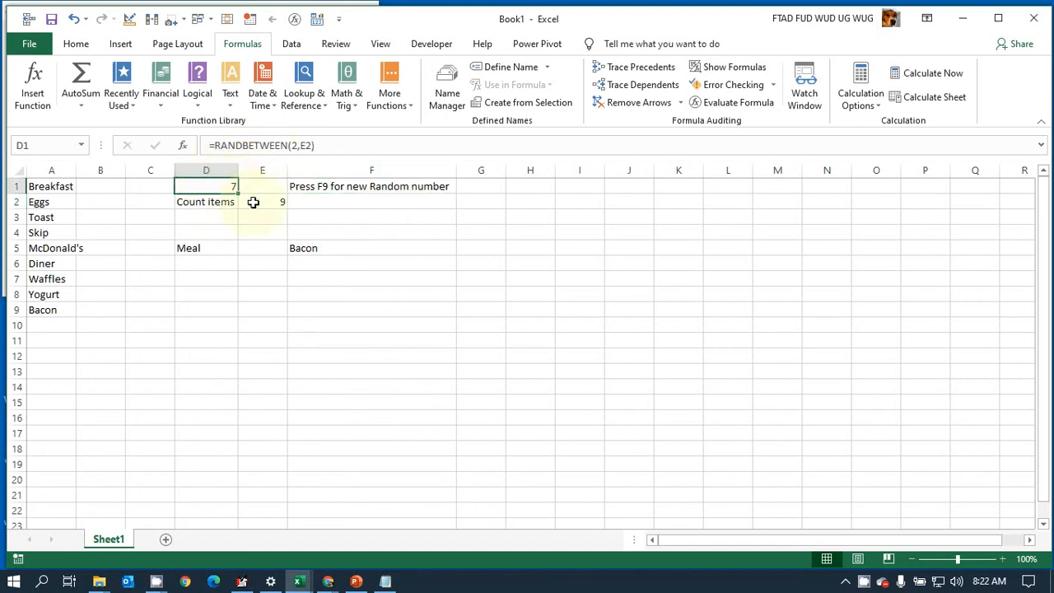
Step: Change the Meal formula in cell F5 to =INDIRECT("A" & D1) so it refers to the random number
{"action": "left_click", "coordinate": [323, 247]}
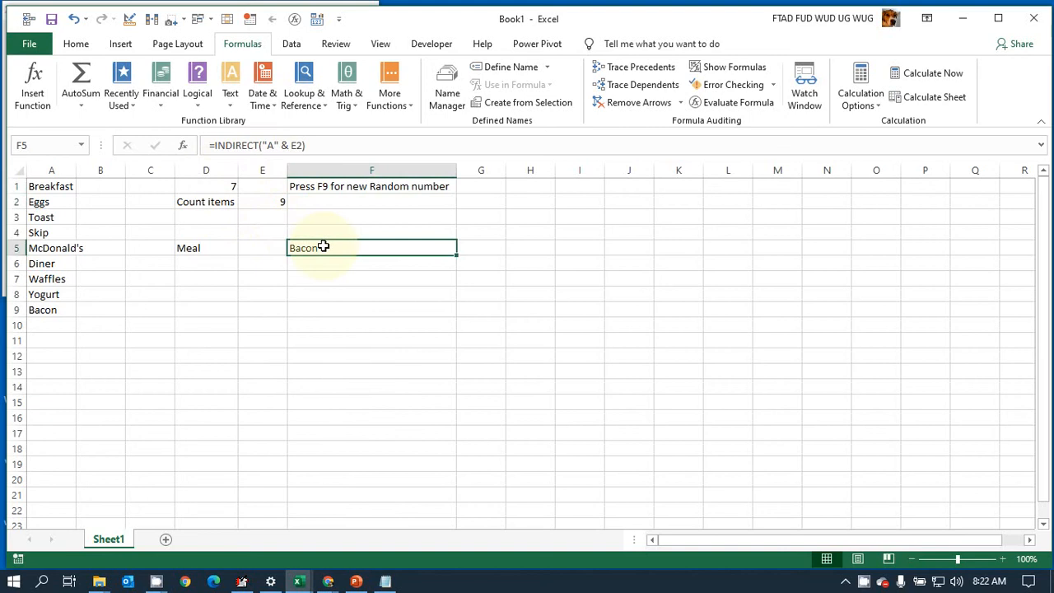
{"action": "left_click", "coordinate": [306, 147]}
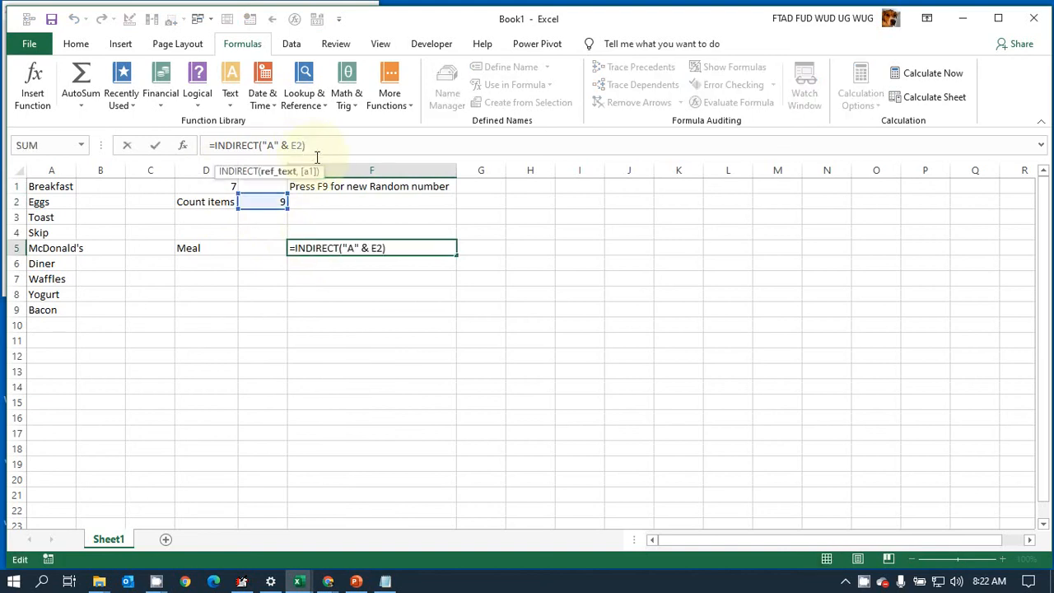
{"action": "key", "text": "BackSpace"}
{"action": "key", "text": "BackSpace"}
{"action": "type", "text": "S"}
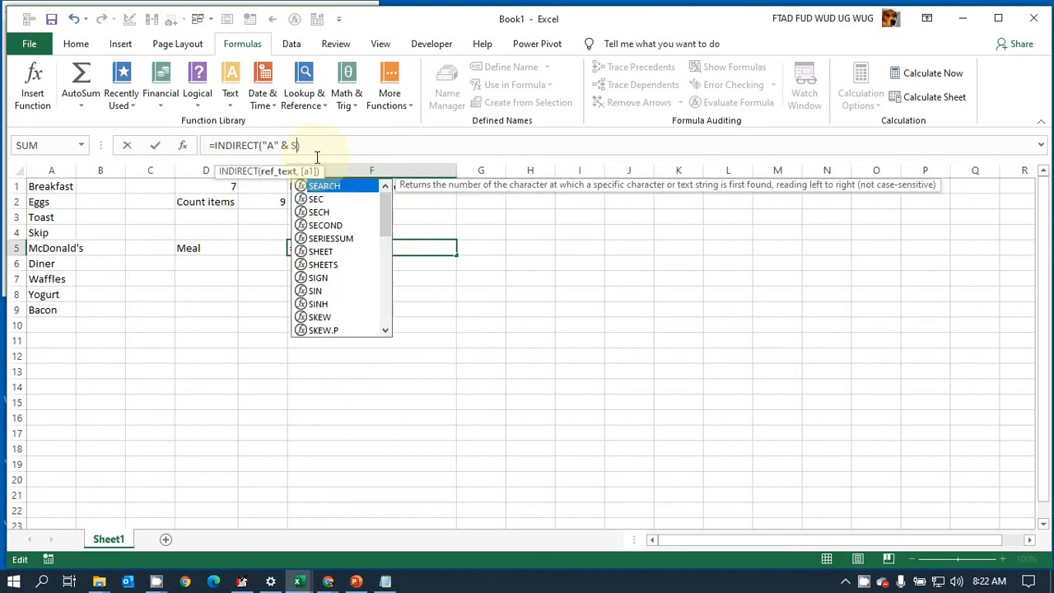
{"action": "key", "text": "BackSpace"}
{"action": "type", "text": "D1"}
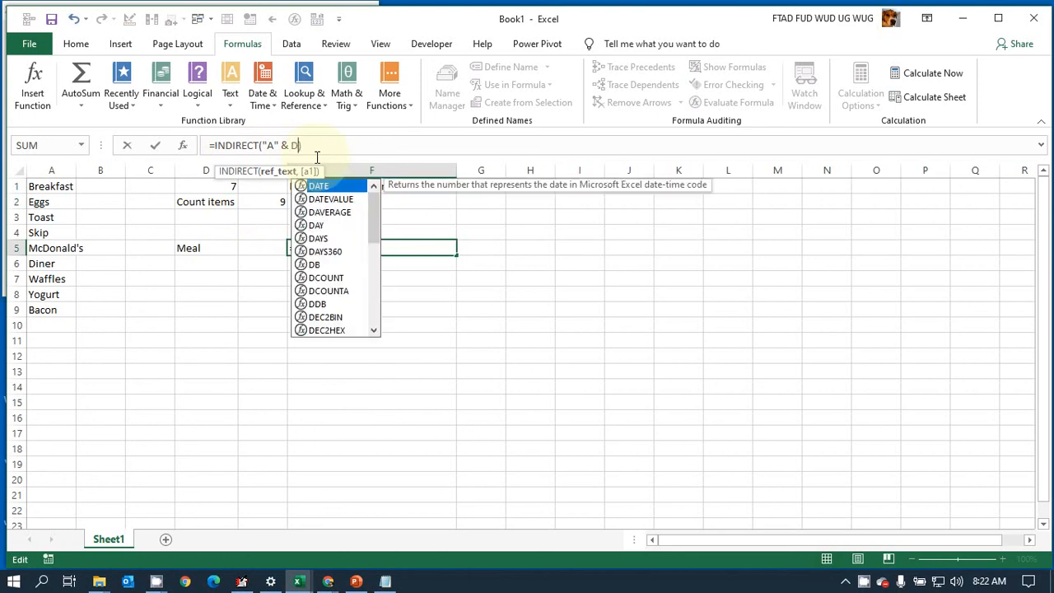
{"action": "key", "text": "Return"}
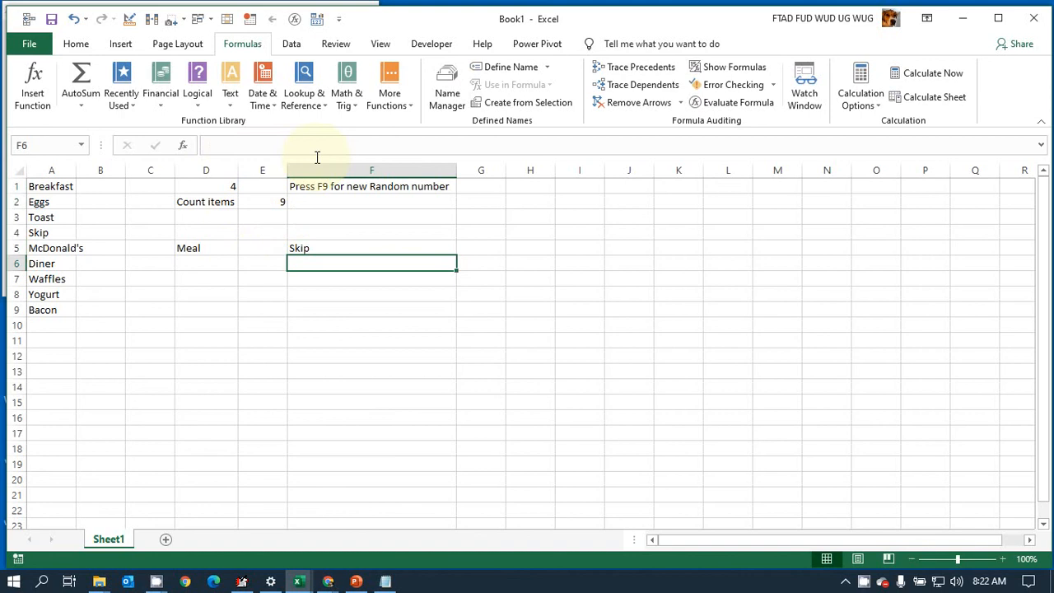
Step: Recalculate the sheet three times to test the random meal pick and examine the formula in cell F5
{"action": "key", "text": "Left"}
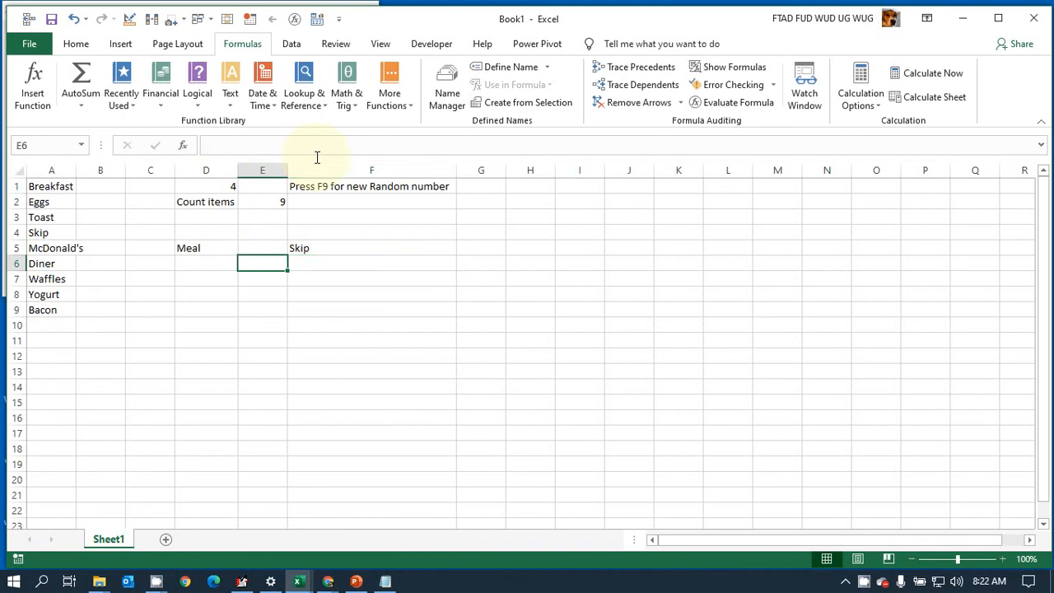
{"action": "key", "text": "Up"}
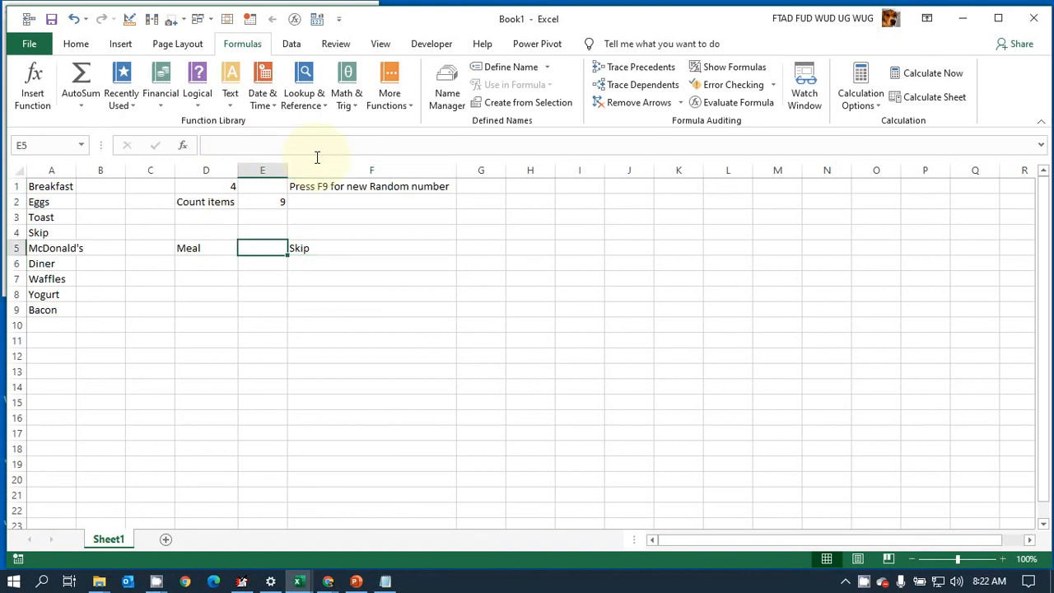
{"action": "key", "text": "F9"}
{"action": "key", "text": "F9"}
{"action": "key", "text": "F9"}
{"action": "left_click", "coordinate": [358, 247]}
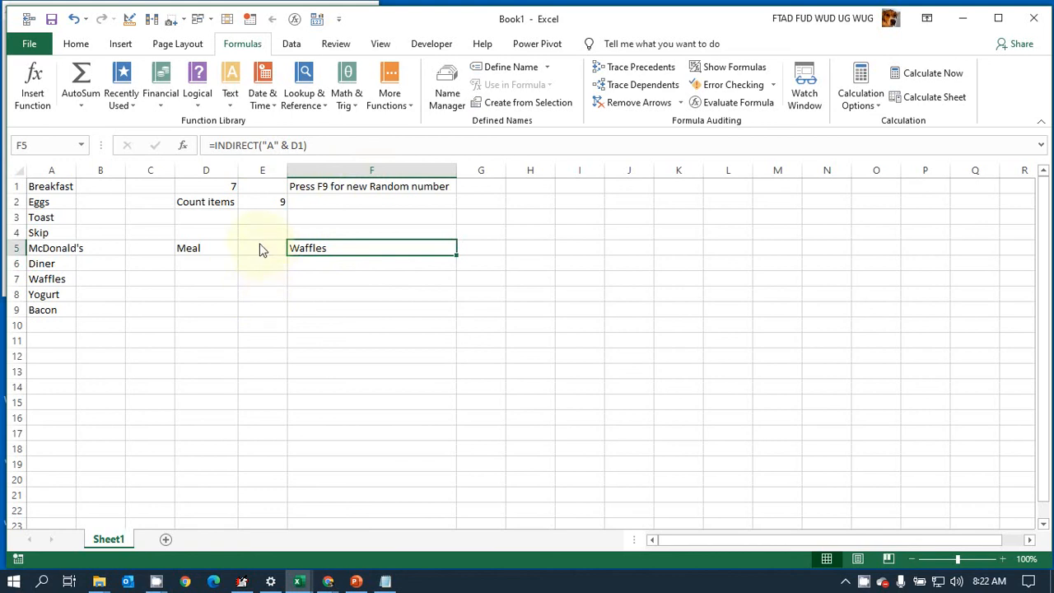
Step: Hide columns A through E
{"action": "left_click_drag", "start_coordinate": [266, 170], "coordinate": [62, 174]}
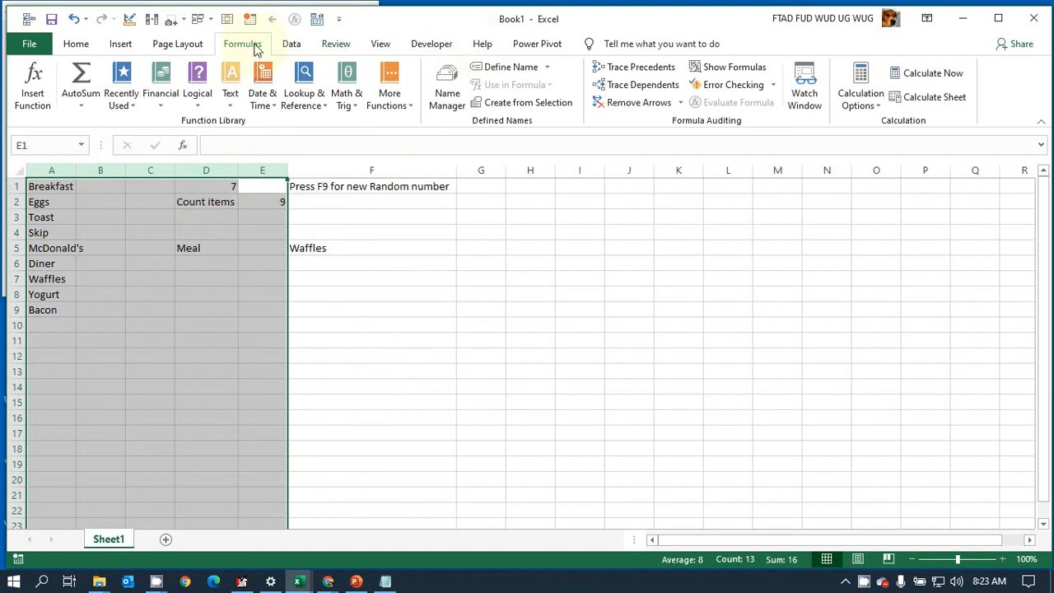
{"action": "left_click", "coordinate": [291, 45]}
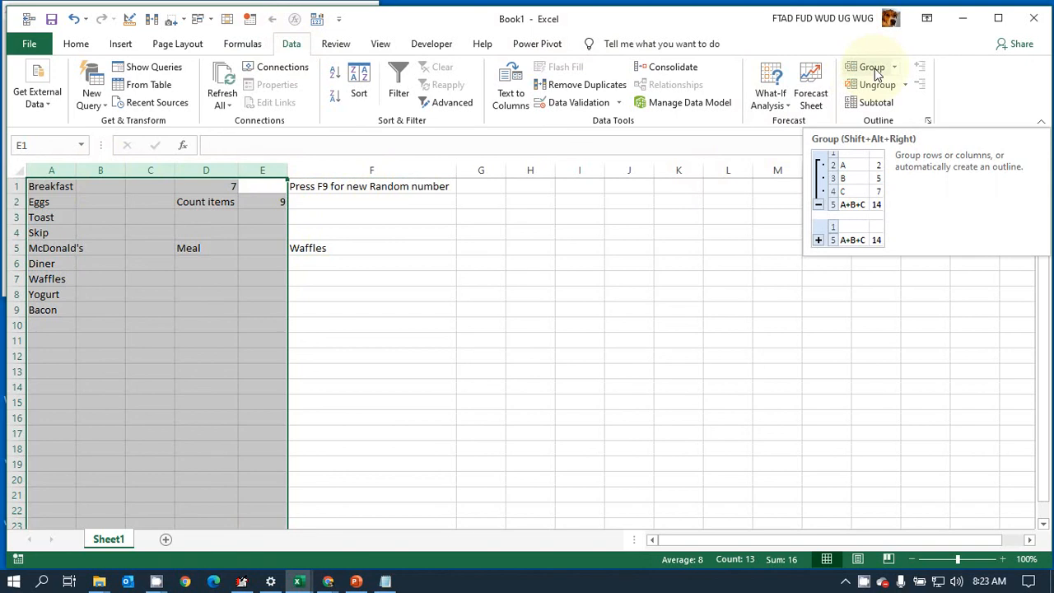
{"action": "right_click", "coordinate": [268, 171]}
{"action": "left_click", "coordinate": [332, 375]}
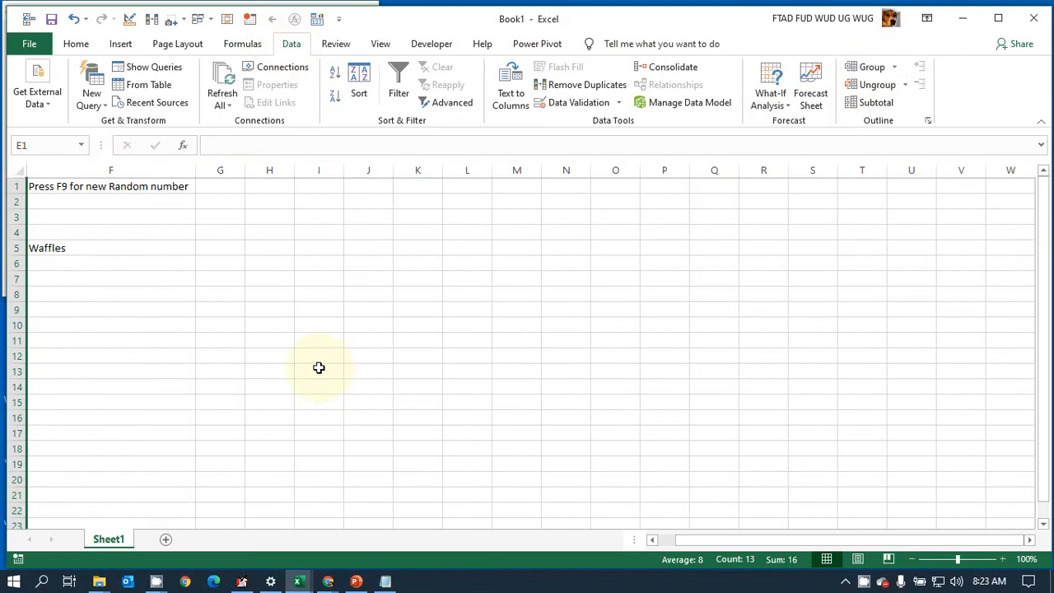
Step: Change the instruction text in cell F1 to "Press F9 for new Random meal"
{"action": "left_click", "coordinate": [99, 190]}
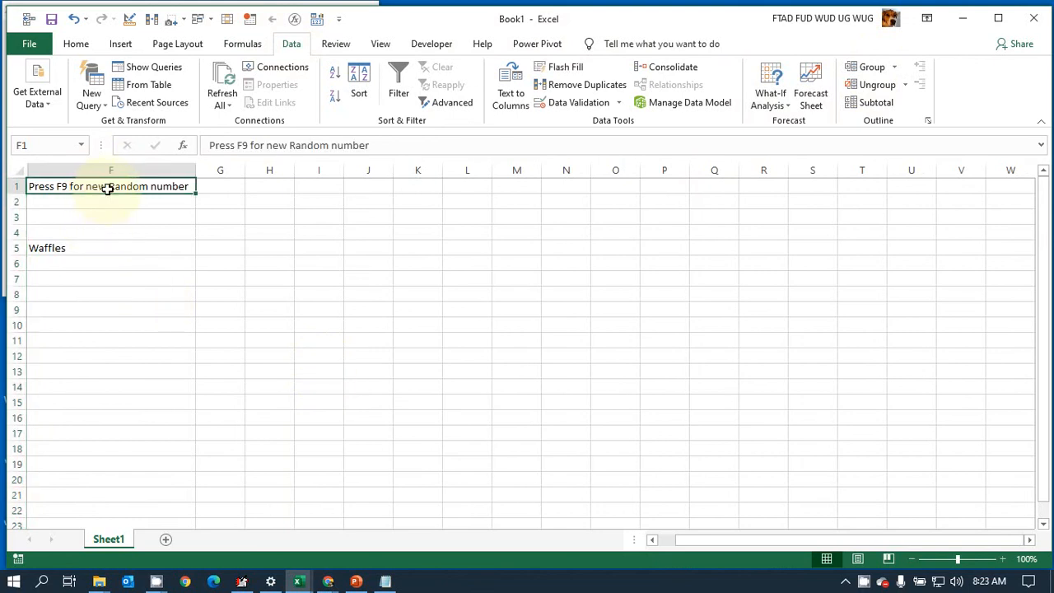
{"action": "left_click", "coordinate": [292, 146]}
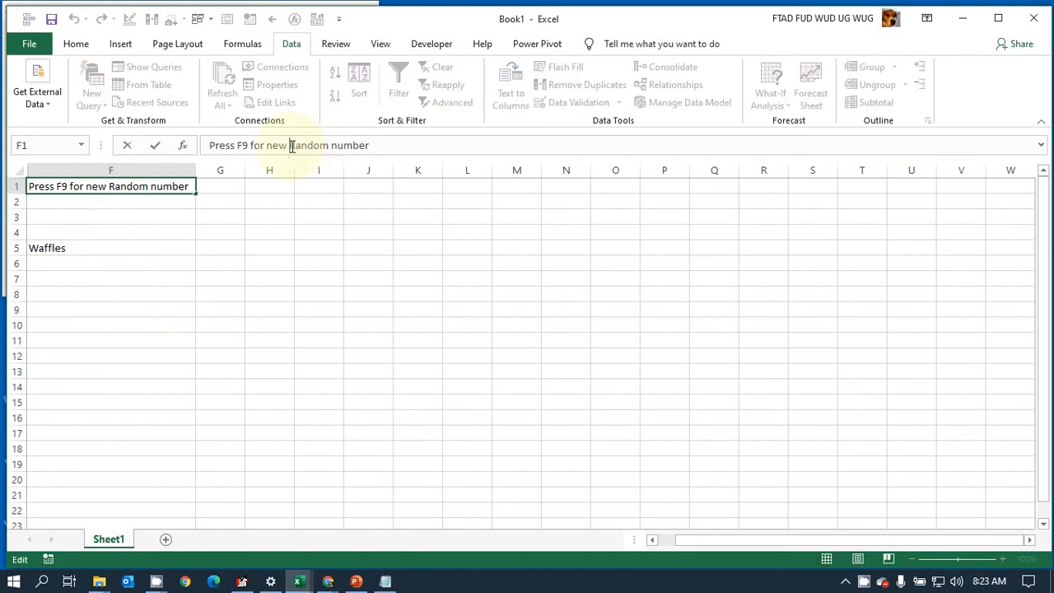
{"action": "double_click", "coordinate": [350, 146]}
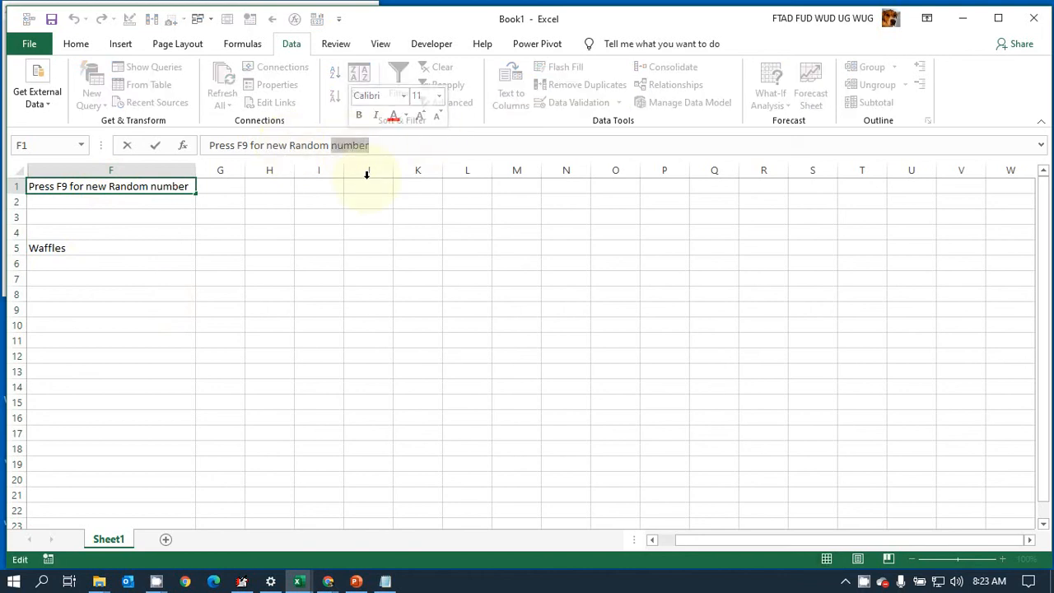
{"action": "type", "text": "meal"}
{"action": "key", "text": "Return"}
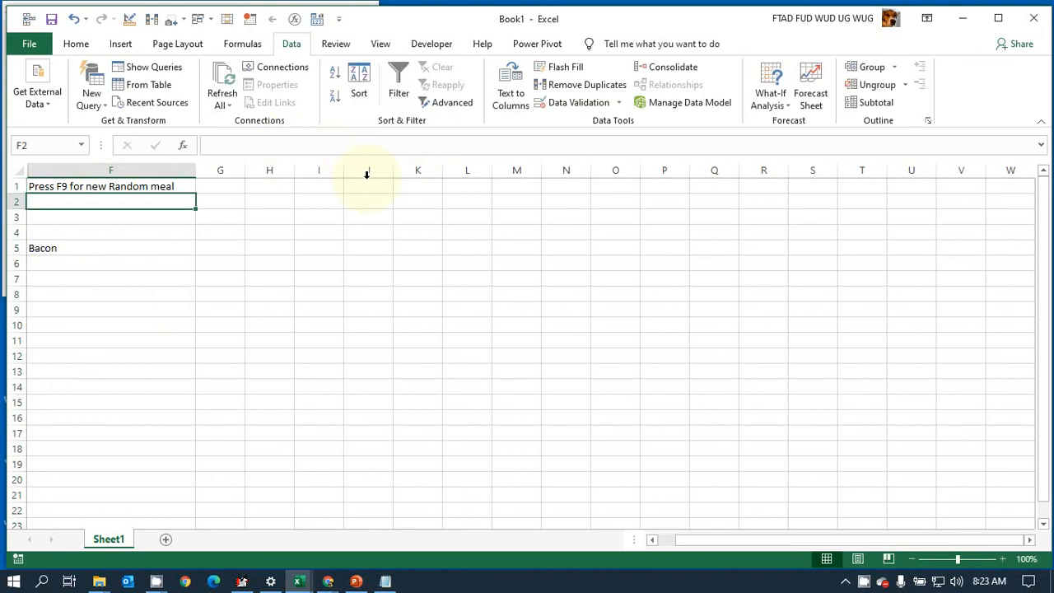
Step: Recalculate the sheet five times to view new random meals with the source columns hidden
{"action": "key", "text": "F9"}
{"action": "key", "text": "F9"}
{"action": "key", "text": "F9"}
{"action": "key", "text": "F9"}
{"action": "key", "text": "F9"}
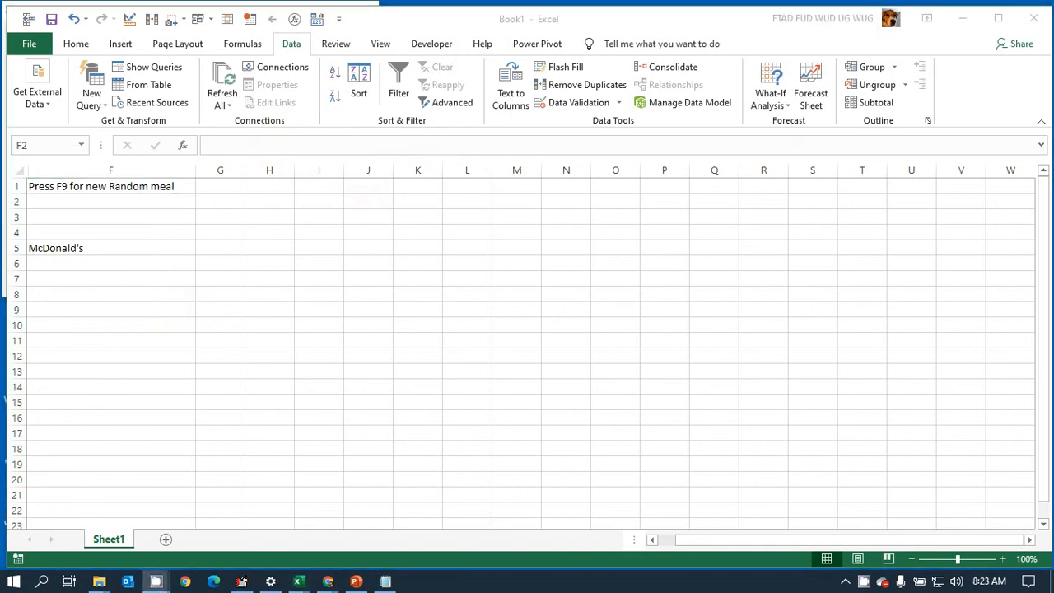
Step: Select the entire sheet and unhide columns A through E
{"action": "left_click", "coordinate": [21, 170]}
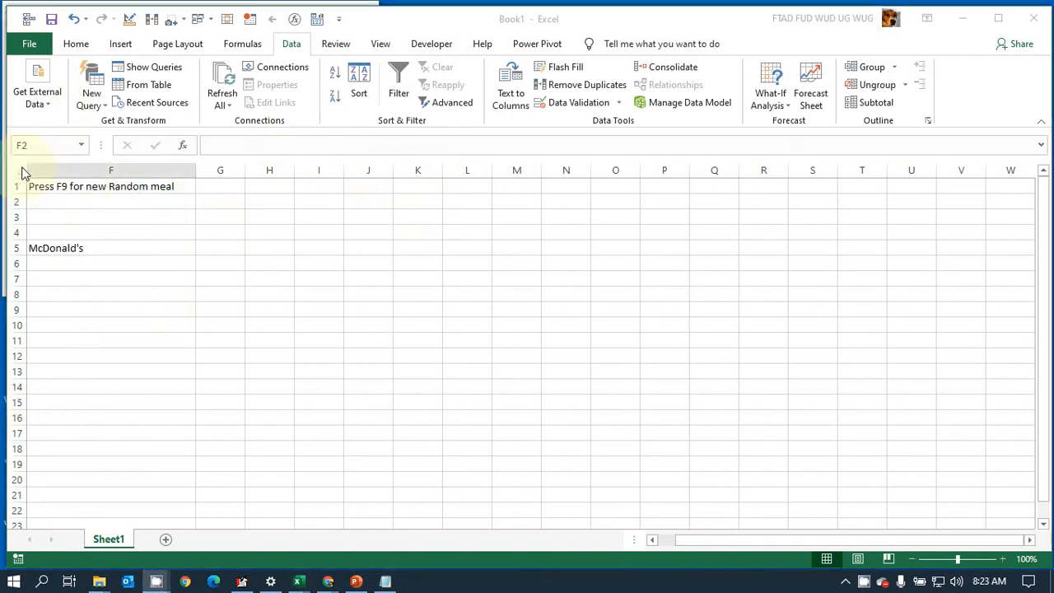
{"action": "left_click", "coordinate": [21, 171]}
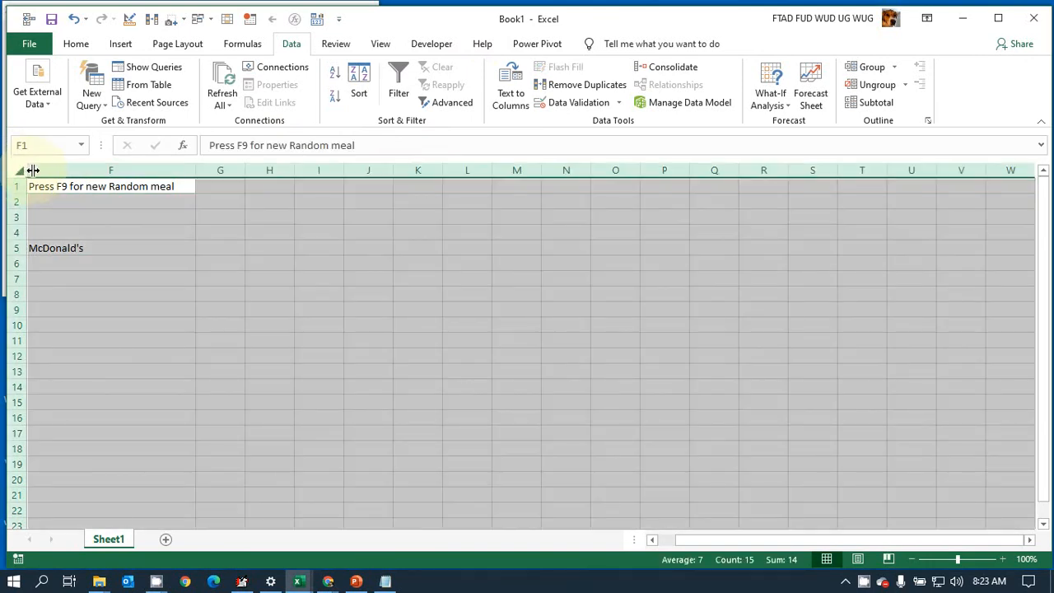
{"action": "right_click", "coordinate": [30, 170]}
{"action": "left_click", "coordinate": [96, 389]}
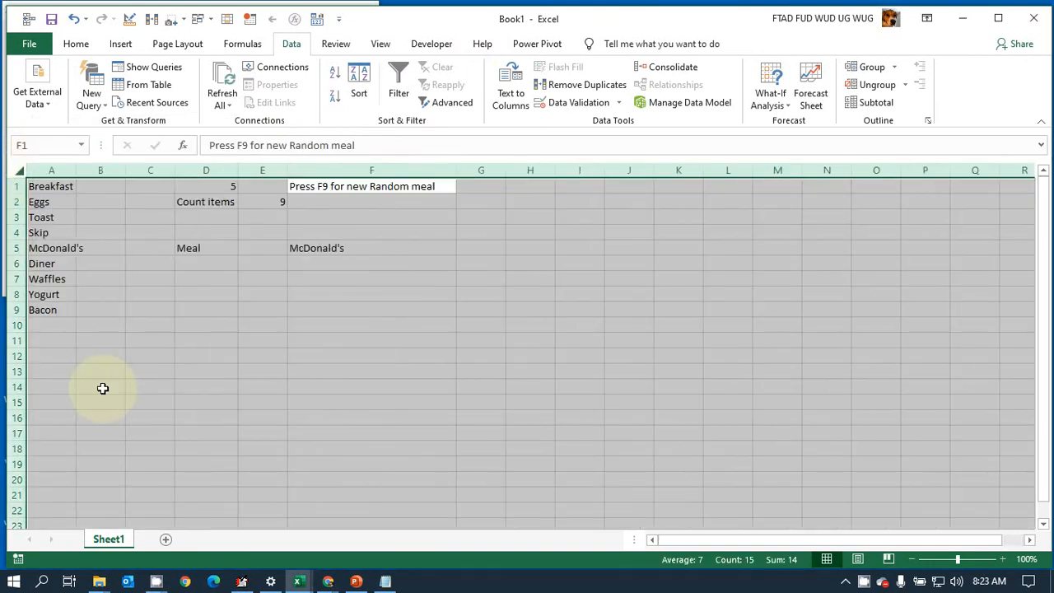
Step: Group columns A through E with the summary columns to the right of the detail, and test collapsing and expanding the group
{"action": "left_click", "coordinate": [261, 172]}
{"action": "left_click_drag", "start_coordinate": [259, 173], "coordinate": [56, 177]}
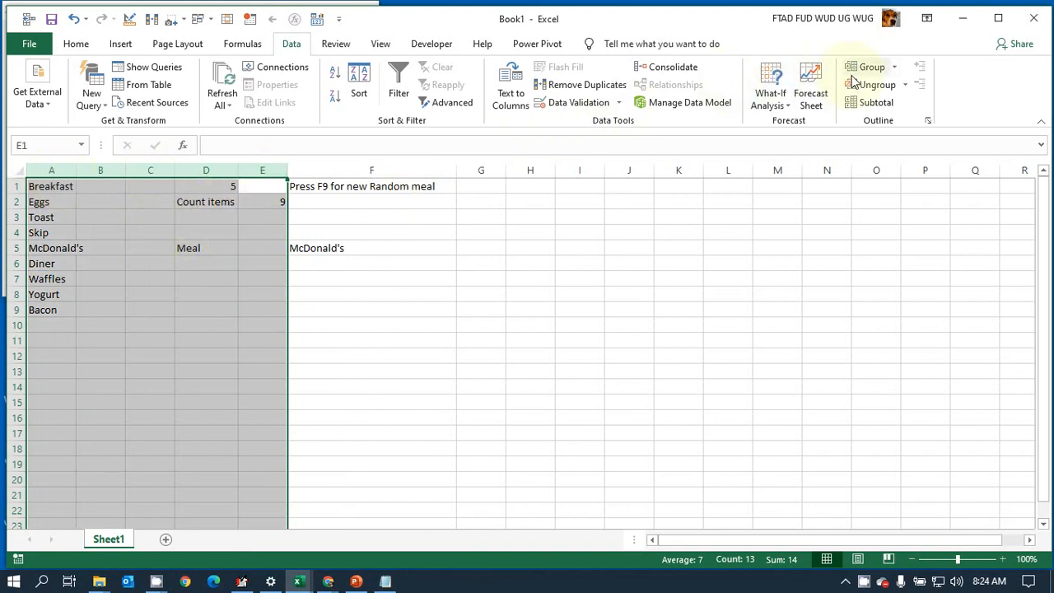
{"action": "left_click", "coordinate": [928, 122]}
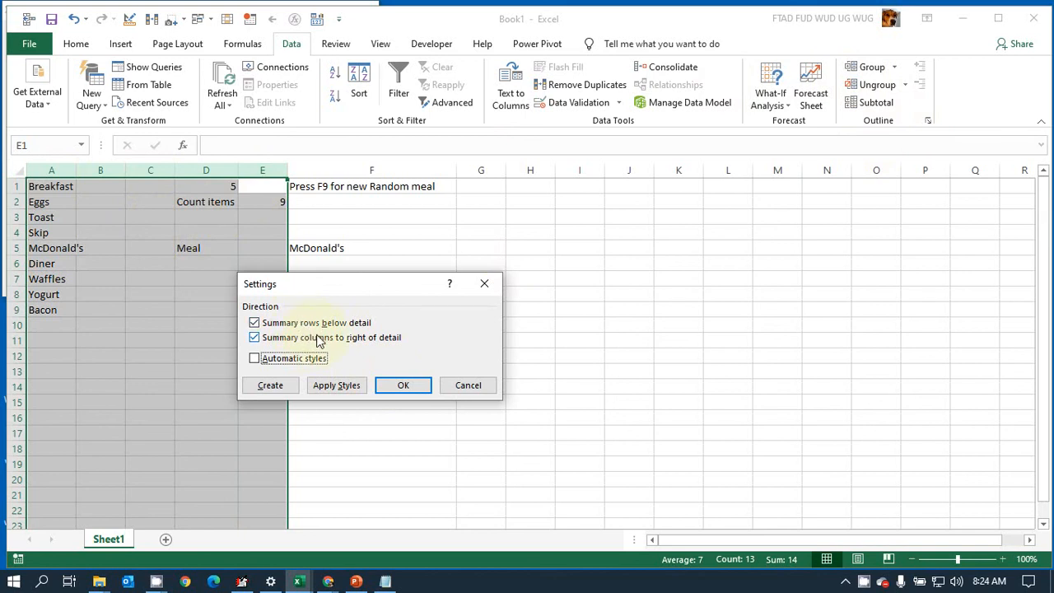
{"action": "left_click", "coordinate": [402, 391]}
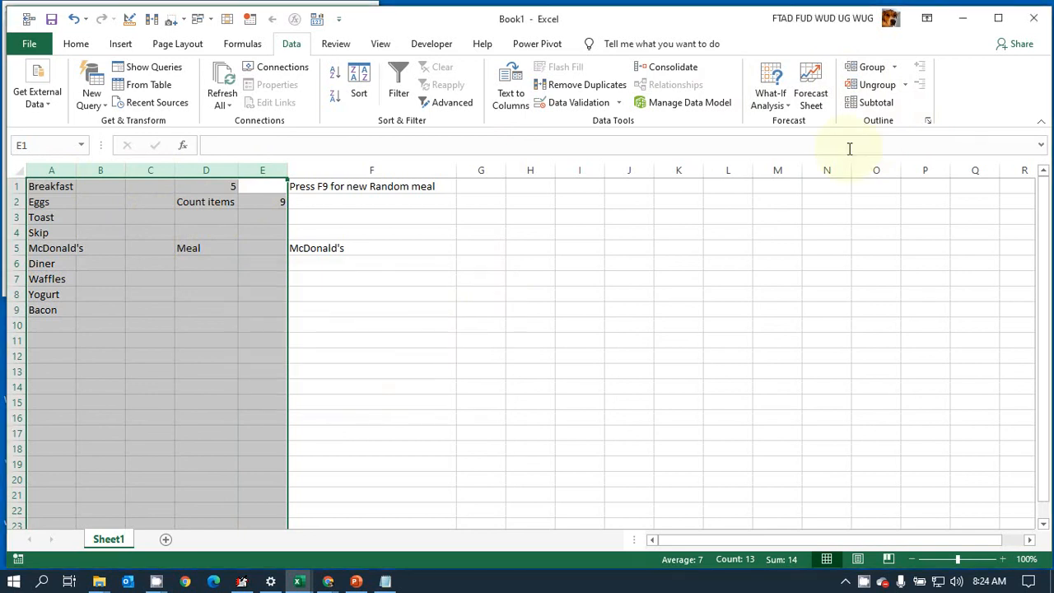
{"action": "left_click", "coordinate": [871, 67]}
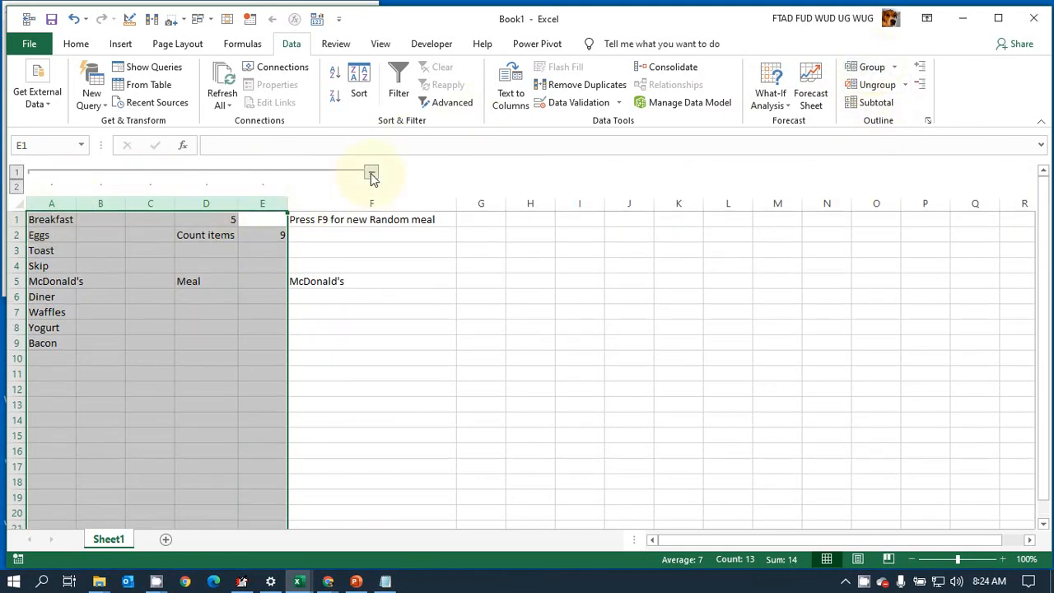
{"action": "left_click", "coordinate": [372, 174]}
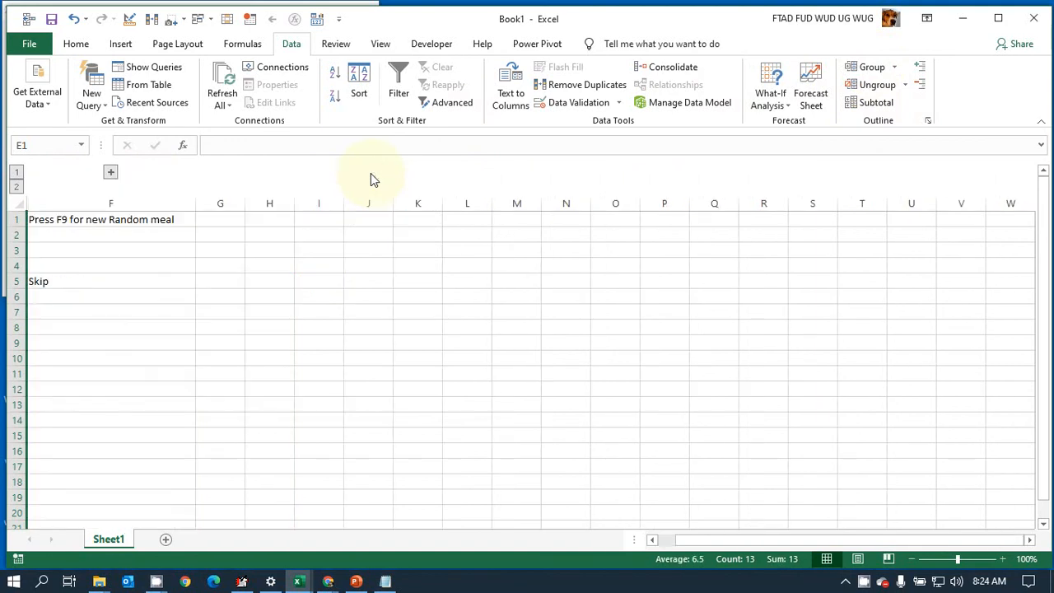
{"action": "left_click", "coordinate": [111, 173]}
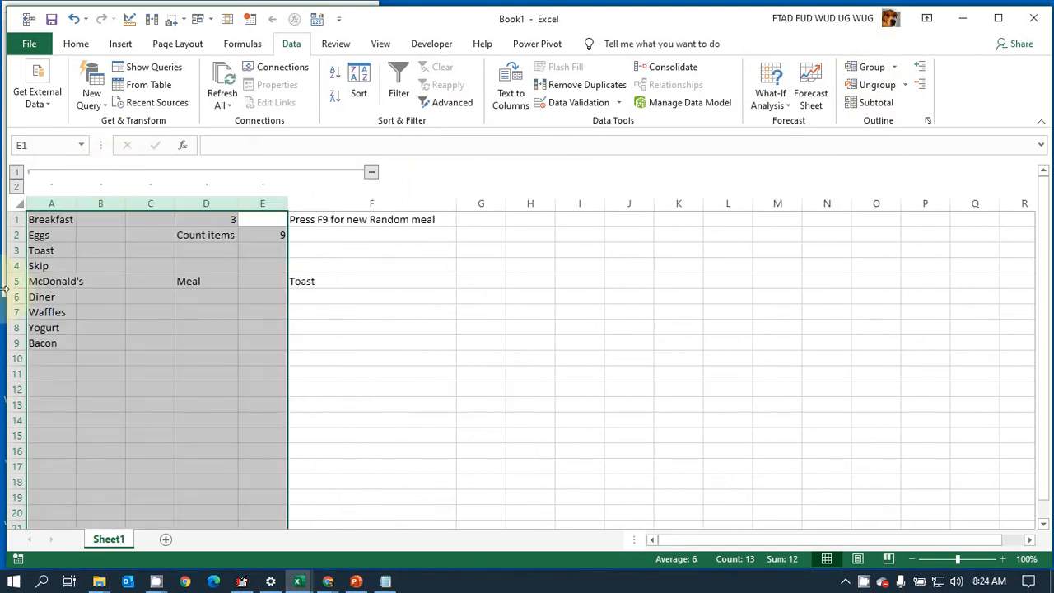
Step: Add Fruit as a new breakfast option in cell A10, at the end of the list
{"action": "left_click", "coordinate": [39, 355]}
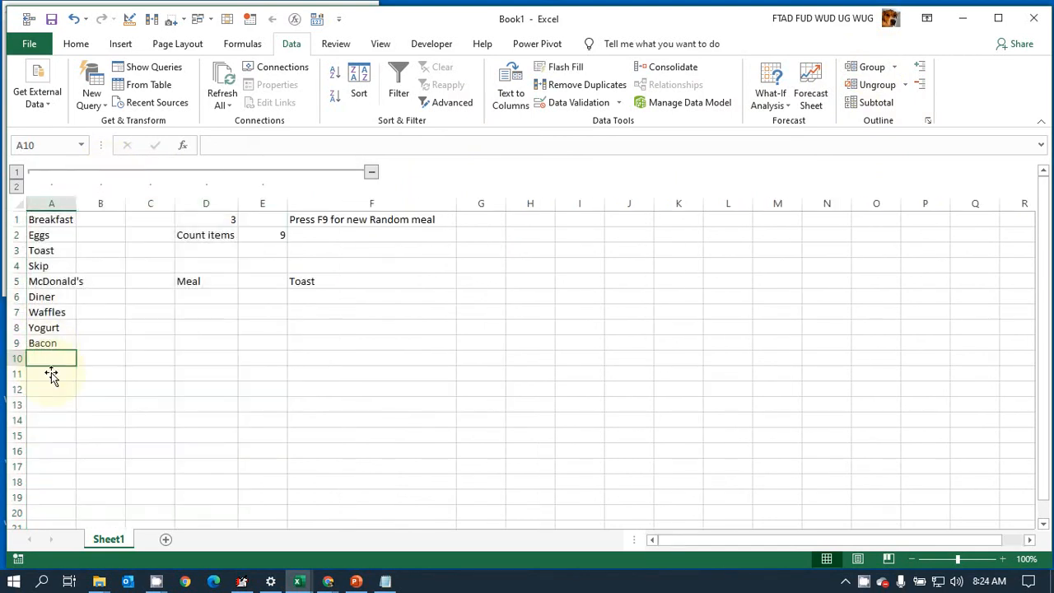
{"action": "type", "text": "Fruit"}
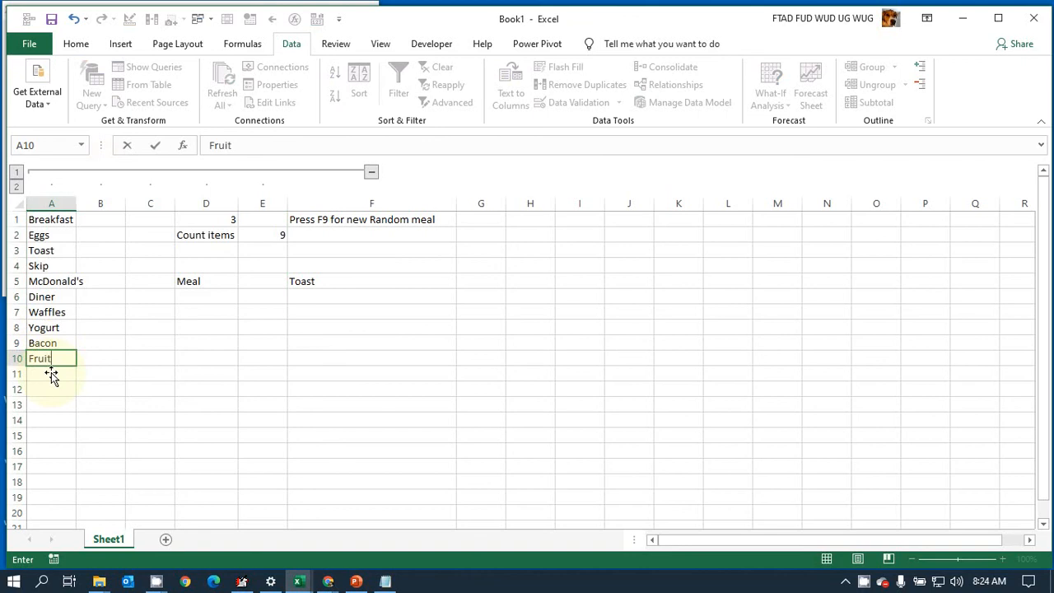
{"action": "key", "text": "Return"}
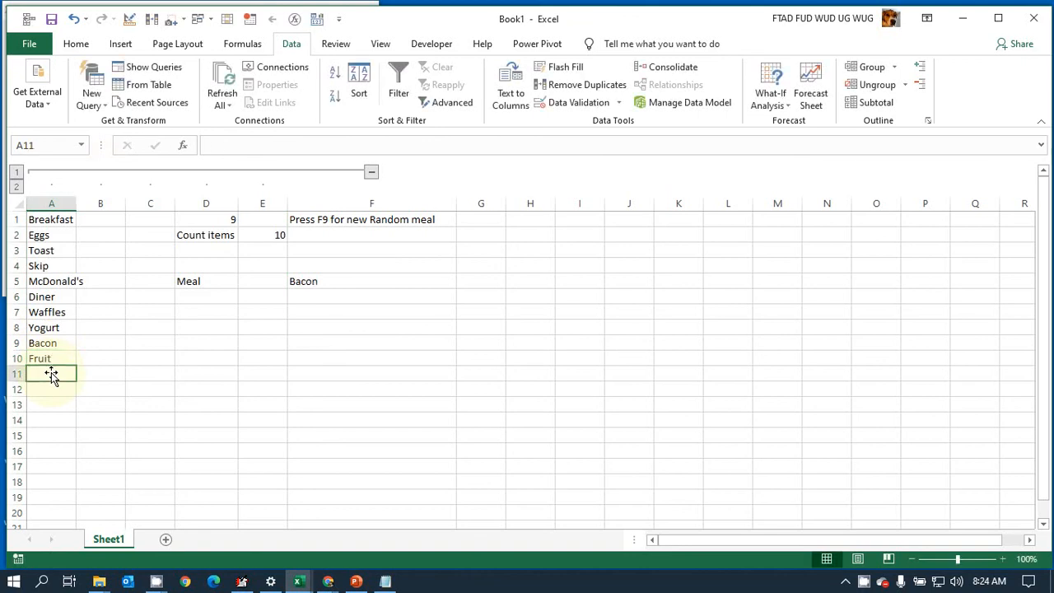
Step: Collapse the group of columns A through E and select the meal result in cell F5
{"action": "left_click", "coordinate": [370, 169]}
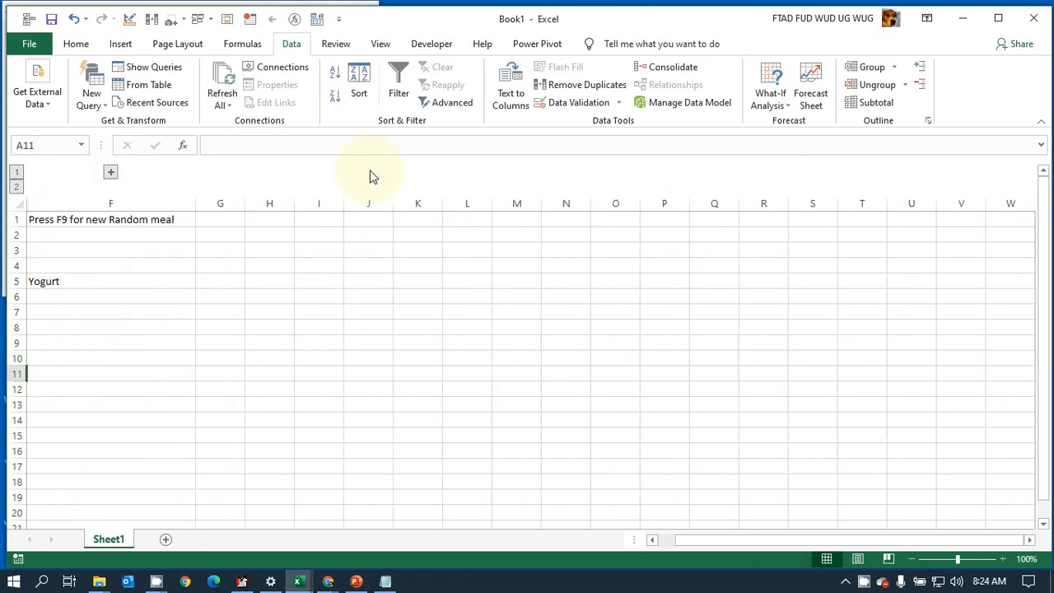
{"action": "left_click", "coordinate": [81, 282]}
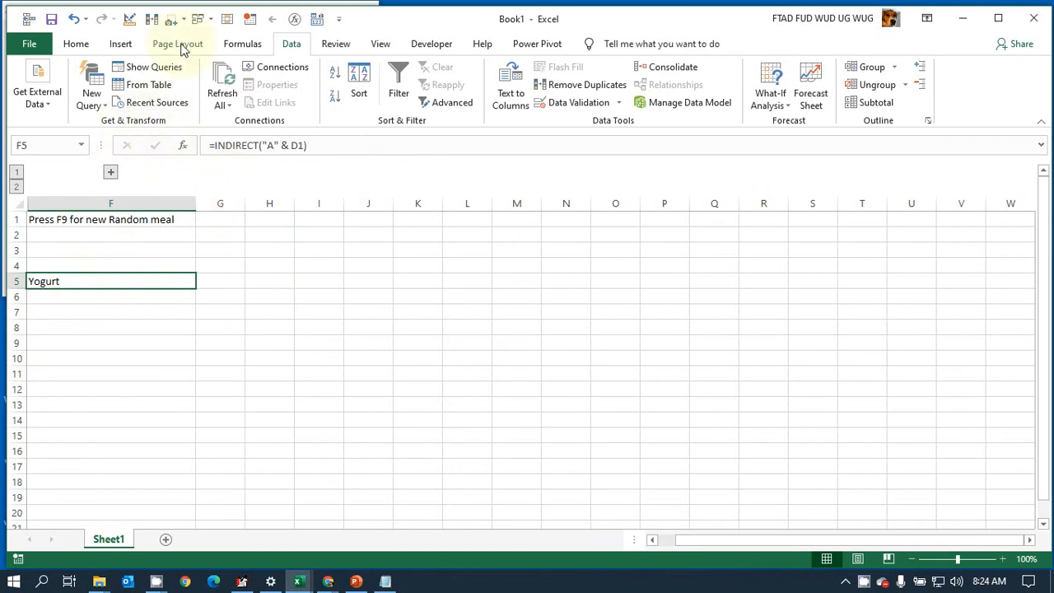
Step: Centre the meal result in cell F5 horizontally and vertically and give the cell a yellow fill
{"action": "left_click", "coordinate": [76, 46]}
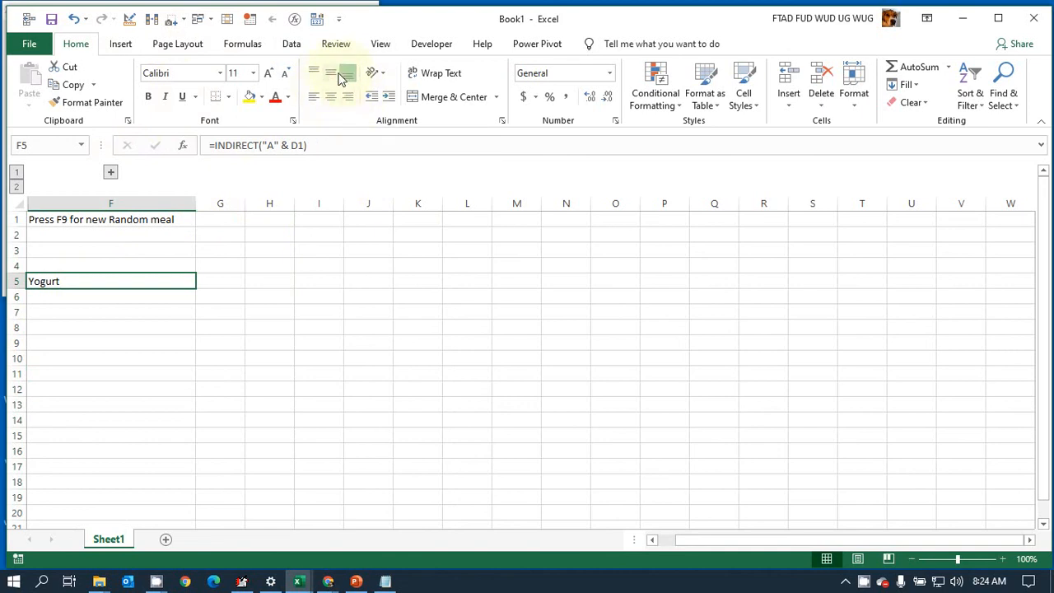
{"action": "left_click", "coordinate": [331, 96]}
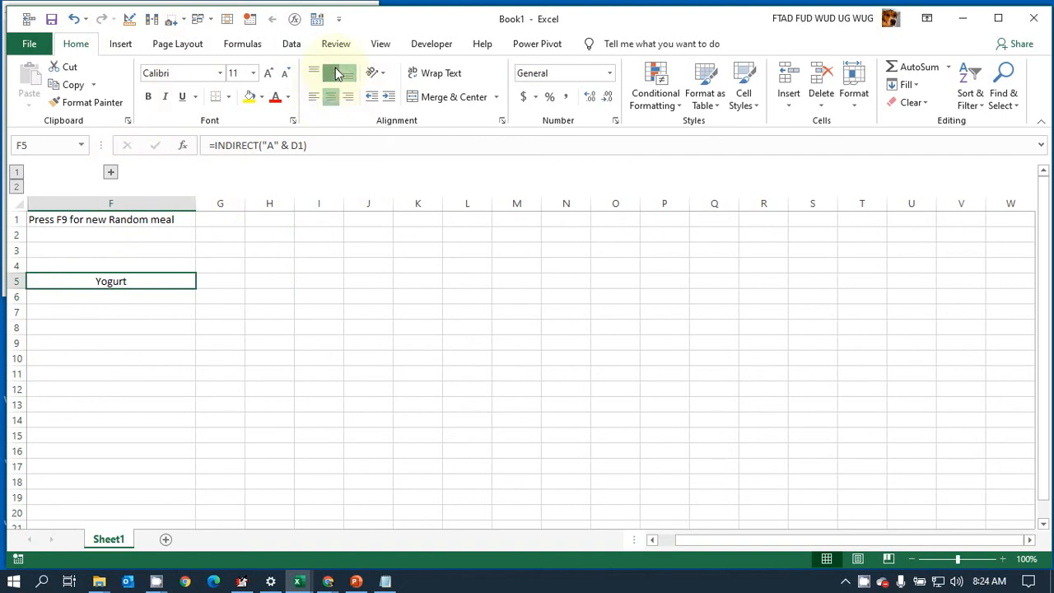
{"action": "left_click", "coordinate": [335, 73]}
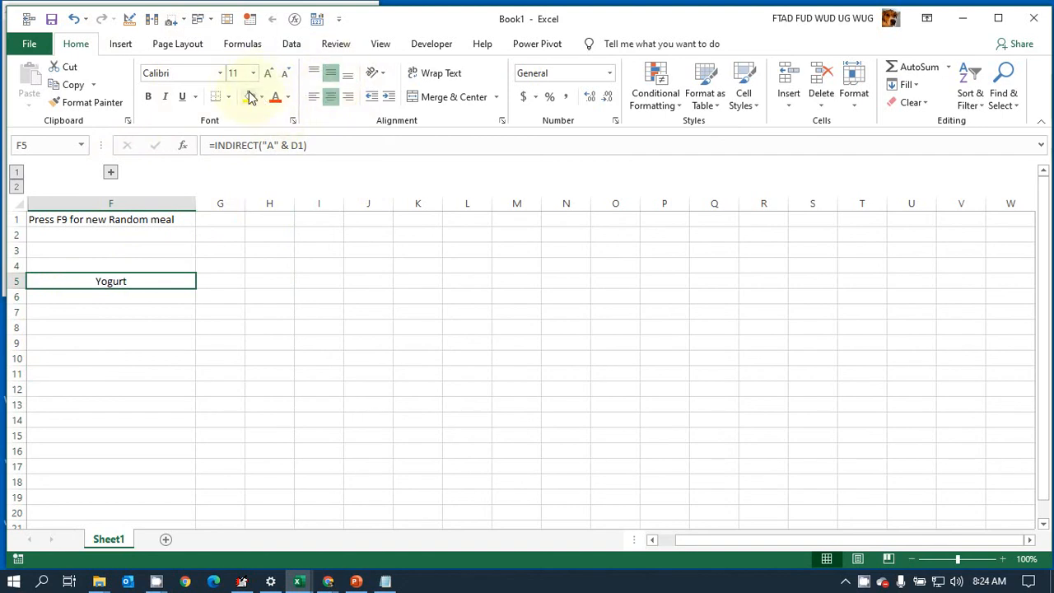
{"action": "left_click", "coordinate": [250, 97]}
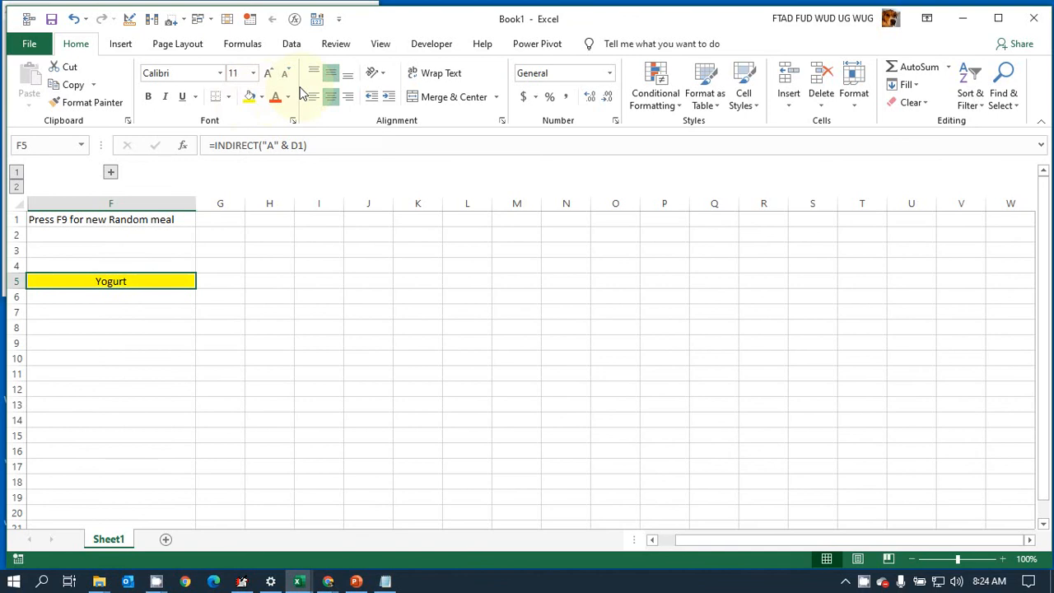
Step: Make the meal result in cell F5 bold and enlarge its font size to 24
{"action": "left_click", "coordinate": [150, 97]}
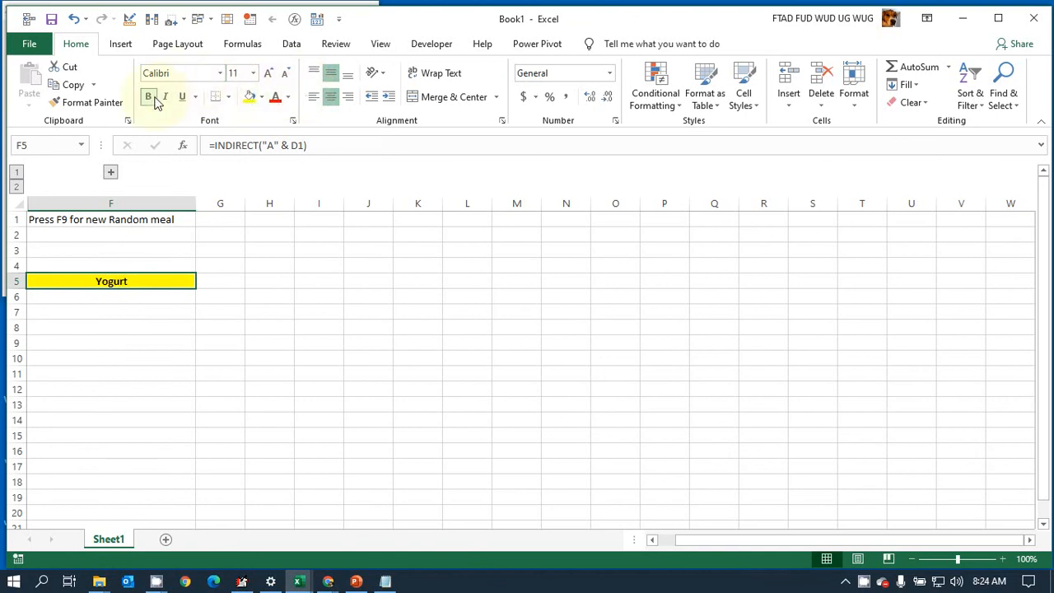
{"action": "left_click", "coordinate": [270, 74]}
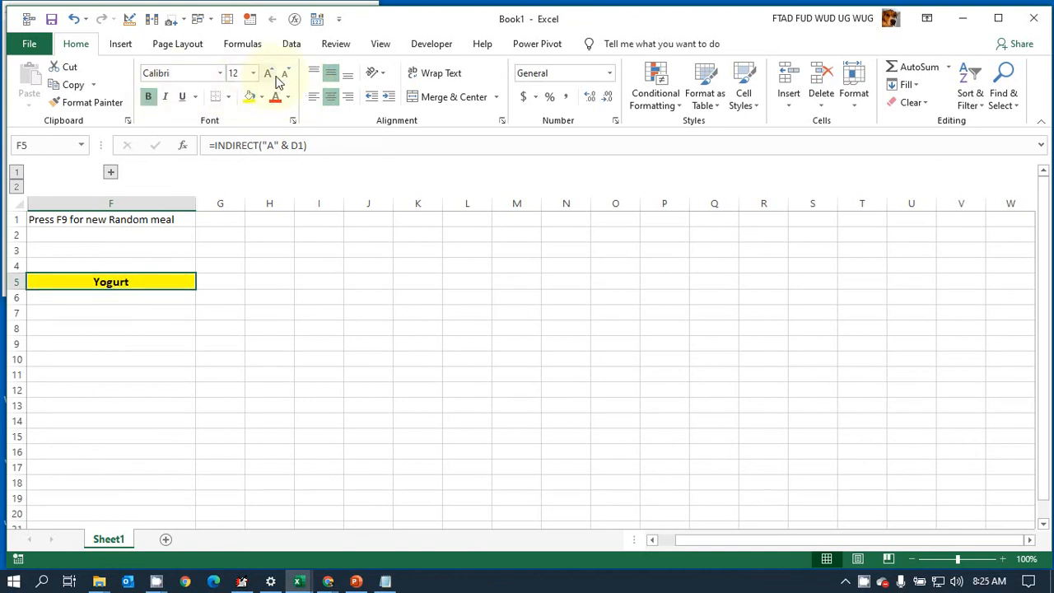
{"action": "left_click", "coordinate": [270, 73]}
{"action": "left_click", "coordinate": [270, 74]}
{"action": "left_click", "coordinate": [270, 73]}
{"action": "left_click", "coordinate": [269, 73]}
{"action": "left_click", "coordinate": [269, 73]}
{"action": "left_click", "coordinate": [269, 73]}
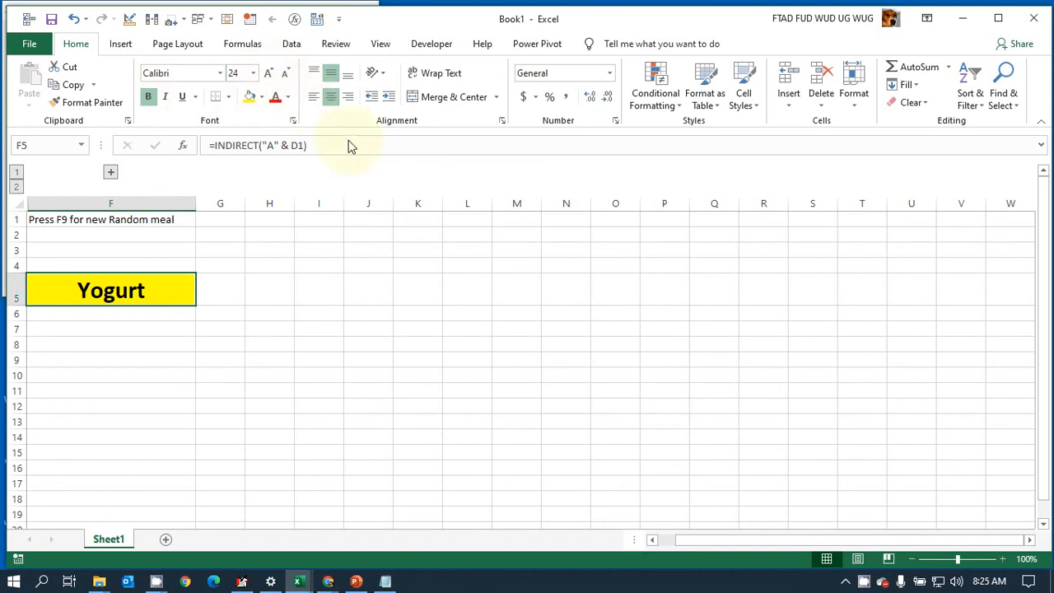
Step: Select the instruction in cell F1 and recalculate the sheet repeatedly to test the random meal picks
{"action": "left_click", "coordinate": [157, 219]}
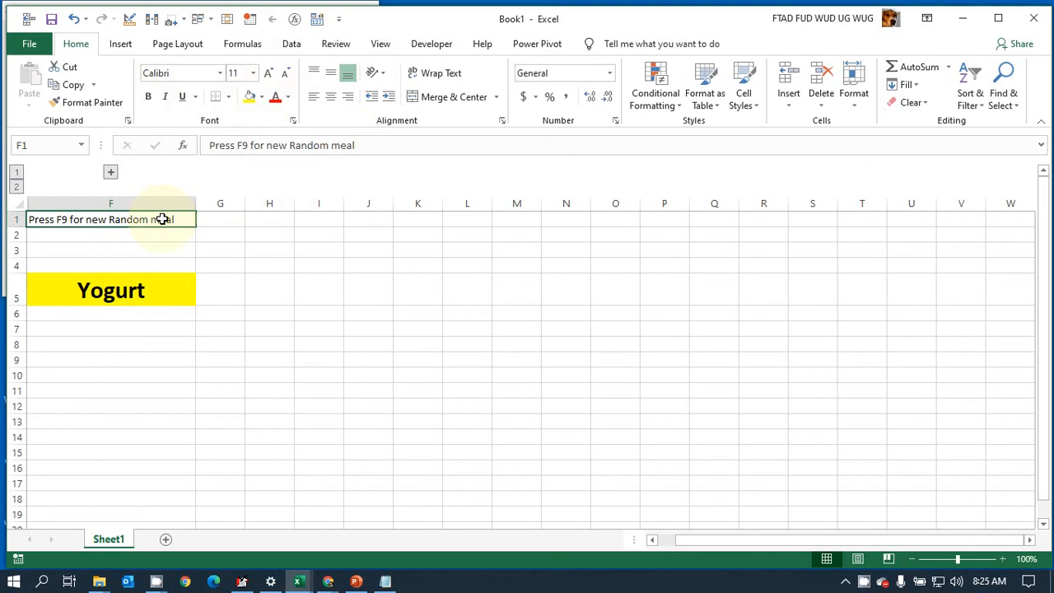
{"action": "key", "text": "F9"}
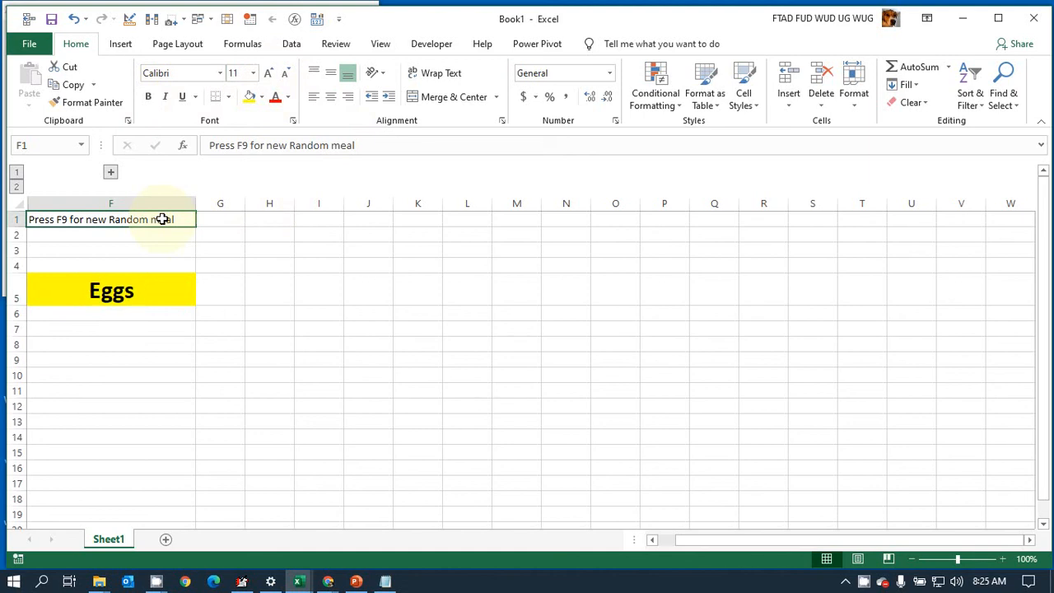
{"action": "key", "text": "F9"}
{"action": "key", "text": "F9"}
{"action": "key", "text": "F9"}
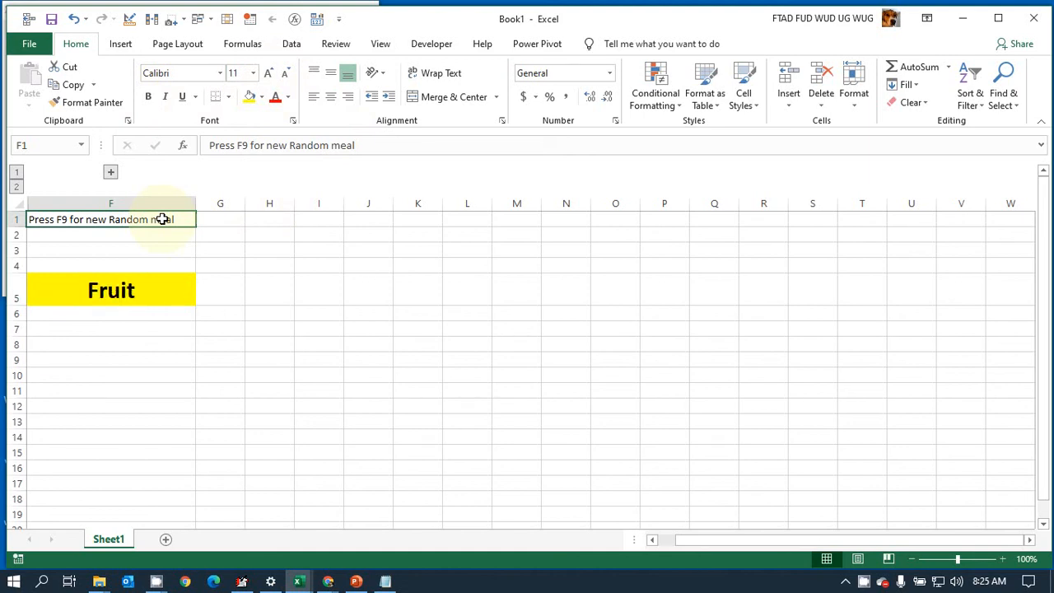
{"action": "key", "text": "F9"}
{"action": "key", "text": "F9"}
{"action": "key", "text": "F9"}
{"action": "key", "text": "F9"}
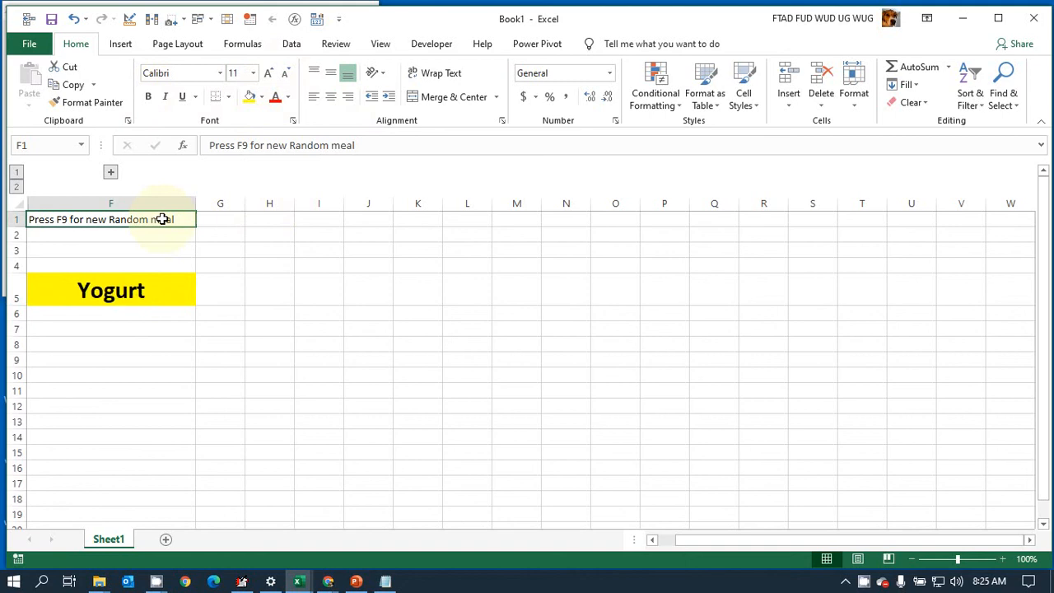
{"action": "key", "text": "F9"}
{"action": "key", "text": "F9"}
{"action": "key", "text": "F9"}
{"action": "key", "text": "F9"}
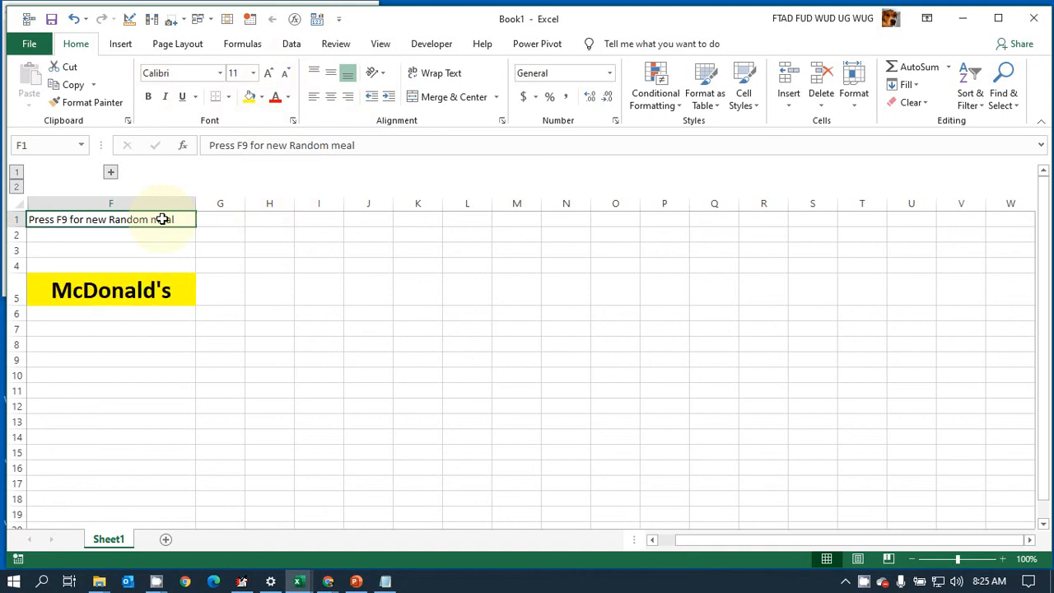
{"action": "key", "text": "F9"}
{"action": "key", "text": "F9"}
{"action": "key", "text": "F9"}
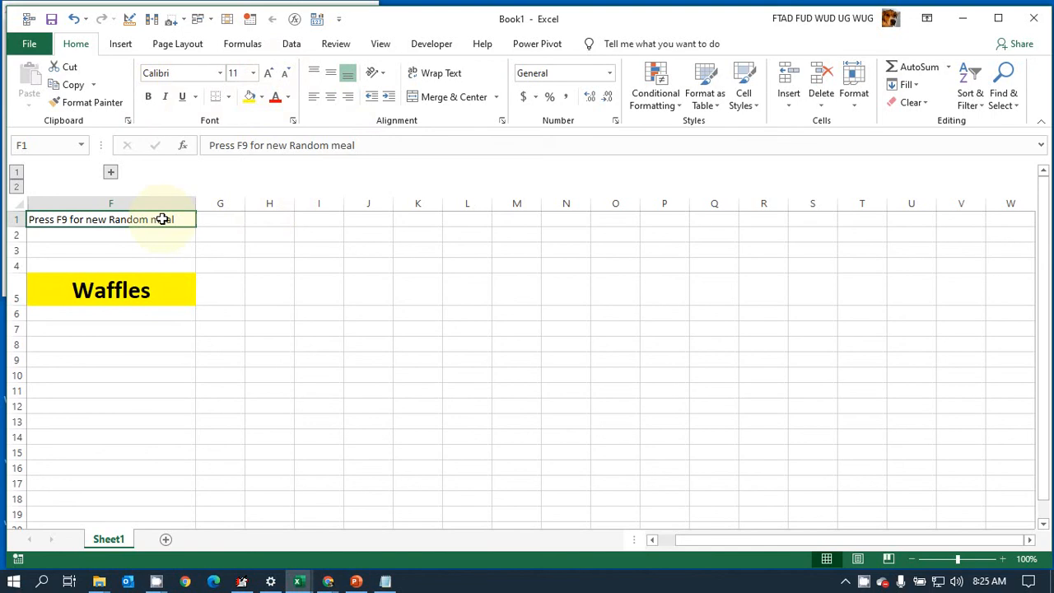
Step: Save the workbook in the VBA folder as an Excel Workbook named Random meal
{"action": "left_click", "coordinate": [39, 43]}
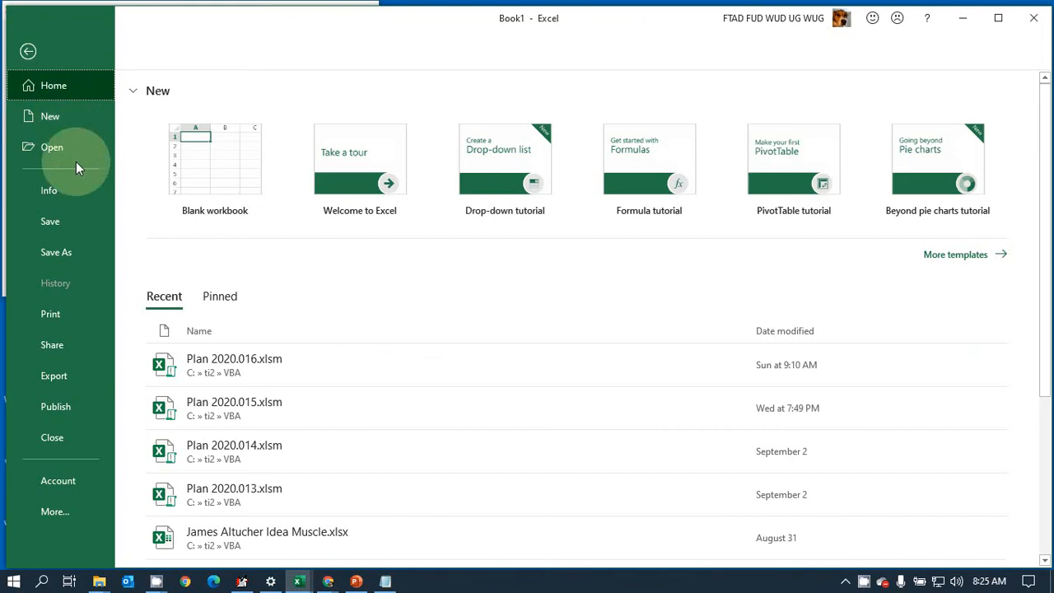
{"action": "left_click", "coordinate": [62, 250]}
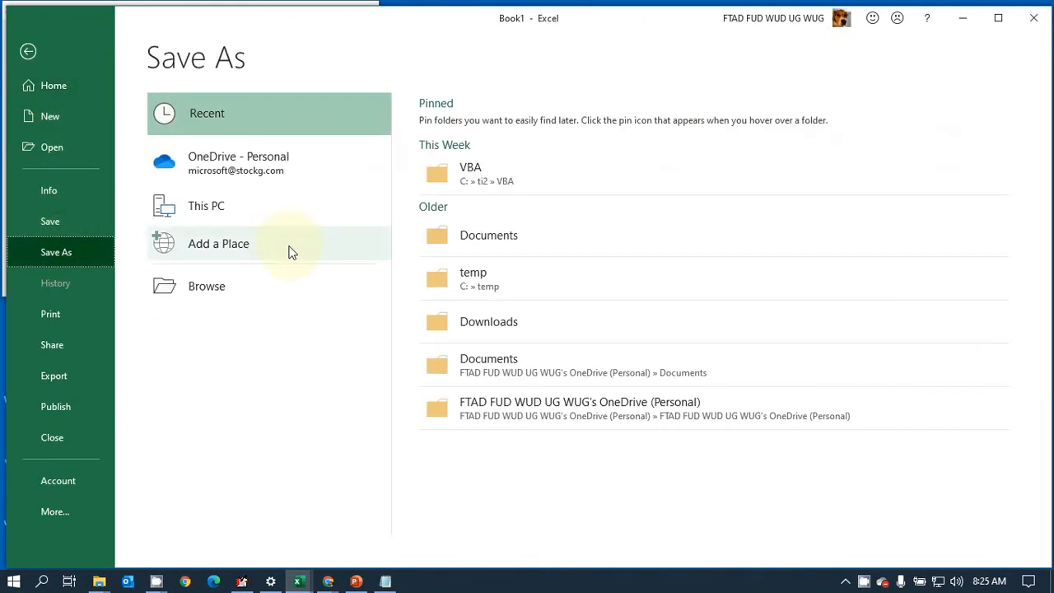
{"action": "left_click", "coordinate": [440, 171]}
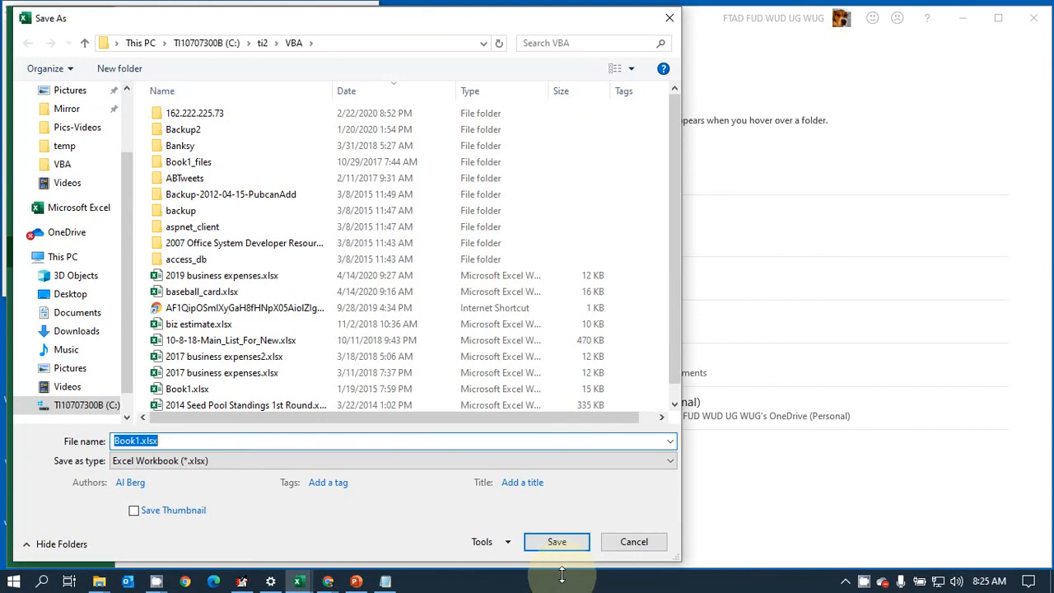
{"action": "type", "text": "Ra"}
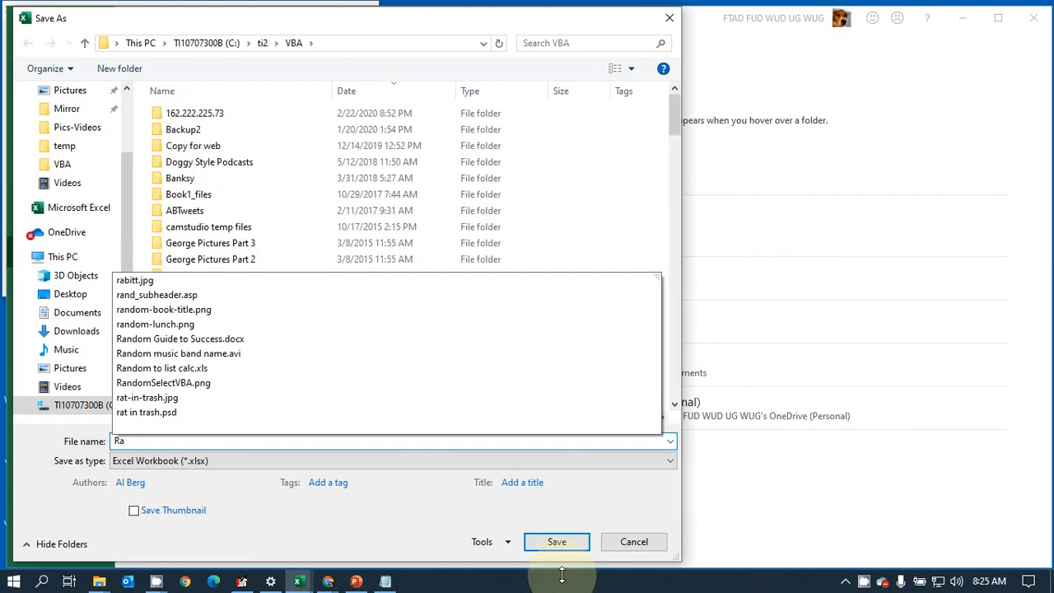
{"action": "type", "text": "ndom m"}
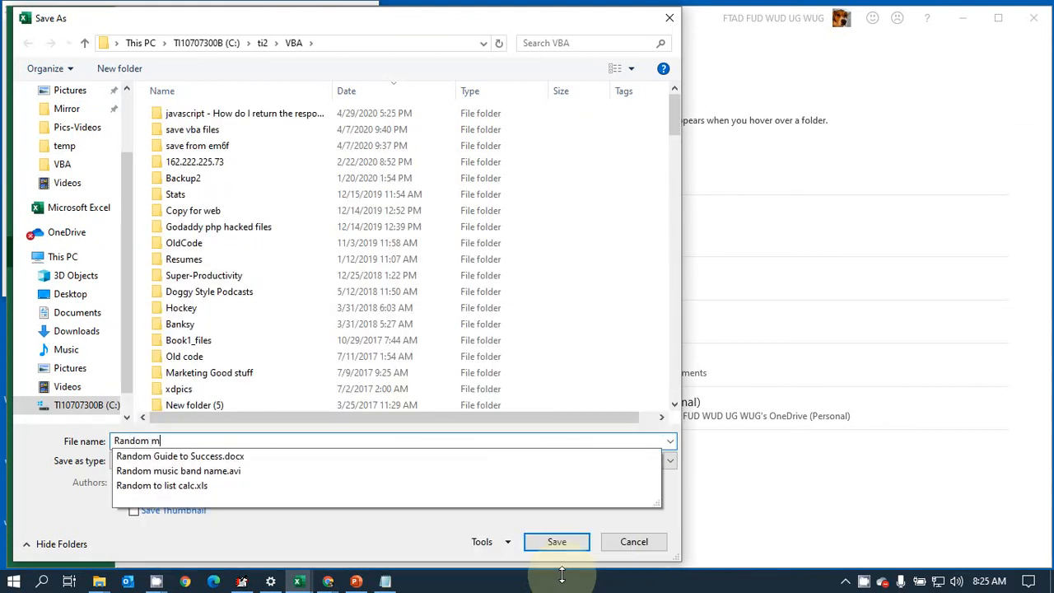
{"action": "type", "text": "eal"}
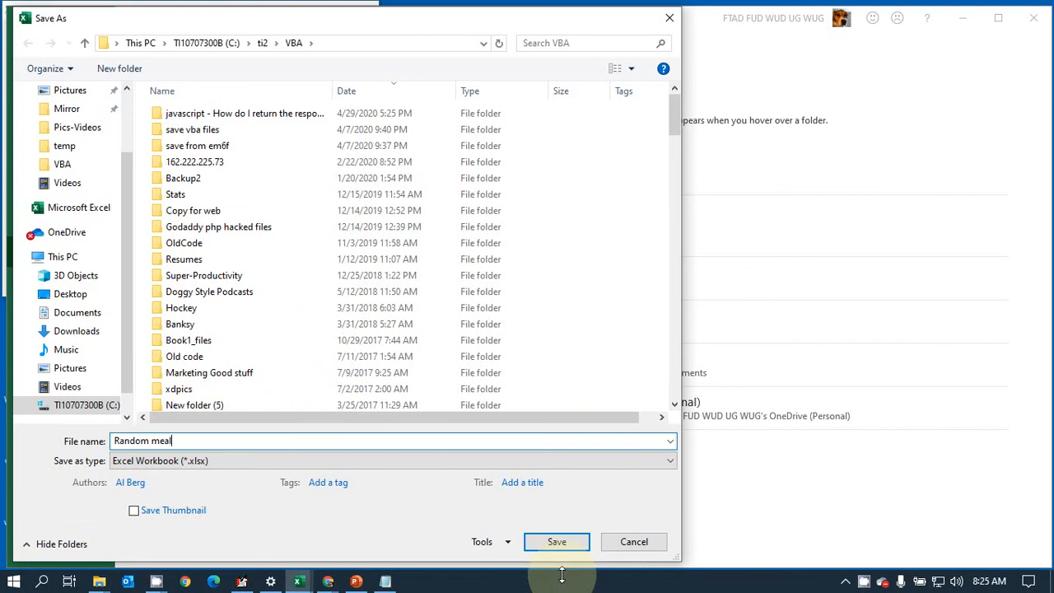
{"action": "key", "text": "Return"}
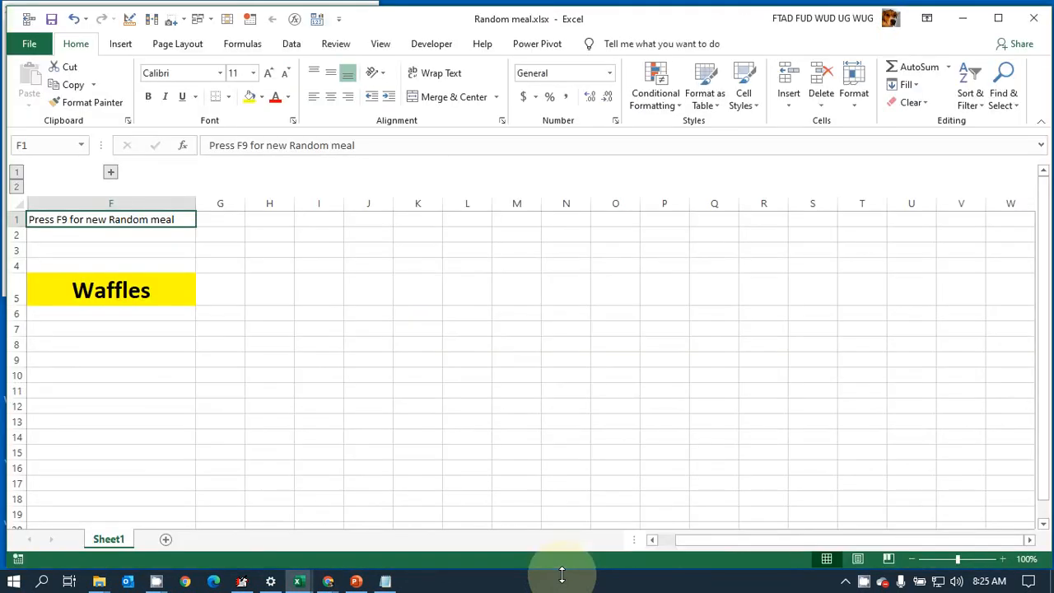